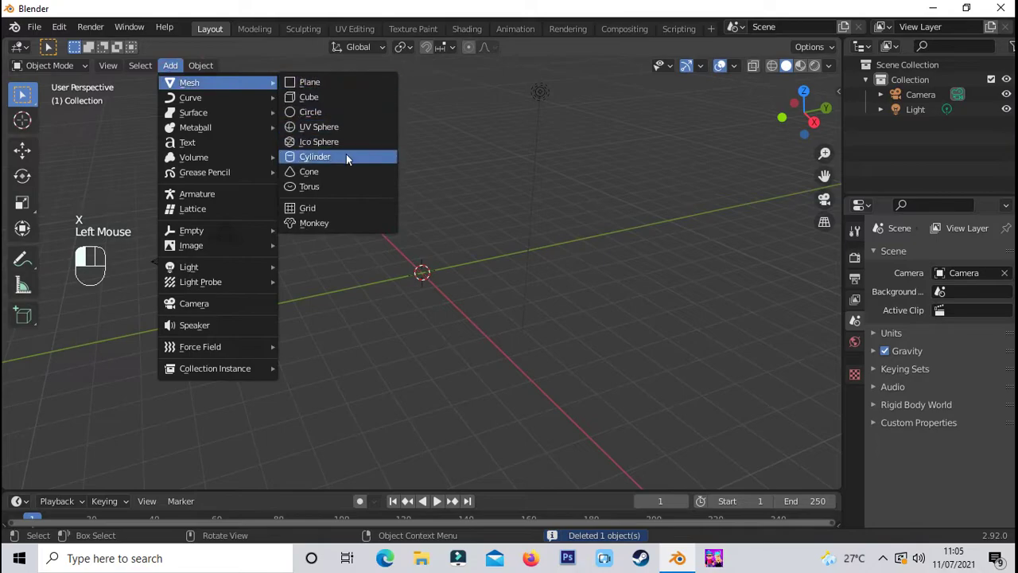
Add a cylinder, raise it to about 1.15 m on Z and scale it uniformly to about 0.53
key(KP_1)
click(22, 149)
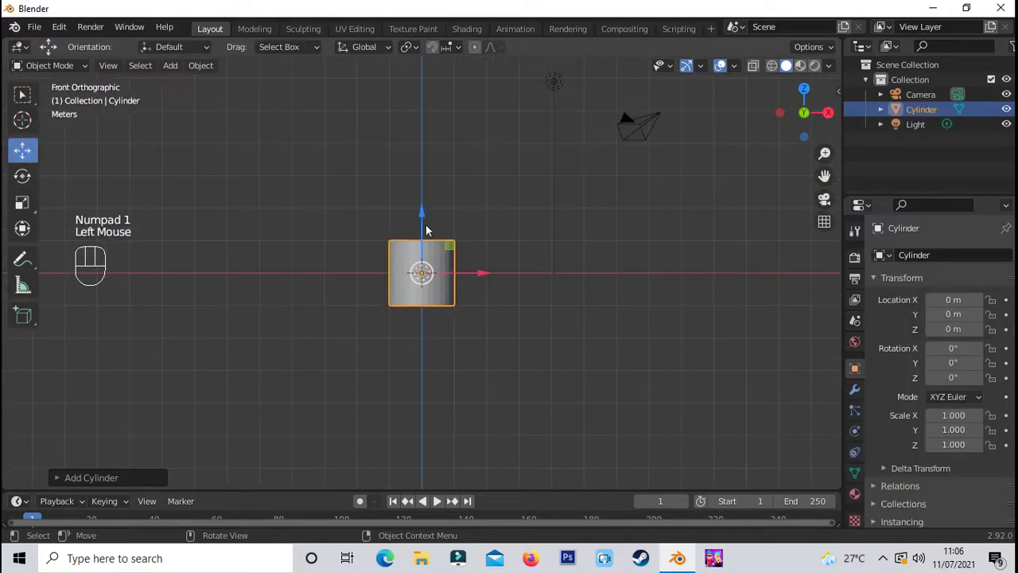
drag(421, 210, 423, 173)
scroll(690, 316, up, 2)
click(609, 241)
key(s)
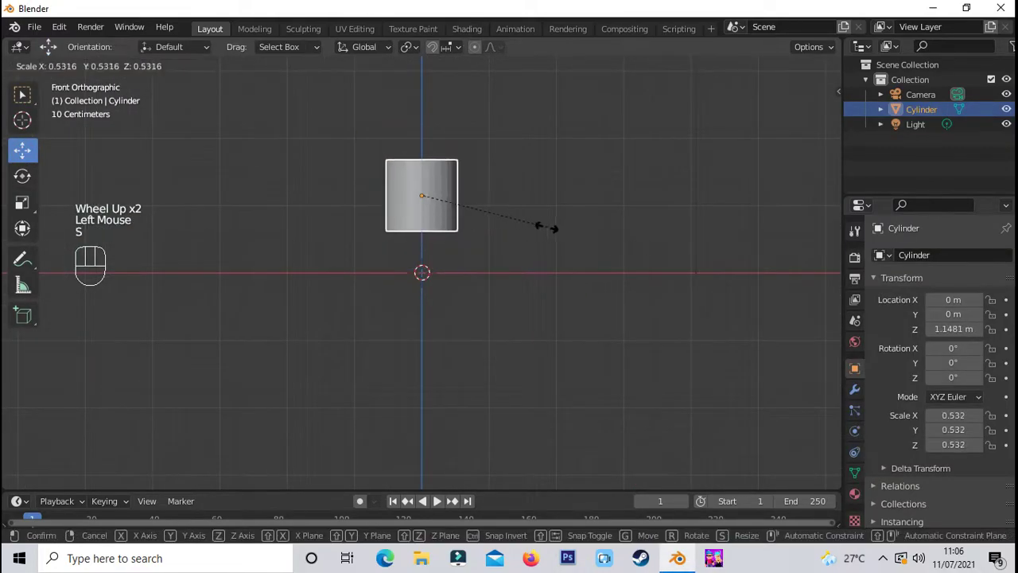
click(517, 220)
Lower the cylinder to about 0.546 m on Z so its base sits on the ground line
scroll(499, 220, up, 2)
scroll(499, 219, down, 1)
drag(430, 77, 430, 135)
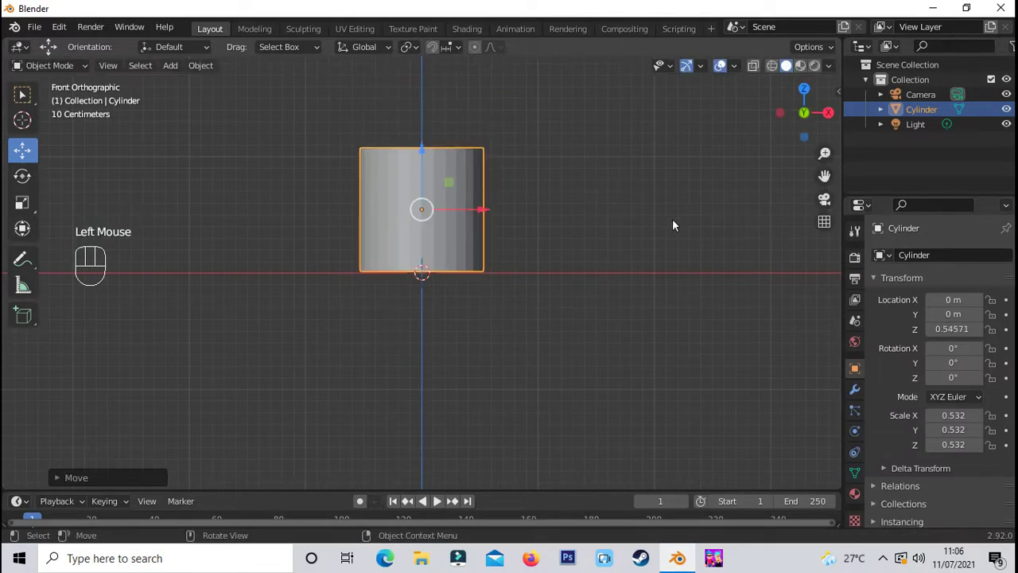
scroll(574, 229, down, 1)
click(577, 199)
middle_drag(576, 206, 591, 309)
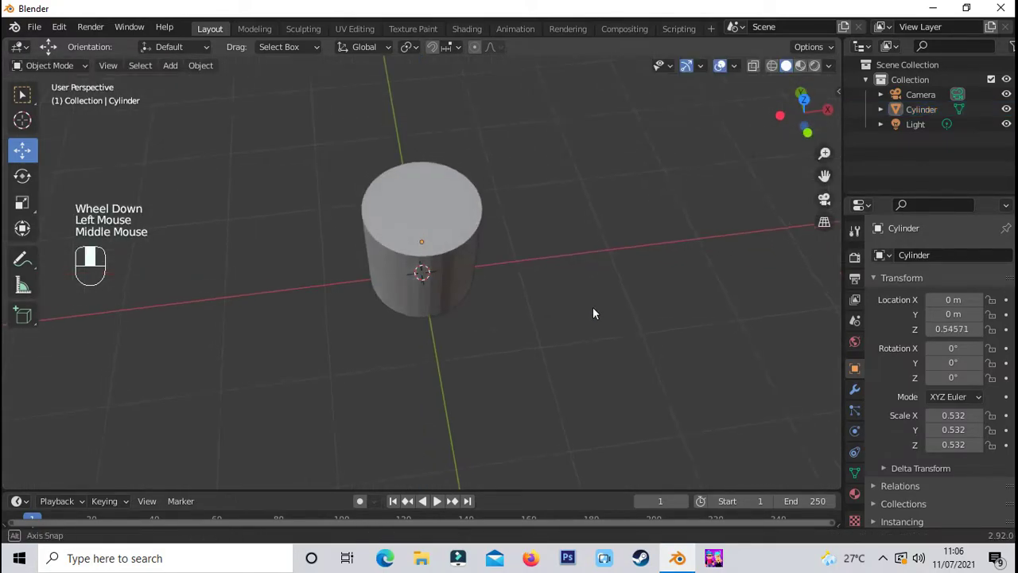
In Edit Mode, scale the cylinder's top face slightly inward to taper the body
click(444, 211)
key(Tab)
key(3)
click(457, 209)
middle_drag(648, 236, 517, 277)
key(s)
click(668, 221)
scroll(628, 222, up, 1)
key(KP_1)
click(597, 215)
Extrude the cylinder's bottom face and move it a short distance down to lengthen the body
scroll(597, 216, down, 2)
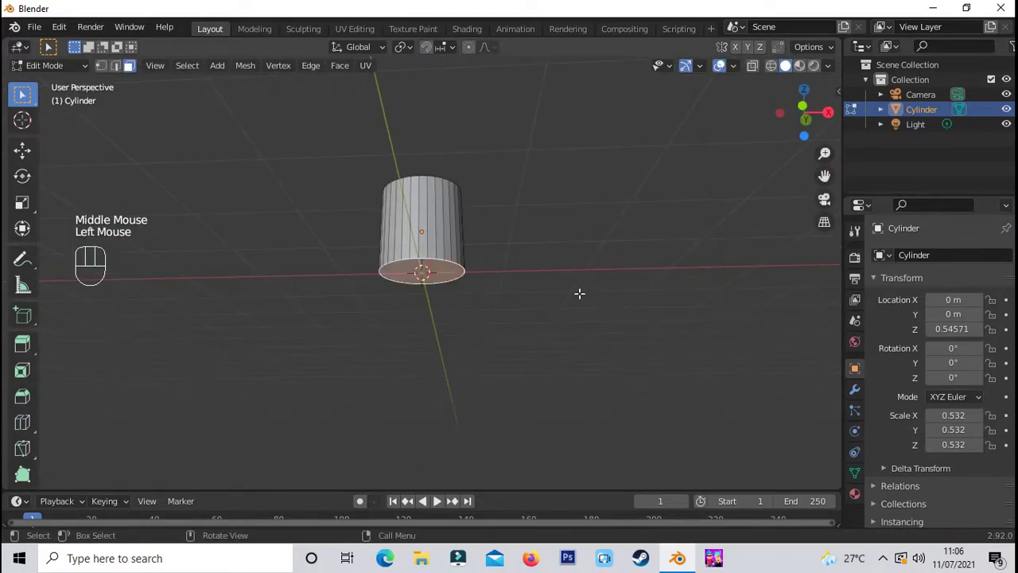
scroll(579, 293, up, 1)
key(e)
key(Return)
click(22, 149)
drag(421, 213, 418, 243)
scroll(592, 316, up, 1)
middle_drag(592, 316, 592, 293)
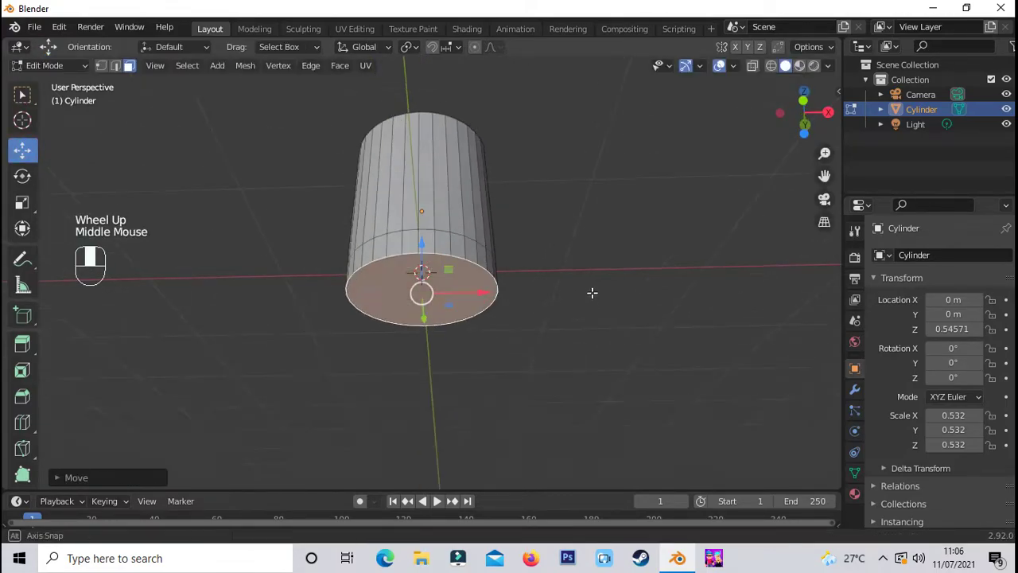
Bevel the edge around the bottom face by about 0.186 m with several segments to round it
key(ctrl+b)
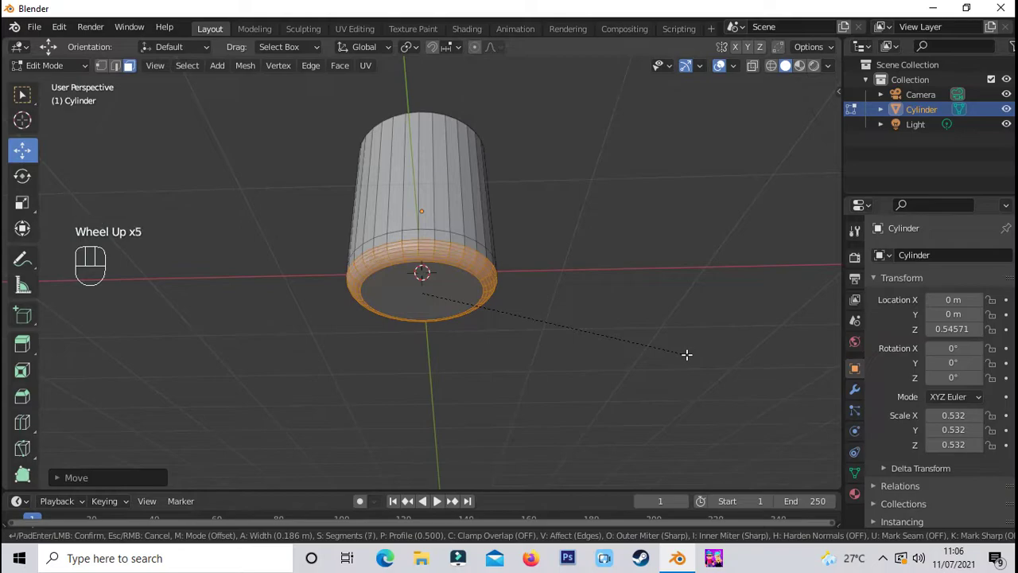
click(686, 355)
click(638, 352)
middle_drag(639, 352, 549, 236)
scroll(485, 268, up, 1)
scroll(485, 267, down, 1)
Extrude four evenly spaced patches of faces on the underside's rounded rim downward to form short feet
middle_drag(485, 267, 581, 127)
key(KP_7)
key(KP_9)
scroll(567, 360, up, 4)
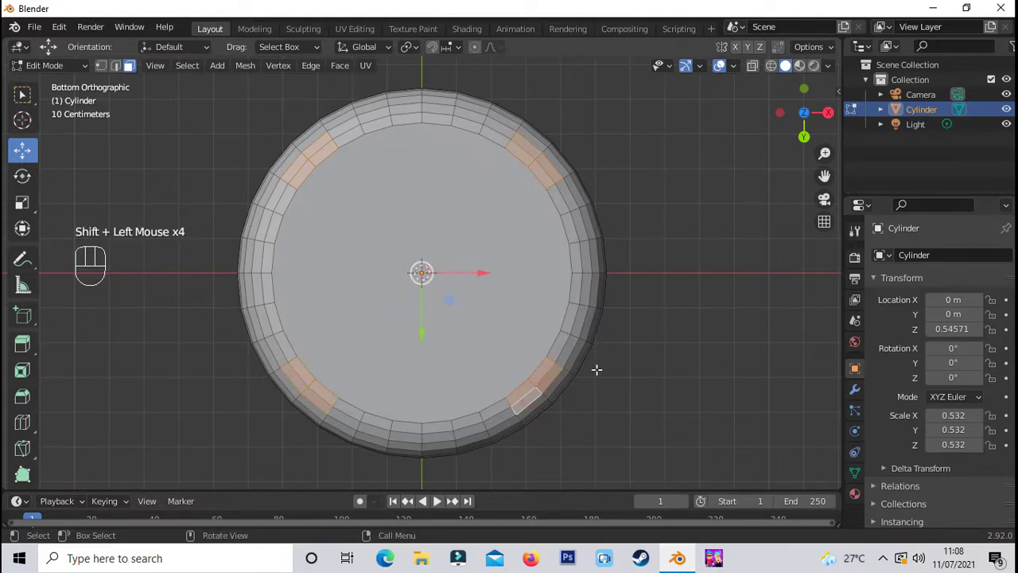
scroll(527, 250, down, 2)
middle_drag(527, 249, 578, 413)
key(e)
key(Return)
drag(422, 265, 424, 274)
middle_drag(423, 274, 618, 380)
drag(422, 322, 425, 297)
middle_drag(425, 297, 421, 164)
Flatten the end faces of all four feet by scaling them to 0 along Z
scroll(421, 196, up, 2)
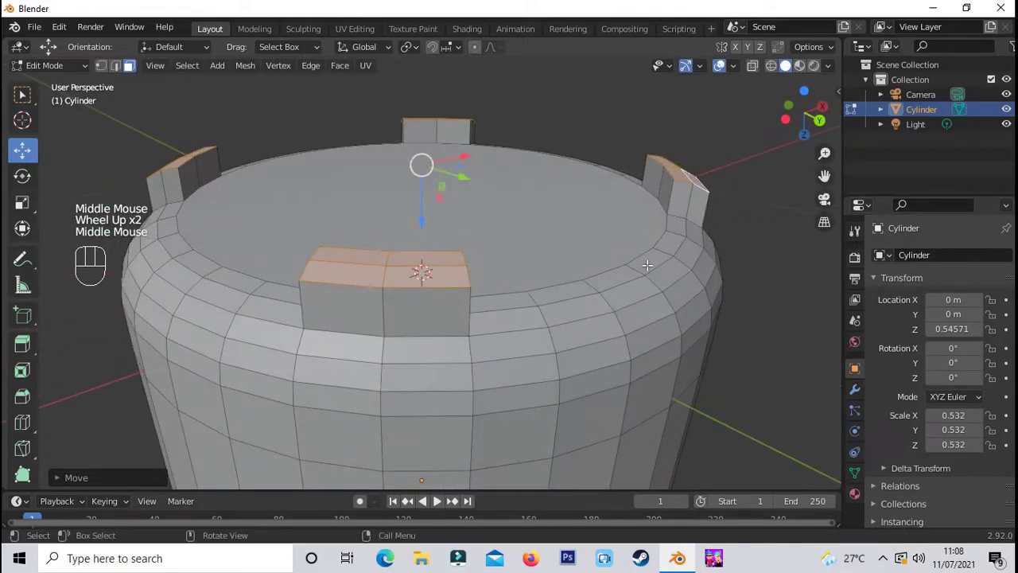
key(s)
key(z)
key(0)
click(643, 266)
click(446, 220)
Select the whole mesh in front view and move it up until the feet rest on the ground line
scroll(446, 220, down, 2)
middle_drag(446, 221, 574, 104)
key(KP_1)
scroll(525, 377, down, 3)
drag(572, 362, 337, 239)
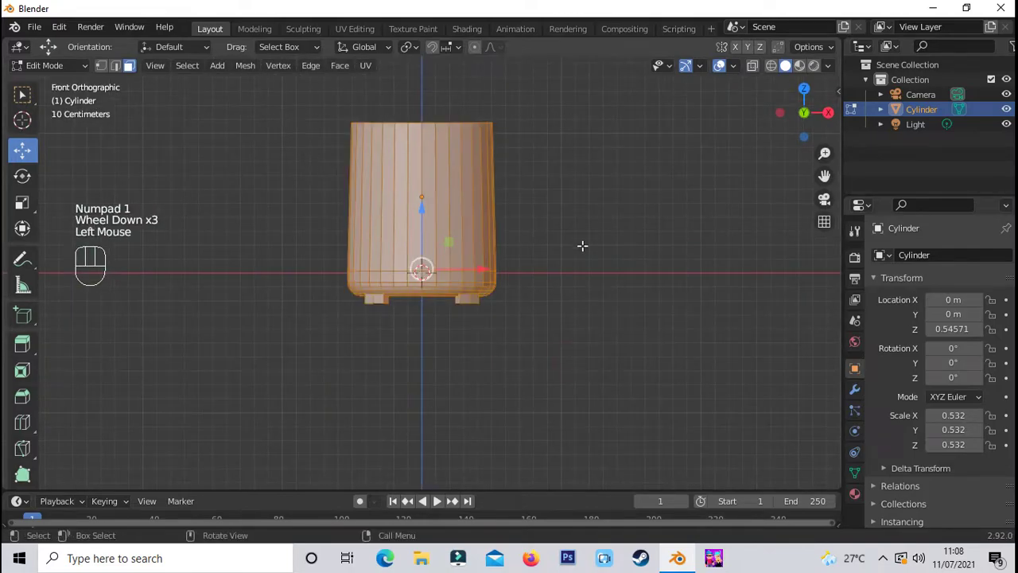
click(416, 191)
click(541, 218)
scroll(549, 224, up, 1)
scroll(550, 227, down, 2)
shift+middle_drag(552, 230, 560, 249)
scroll(560, 249, up, 1)
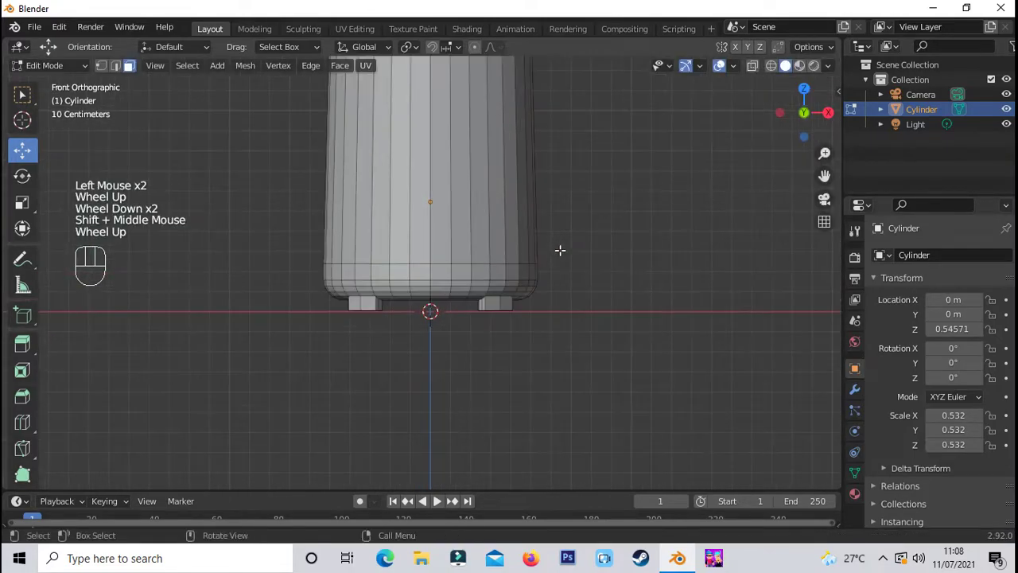
Add a horizontal loop cut around the body, slide it down by about 0.54 and scale it slightly outward
scroll(557, 195, down, 1)
key(ctrl+r)
click(540, 196)
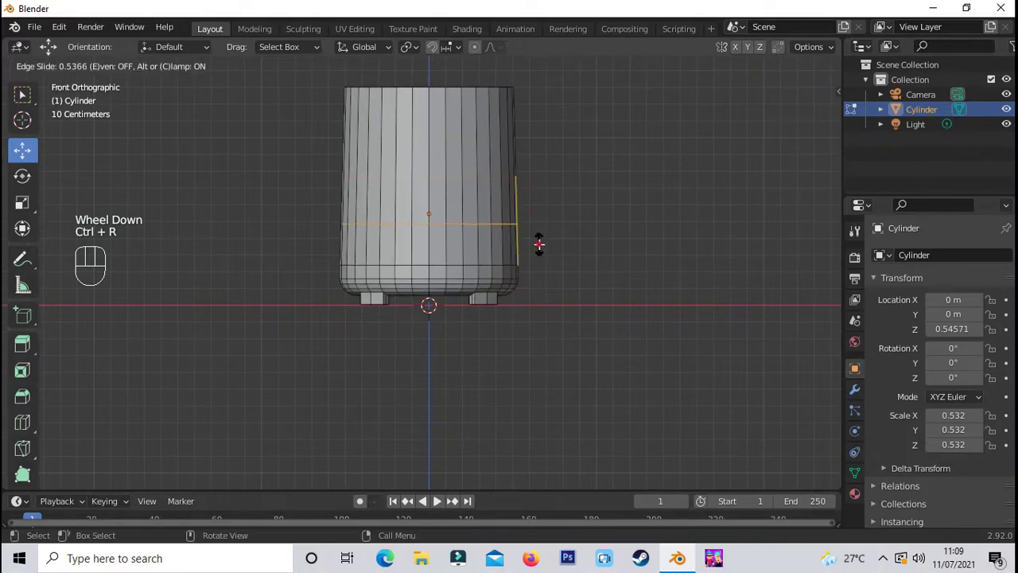
click(538, 244)
key(s)
click(618, 243)
scroll(618, 243, up, 1)
scroll(604, 241, down, 2)
middle_drag(605, 241, 642, 227)
scroll(632, 244, up, 3)
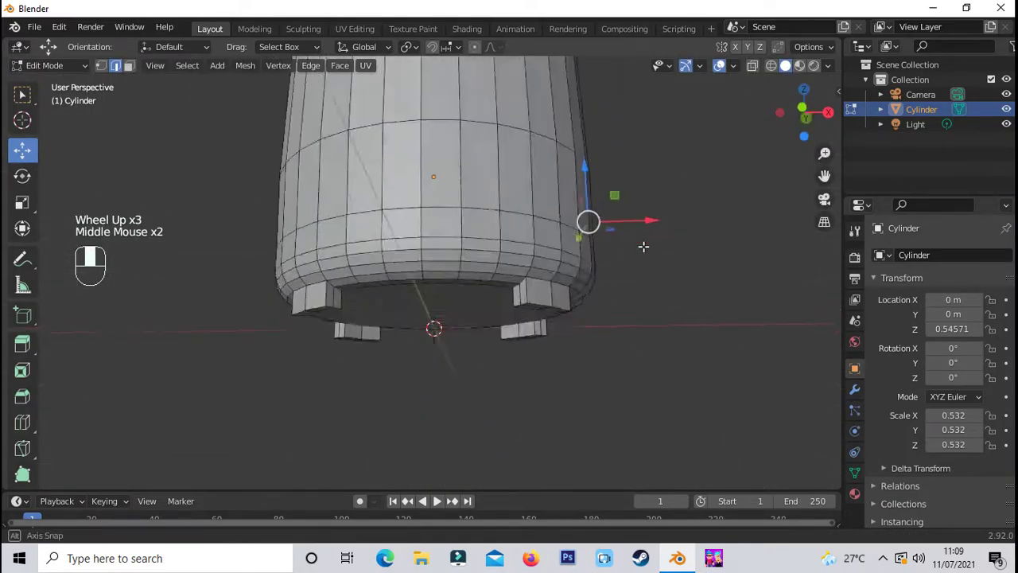
Scale the horizontal edge loop slightly inward so it follows the body's profile
key(KP_1)
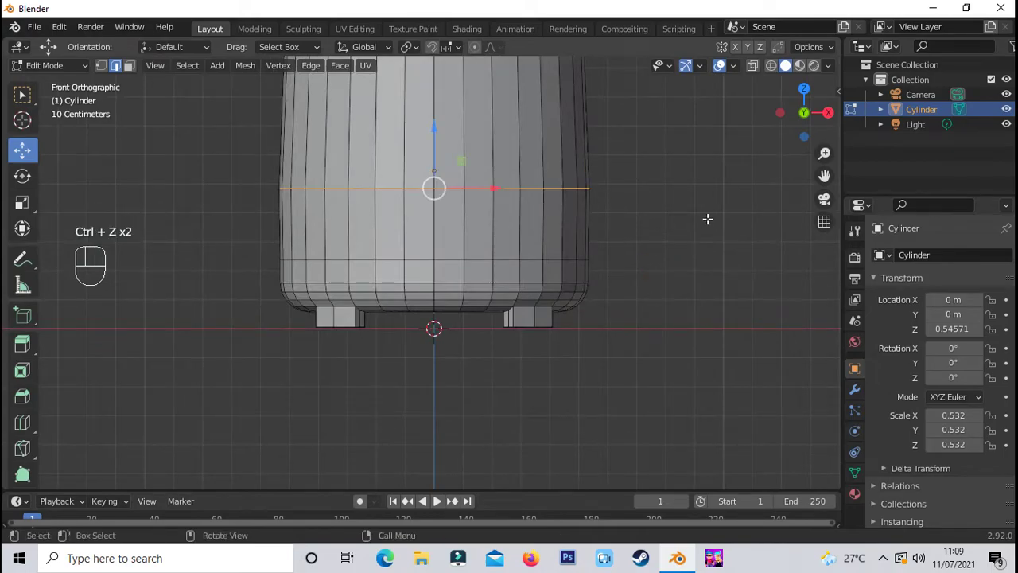
key(s)
click(702, 209)
click(661, 261)
scroll(660, 261, down, 2)
scroll(661, 261, up, 2)
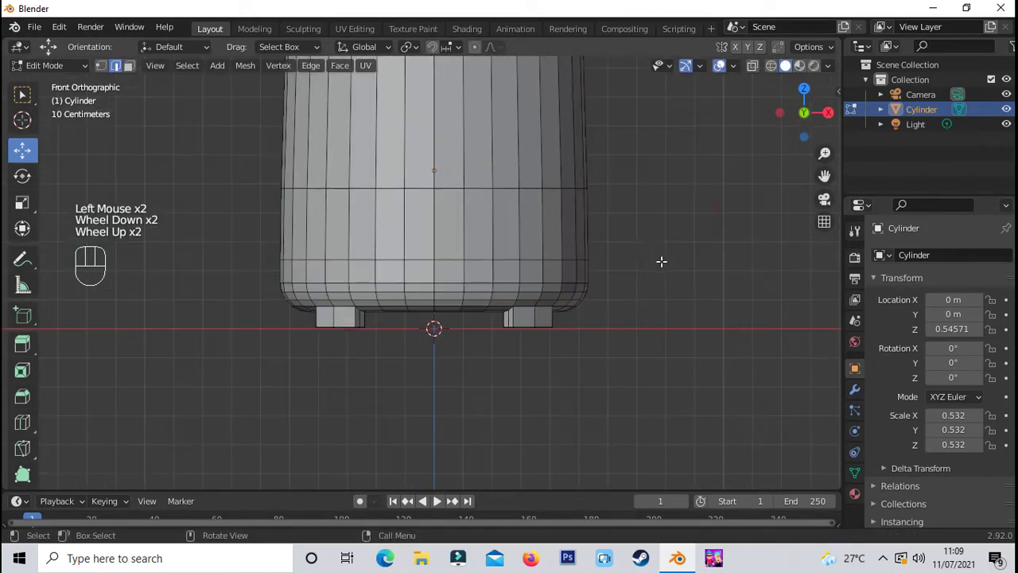
Add a second loop cut directly below the first, with an edge slide of about -0.93
scroll(662, 250, up, 1)
shift+middle_drag(664, 241, 648, 279)
scroll(716, 262, up, 1)
key(ctrl+r)
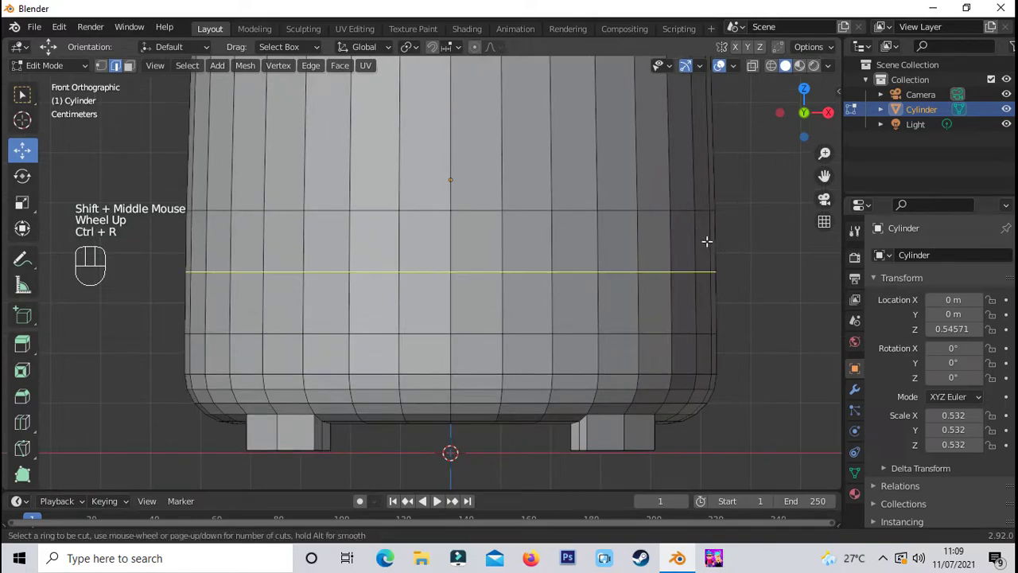
click(706, 241)
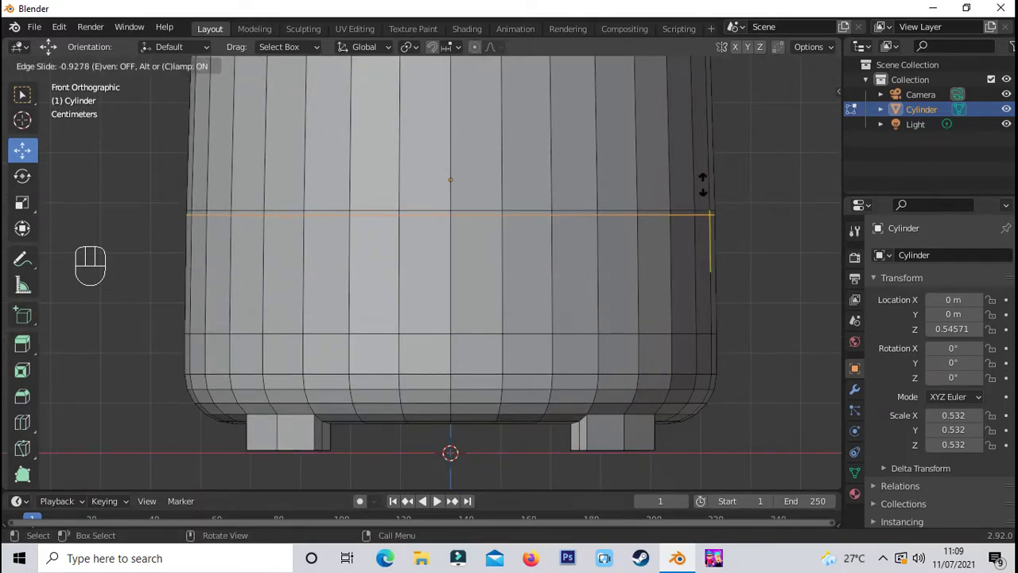
click(702, 185)
scroll(716, 232, up, 1)
scroll(716, 231, down, 2)
Add a third loop cut a little below the close pair to bound a narrow lower band
key(ctrl+r)
click(711, 235)
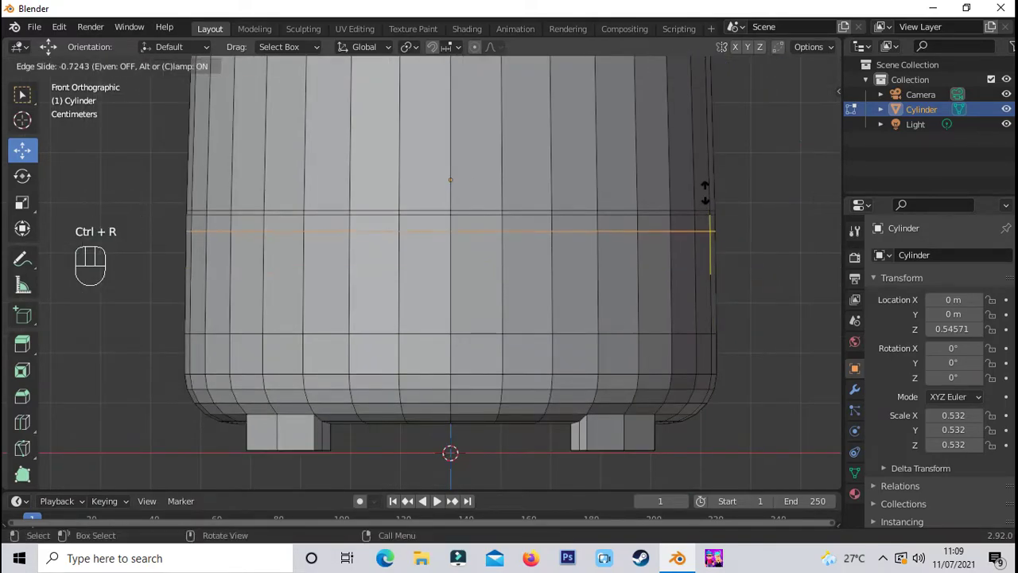
click(705, 188)
Add a loop cut a little above the close pair to bound a matching upper band
key(ctrl+r)
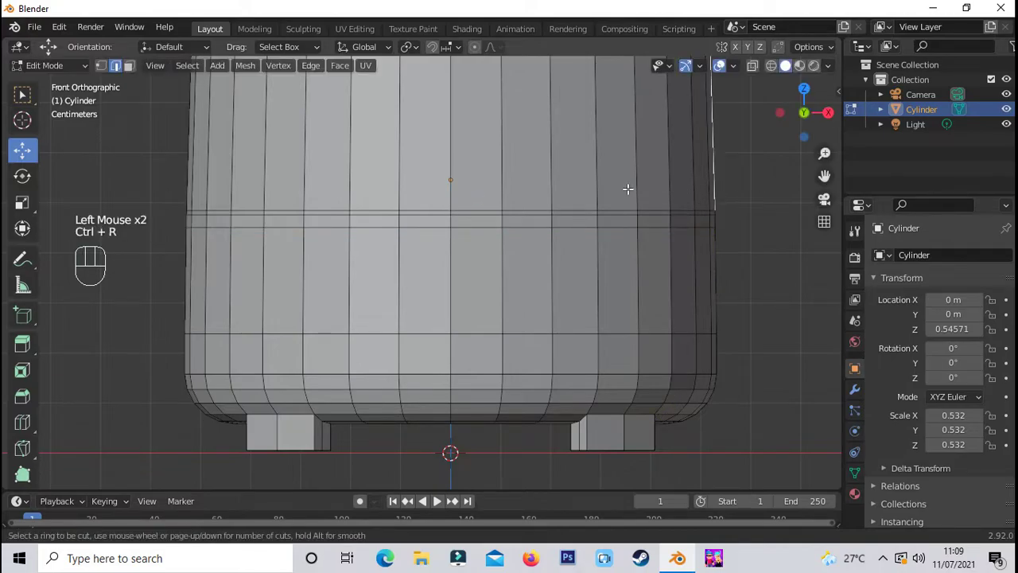
scroll(747, 238, down, 2)
click(685, 179)
key(ctrl+r)
drag(597, 199, 560, 330)
click(560, 333)
scroll(666, 289, up, 2)
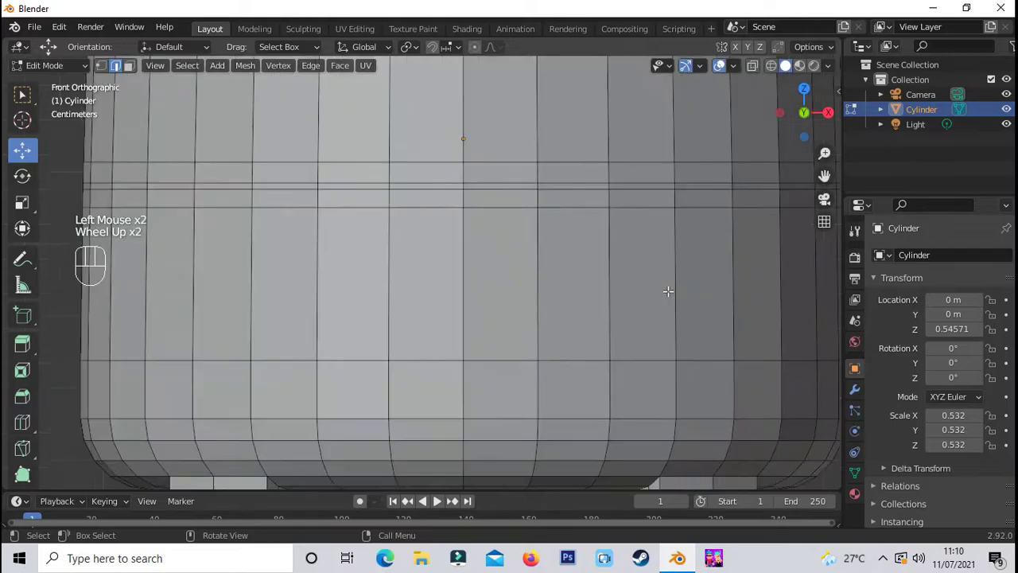
Select the full ring of faces in the upper narrow band around the body
shift+middle_drag(665, 289, 665, 262)
key(3)
click(456, 197)
shift+click(561, 199)
shift+click(603, 198)
shift+click(672, 197)
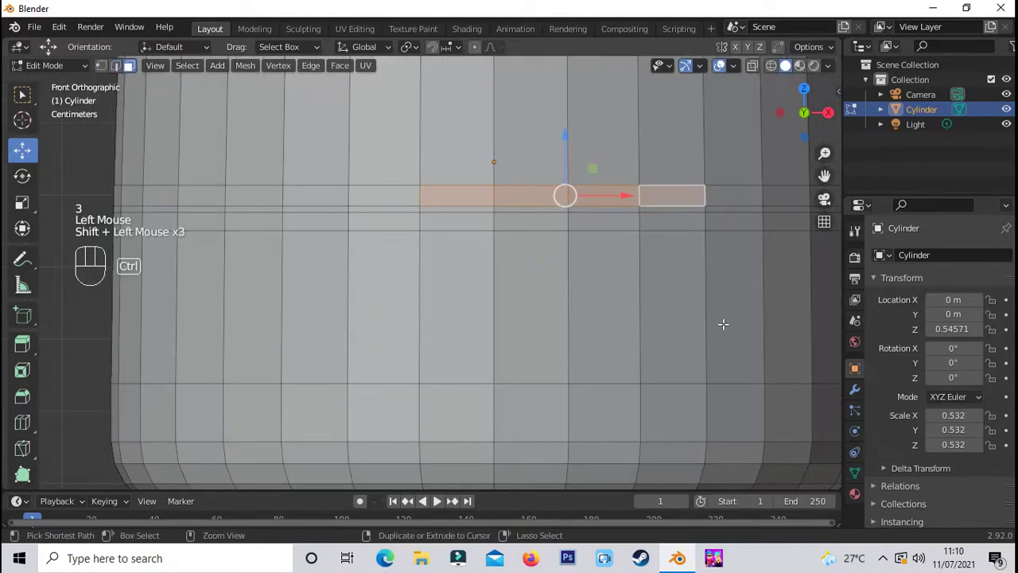
key(ctrl+shift+KP_Add)
key(ctrl+shift+KP_Add)
key(ctrl+shift+KP_Add)
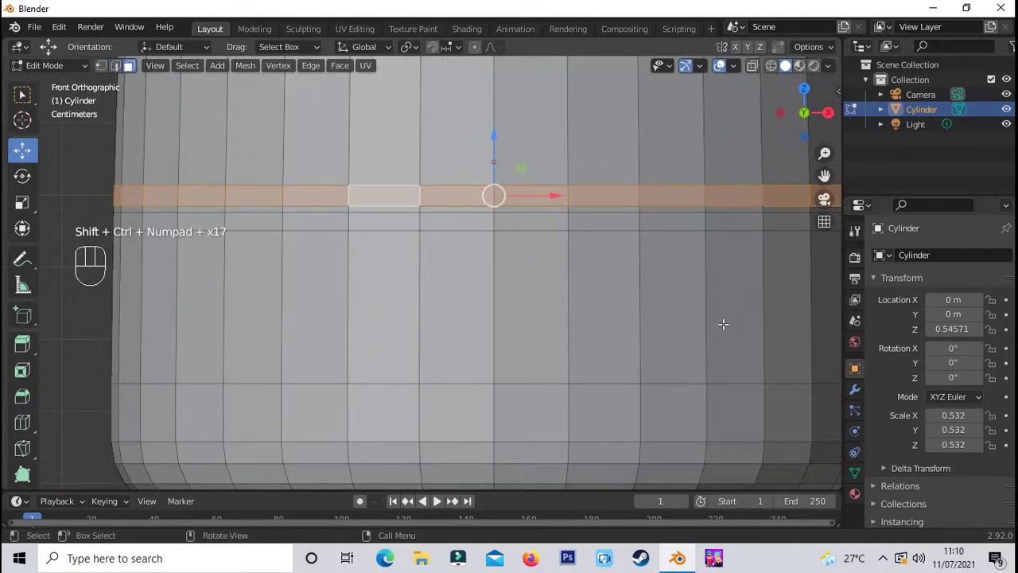
Add the ring of faces in the lower narrow band to the selection
shift+click(390, 221)
shift+click(457, 221)
key(ctrl+shift+KP_Add)
key(ctrl+shift+KP_Add)
key(ctrl+shift+KP_Add)
key(ctrl+shift+KP_Add)
key(ctrl+shift+KP_Add)
key(ctrl+shift+KP_Add)
key(ctrl+shift+KP_Add)
key(ctrl+shift+KP_Add)
key(ctrl+shift+KP_Add)
key(ctrl+shift+KP_Add)
key(ctrl+shift+KP_Add)
key(ctrl+shift+KP_Add)
key(ctrl+shift+KP_Add)
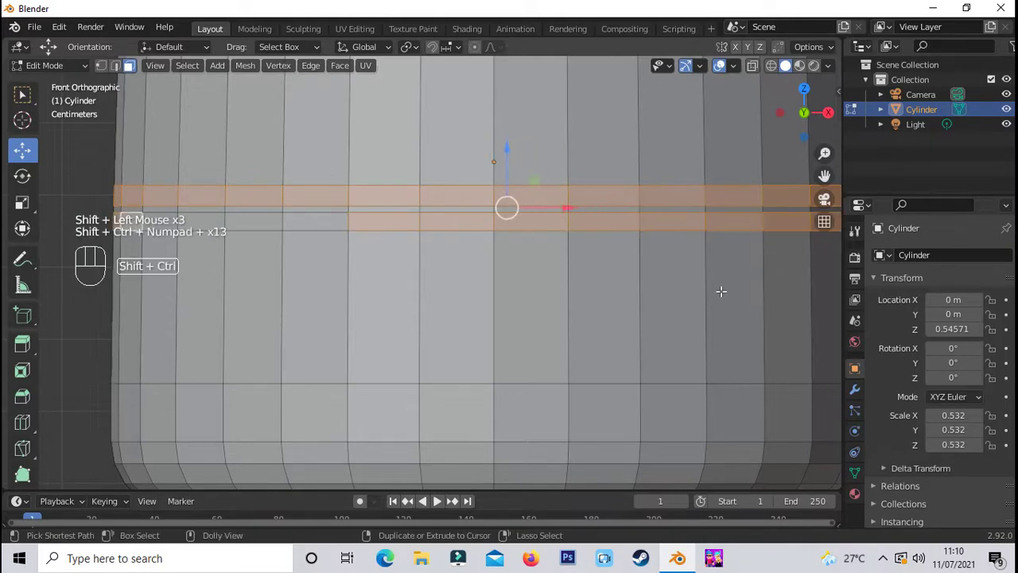
Extrude both selected face bands slightly outward along their normals to form raised rings
scroll(527, 246, up, 1)
scroll(527, 246, down, 2)
middle_drag(526, 246, 473, 291)
key(alt+e)
click(341, 305)
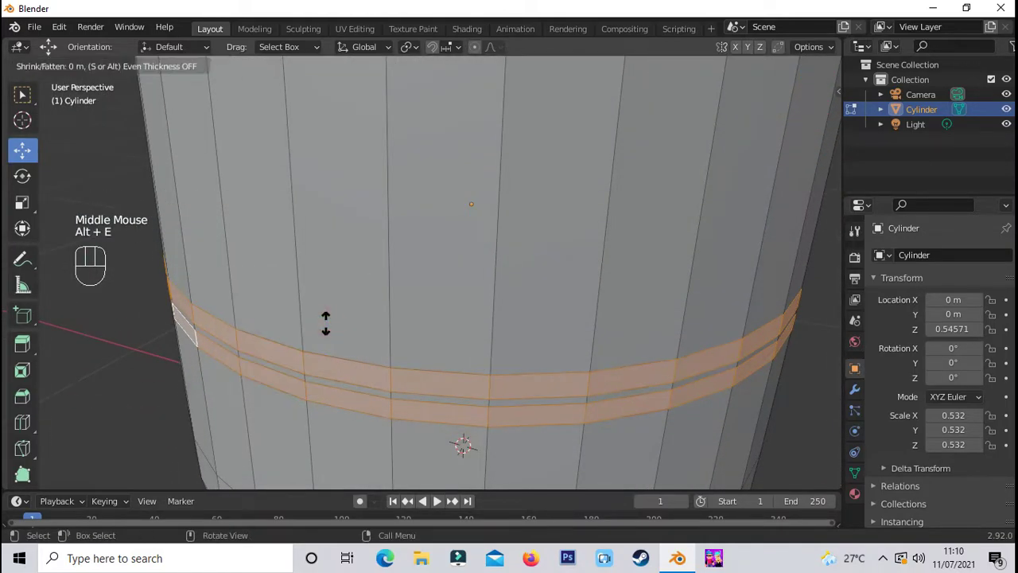
click(342, 321)
click(602, 353)
scroll(602, 353, down, 4)
click(602, 353)
Examine the two extruded rings around the body from different angles and distances
middle_drag(602, 353, 692, 273)
scroll(627, 362, up, 2)
scroll(627, 361, down, 2)
scroll(591, 382, up, 1)
scroll(591, 382, up, 1)
scroll(591, 381, down, 1)
scroll(568, 318, down, 1)
middle_drag(567, 318, 532, 332)
Move the top face of the body down to shorten it, fine-tuning its height in front view
key(KP_1)
scroll(541, 228, down, 2)
scroll(228, 144, up, 1)
shift+middle_drag(541, 227, 469, 266)
click(469, 267)
drag(492, 227, 662, 374)
key(KP_1)
scroll(665, 370, up, 2)
shift+middle_drag(665, 370, 645, 279)
drag(490, 220, 492, 200)
Add a centred loop cut to the section above the raised rings and adjust its width slightly by scaling
key(ctrl+r)
click(630, 321)
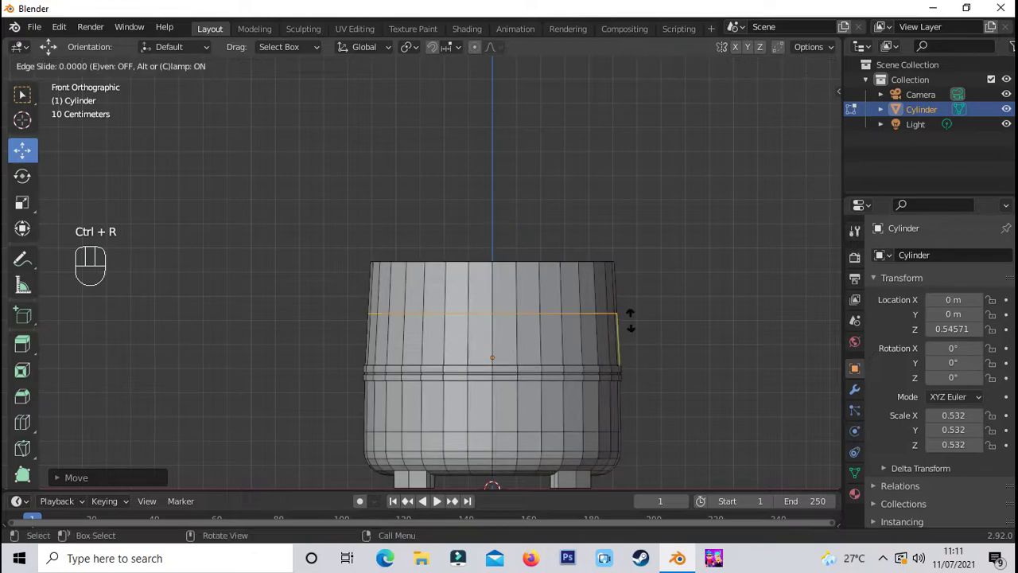
right_click(720, 320)
key(s)
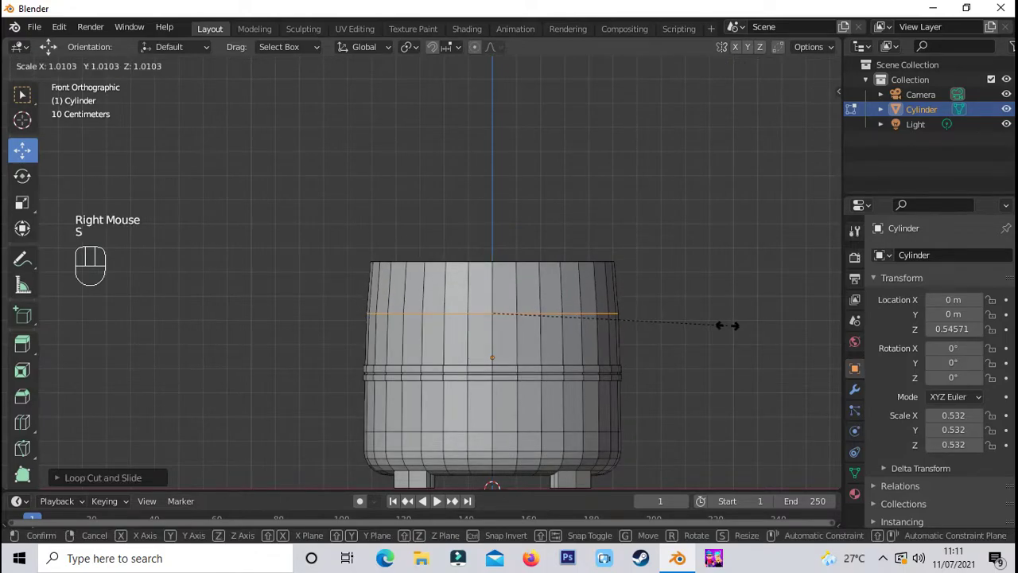
click(707, 307)
click(707, 307)
scroll(707, 307, down, 2)
middle_drag(707, 307, 697, 302)
key(KP_1)
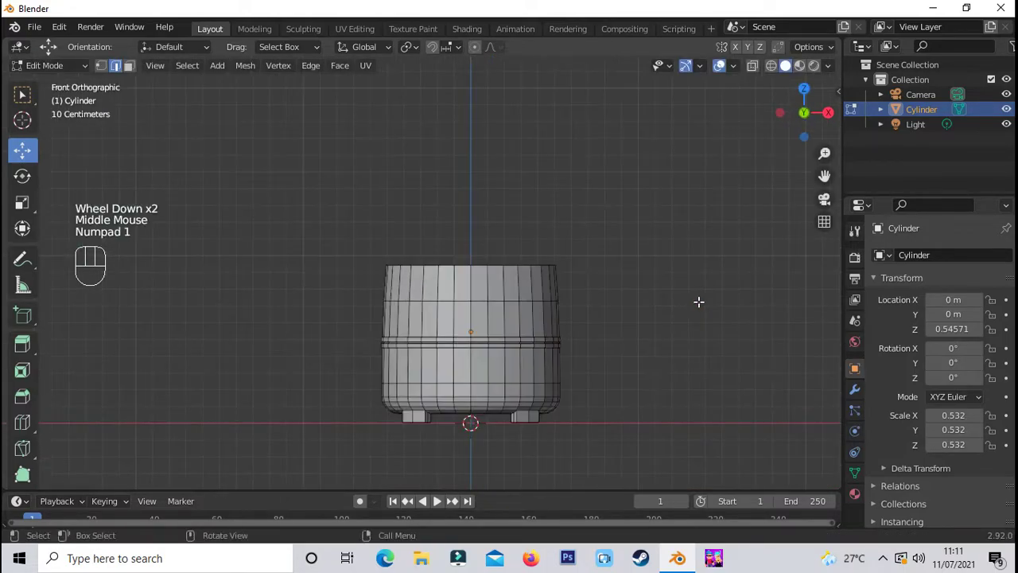
Move the body's top face slightly down along Z to shorten the container, checking its height in front view
scroll(603, 258, down, 2)
middle_drag(603, 257, 477, 270)
click(467, 263)
click(463, 265)
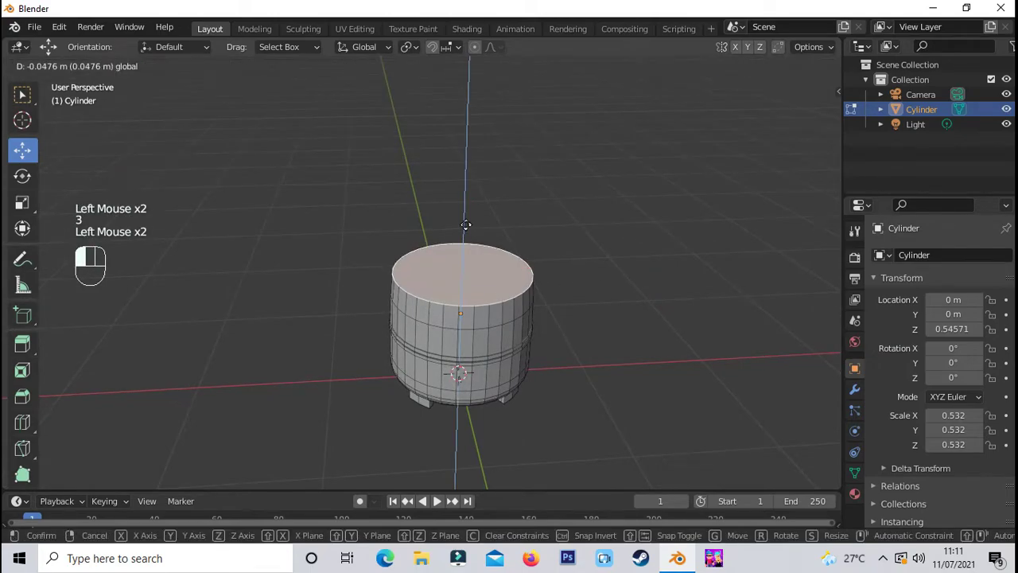
click(569, 244)
key(KP_1)
scroll(517, 267, up, 1)
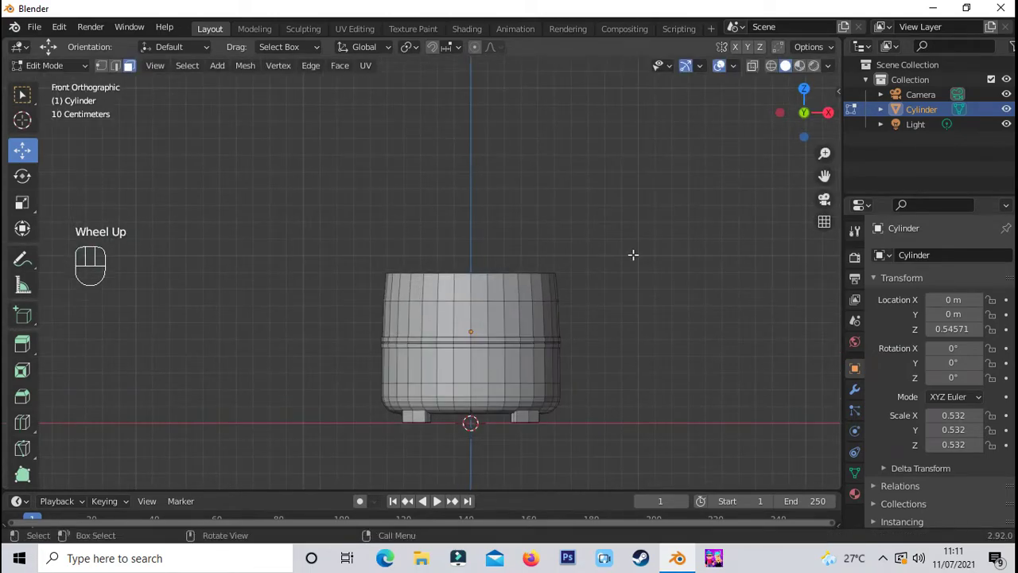
scroll(623, 375, down, 2)
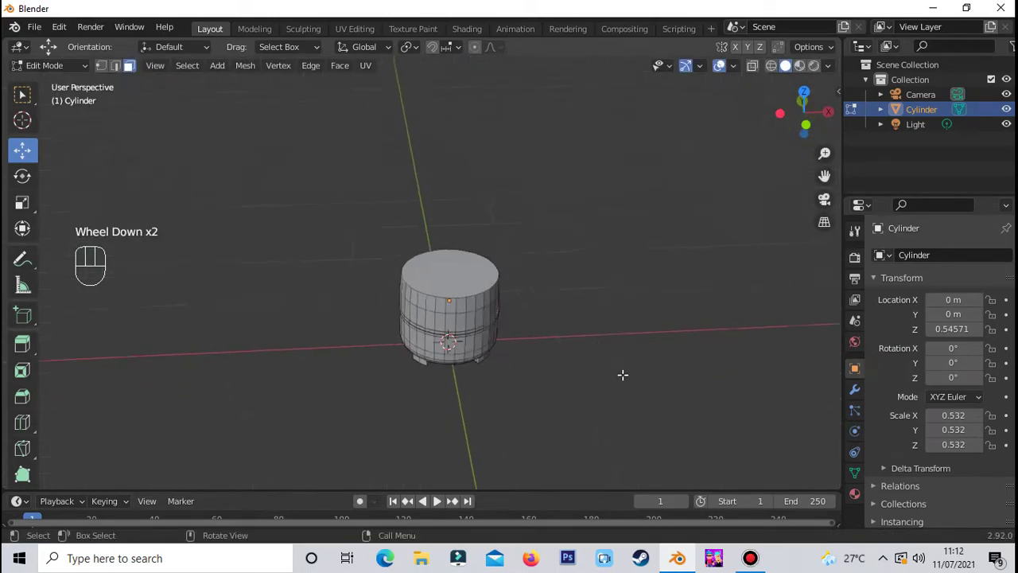
Inset the body's top face by about 0.14 m to form the container's rim
scroll(588, 342, up, 2)
click(527, 300)
scroll(684, 294, down, 1)
key(KP_7)
scroll(628, 267, up, 2)
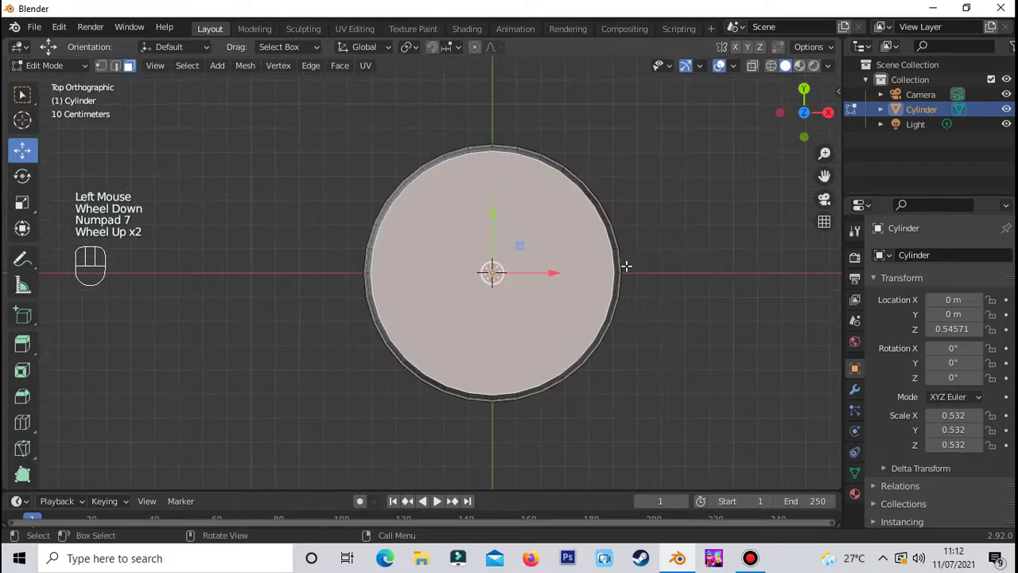
middle_drag(626, 265, 679, 222)
scroll(755, 358, up, 1)
key(i)
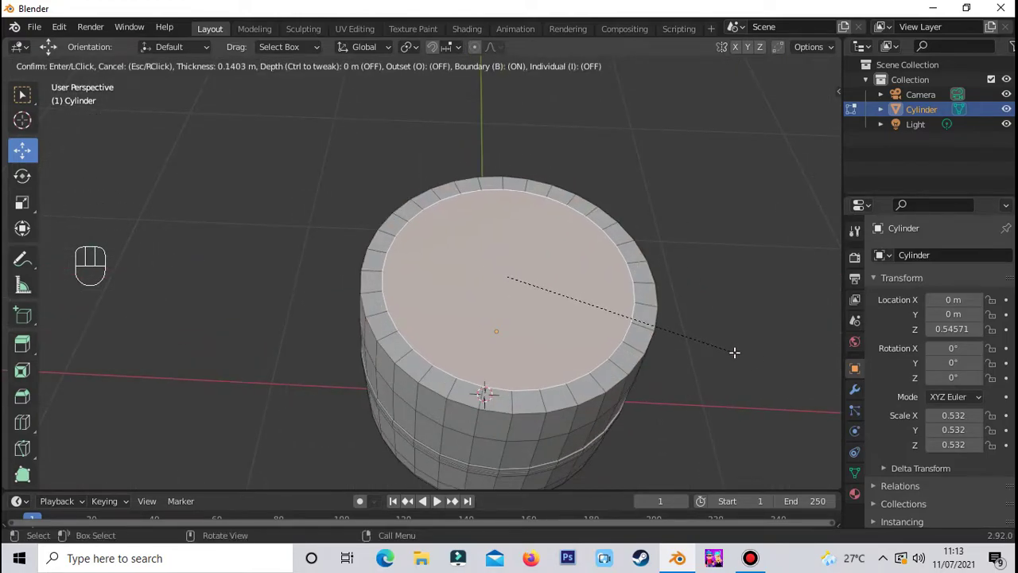
click(732, 352)
Extrude the inset top face and move it down inside the body in wireframe front view to hollow out the container
click(771, 65)
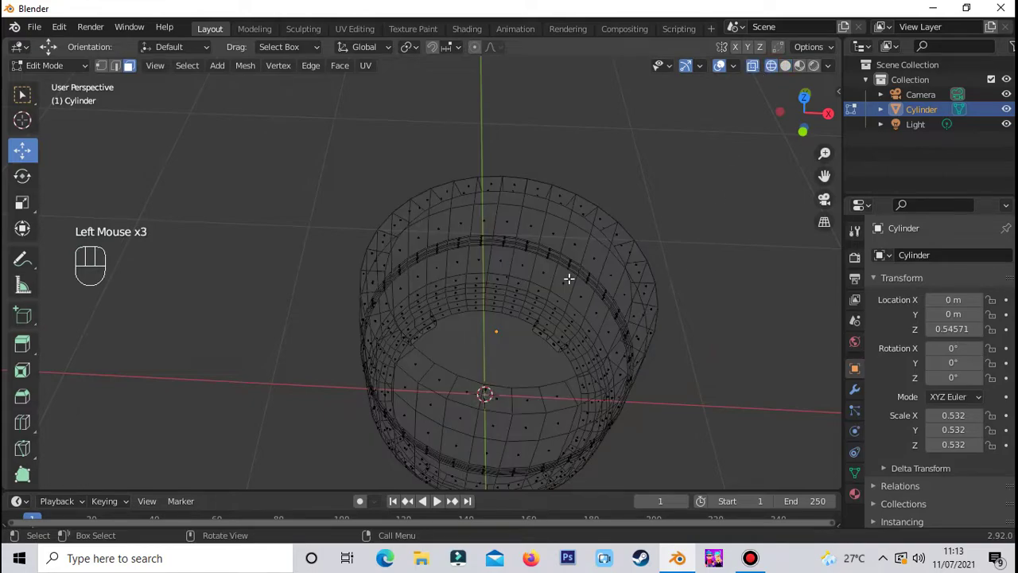
middle_drag(568, 277, 561, 287)
middle_drag(706, 244, 707, 150)
click(520, 254)
key(KP_1)
scroll(695, 283, down, 2)
shift+middle_drag(695, 282, 675, 246)
scroll(676, 246, up, 3)
key(e)
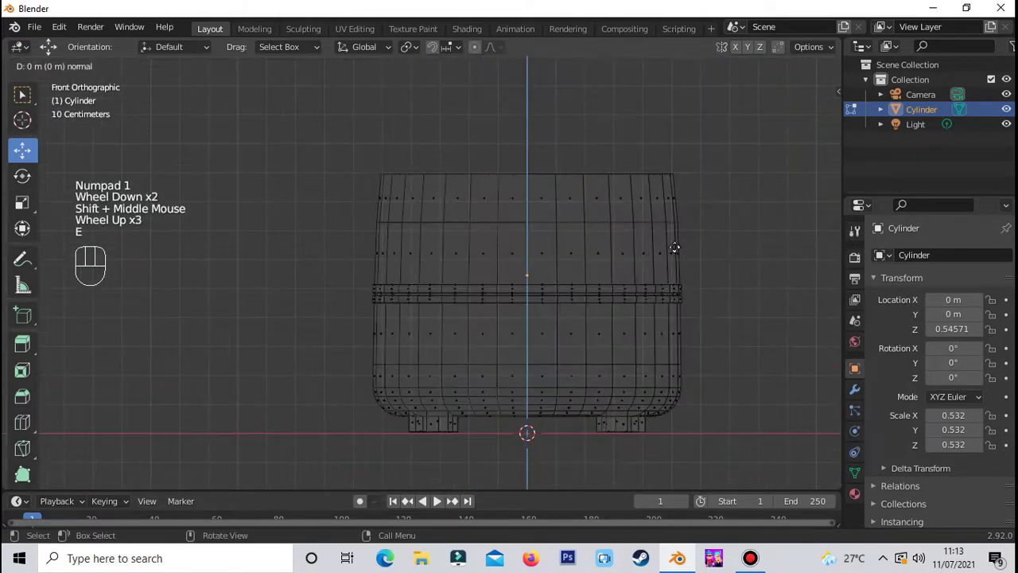
key(Return)
drag(527, 121, 525, 315)
Bevel the edge of the cavity's floor with 5 segments to about 0.114 m wide
key(ctrl+b)
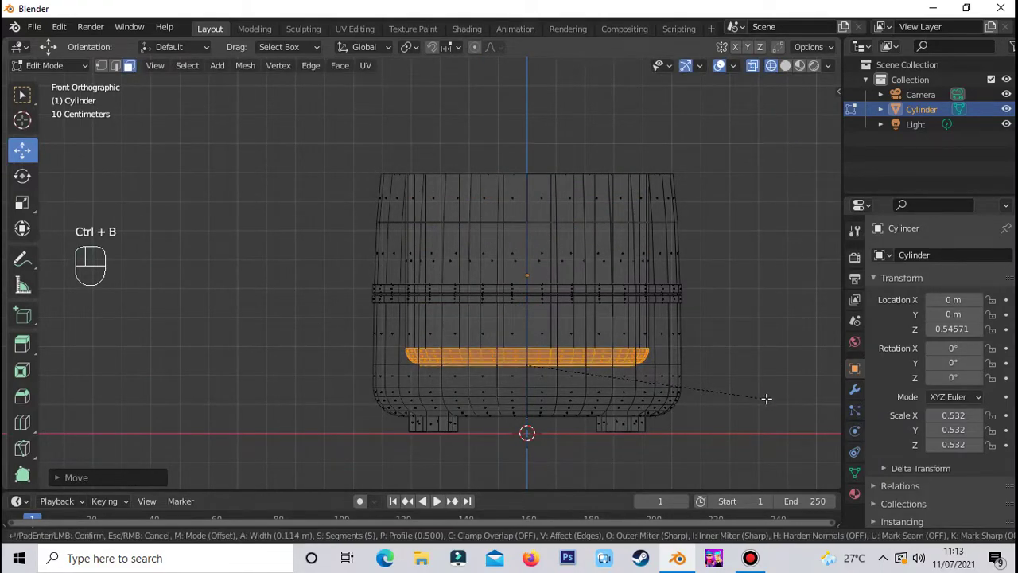
click(766, 398)
click(761, 362)
Turn off X-ray, return to solid shading and inspect the hollow container in Object Mode
scroll(743, 300, down, 2)
middle_drag(743, 300, 718, 403)
click(753, 69)
click(785, 67)
click(771, 66)
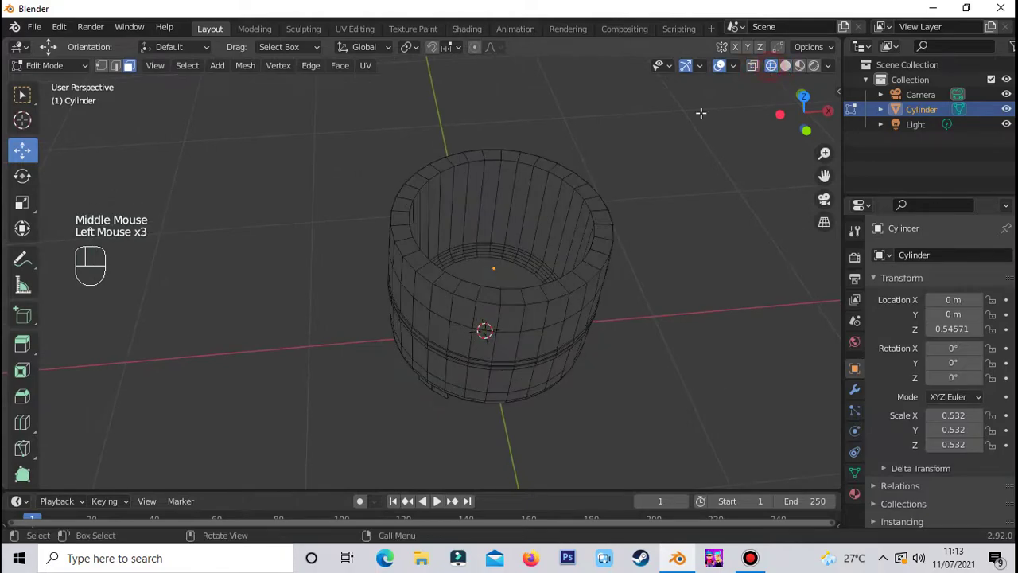
click(785, 65)
scroll(713, 225, down, 2)
scroll(675, 284, up, 2)
key(Tab)
mouse_move(713, 225)
middle_down()
mouse_move(675, 284)
mouse_move(595, 134)
mouse_move(670, 243)
mouse_move(484, 209)
mouse_move(631, 209)
mouse_move(634, 200)
middle_up()
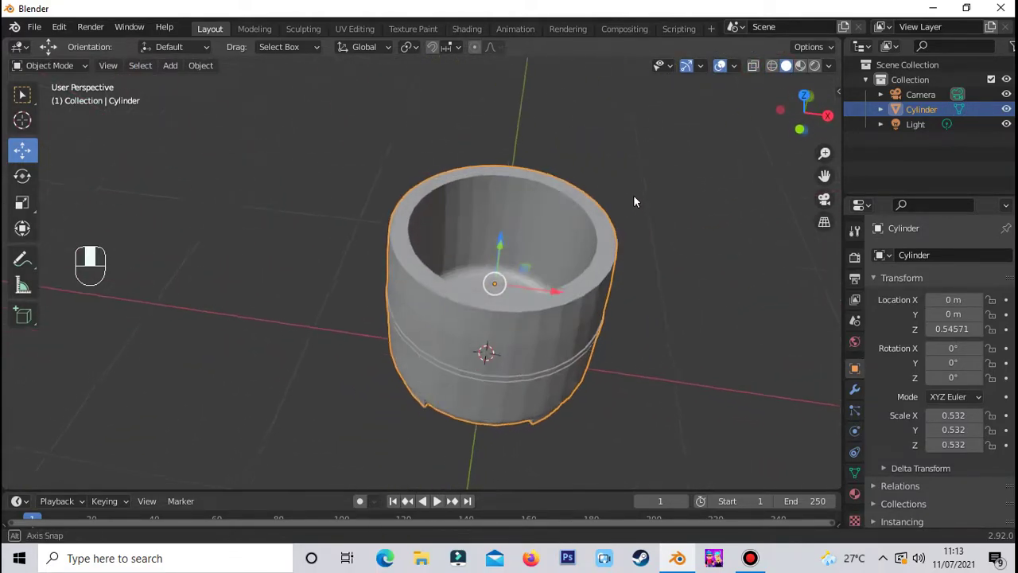
Duplicate the rim's outer edge loop in place and separate the copy into its own object for the lid
key(Tab)
scroll(625, 297, up, 2)
middle_drag(625, 297, 504, 412)
scroll(485, 358, up, 2)
scroll(485, 357, down, 2)
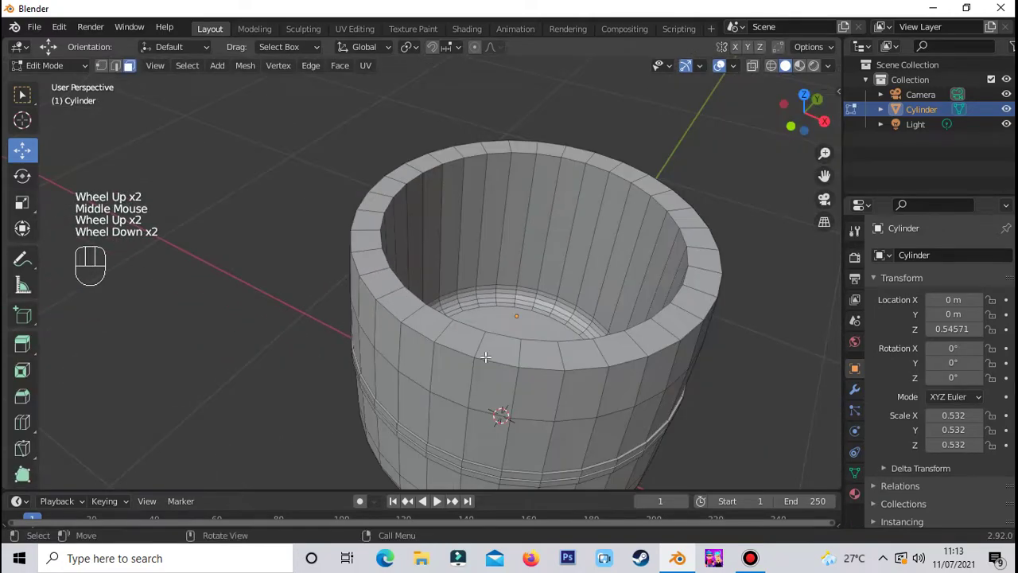
double_click(509, 368)
key(2)
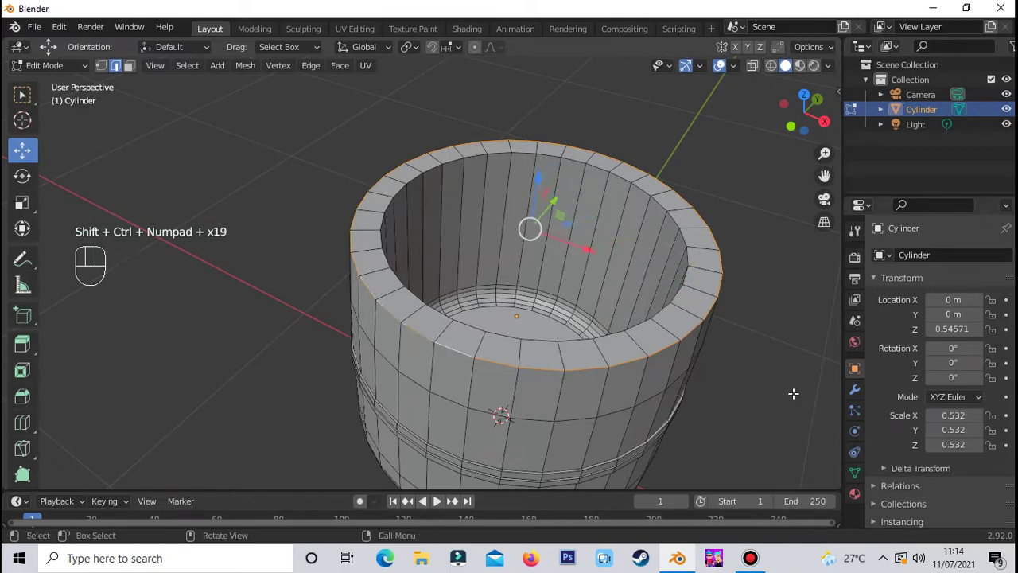
key(shift+d)
right_click(585, 283)
key(p)
click(752, 331)
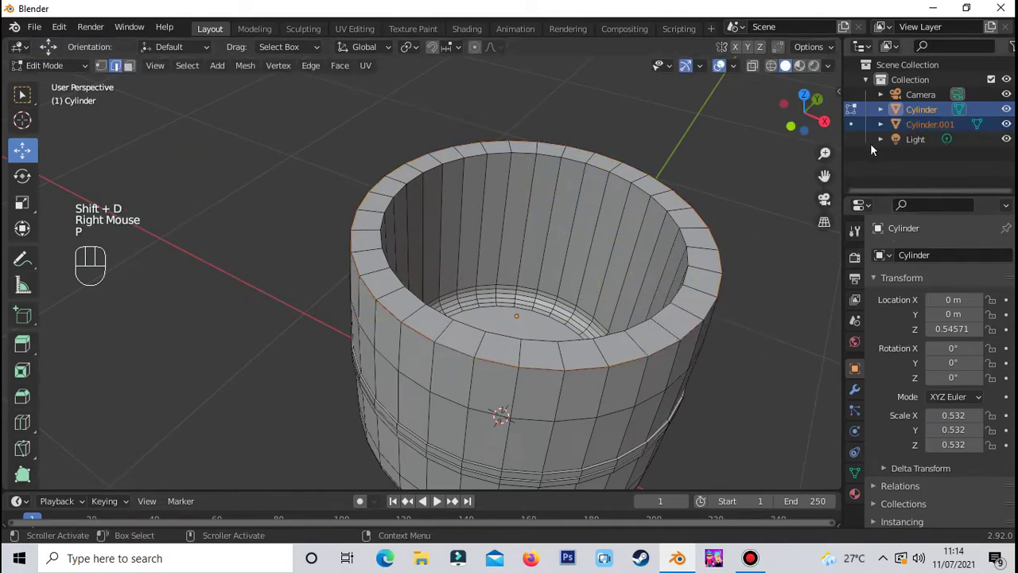
Fill the separated rim loop with a face to form the base of the lid
click(930, 124)
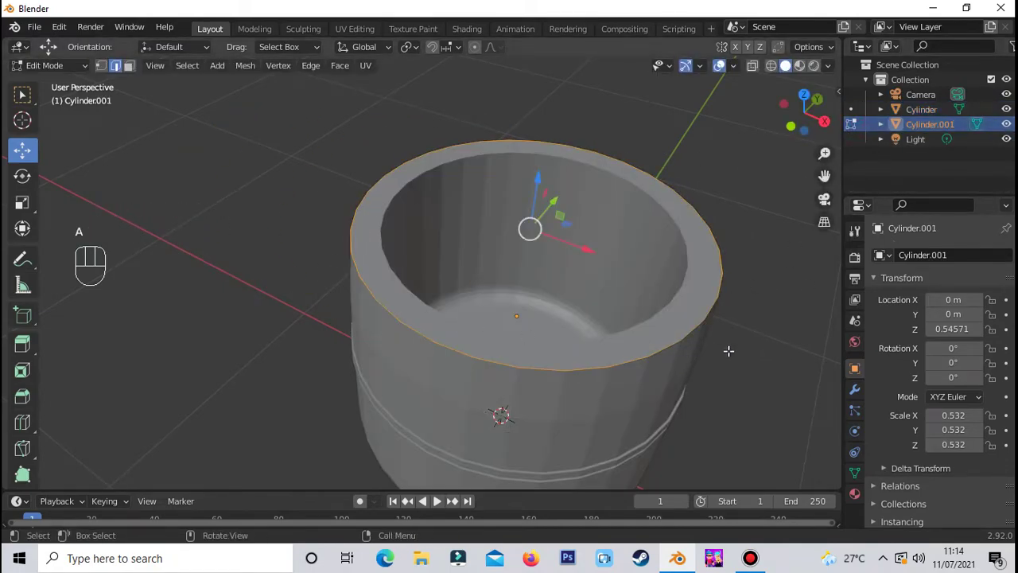
key(f)
click(748, 363)
middle_drag(234, 257, 352, 255)
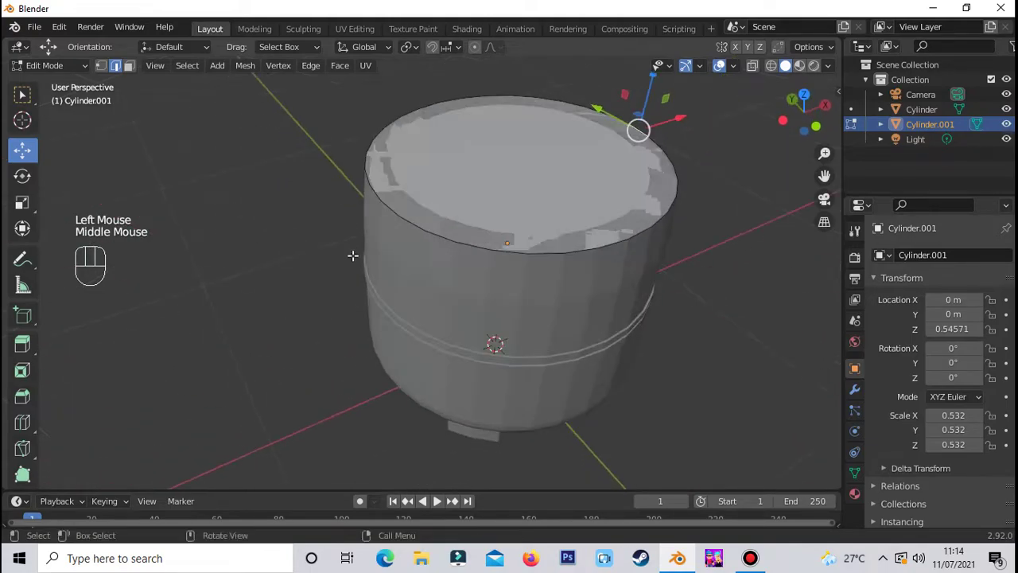
Extrude the lid face upward in front view and scale its top inward slightly to about 0.97
click(129, 66)
click(481, 149)
scroll(713, 326, up, 2)
scroll(712, 326, down, 2)
key(KP_1)
scroll(726, 201, up, 1)
shift+middle_drag(726, 201, 685, 295)
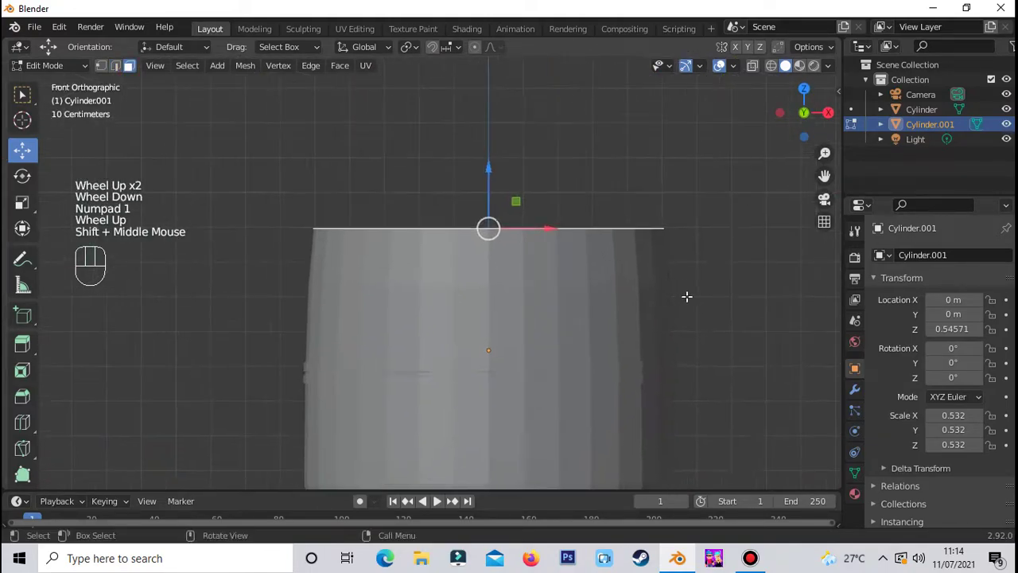
scroll(724, 300, up, 2)
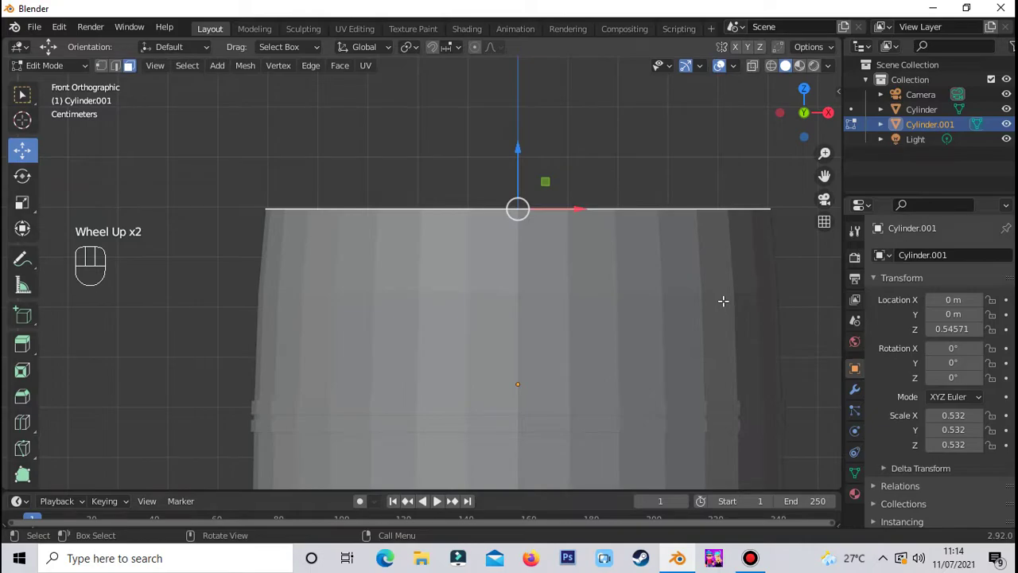
scroll(743, 309, up, 1)
scroll(744, 309, down, 2)
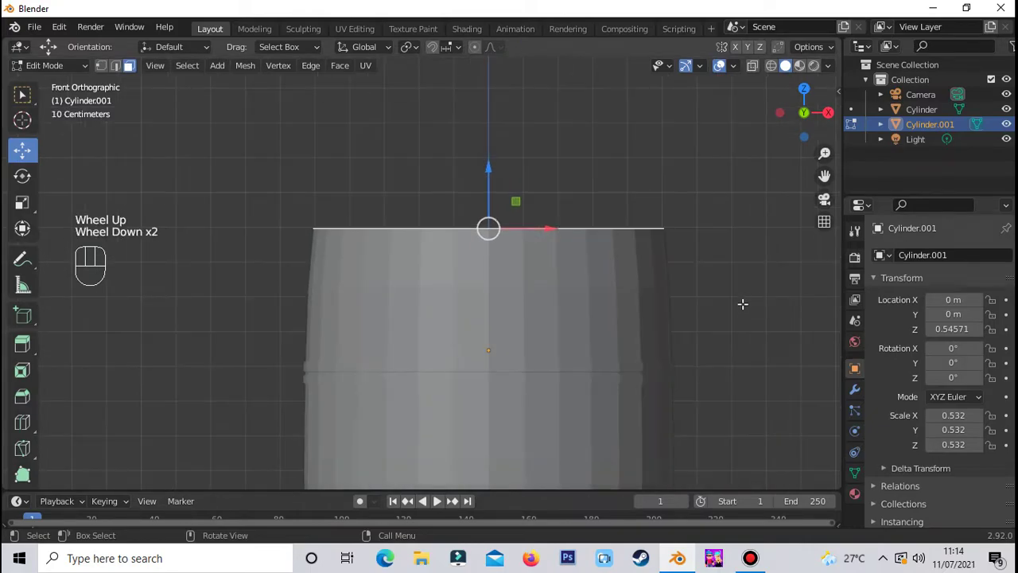
key(e)
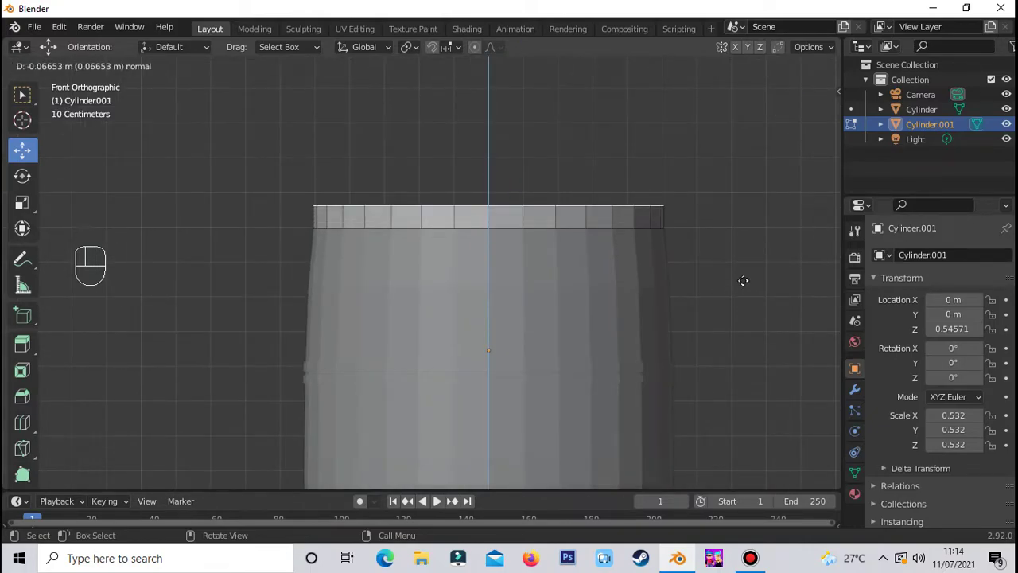
click(748, 268)
key(s)
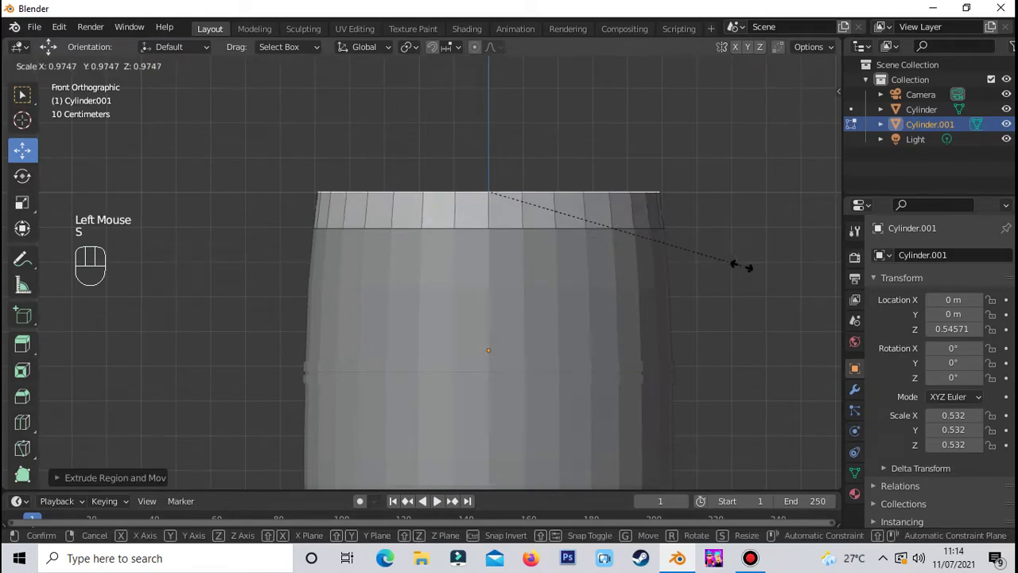
click(741, 267)
Extrude the lid's top face upward a second time and scale it in to about 0.78
key(e)
click(745, 230)
key(e)
right_click(763, 230)
key(ctrl+z)
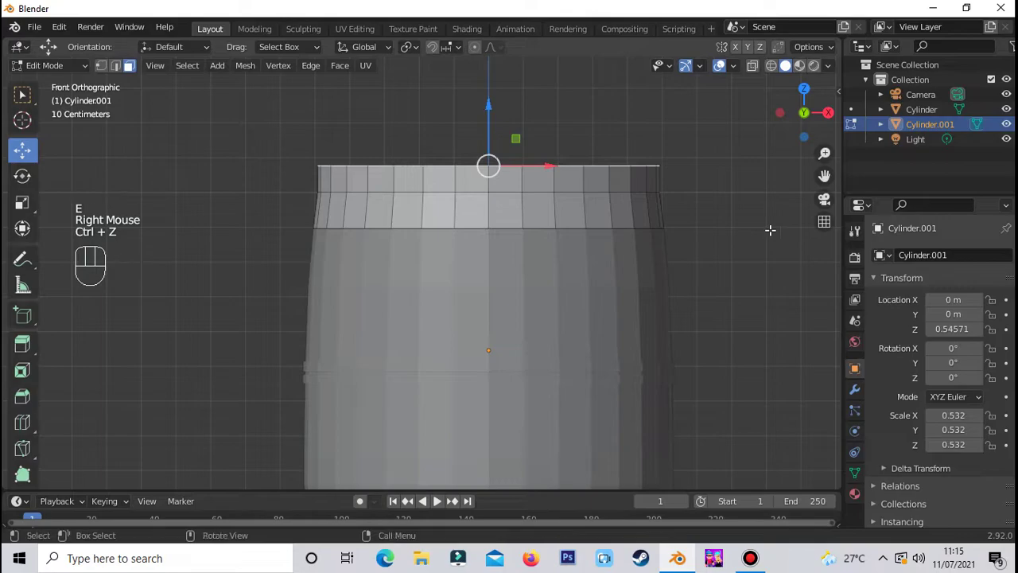
key(s)
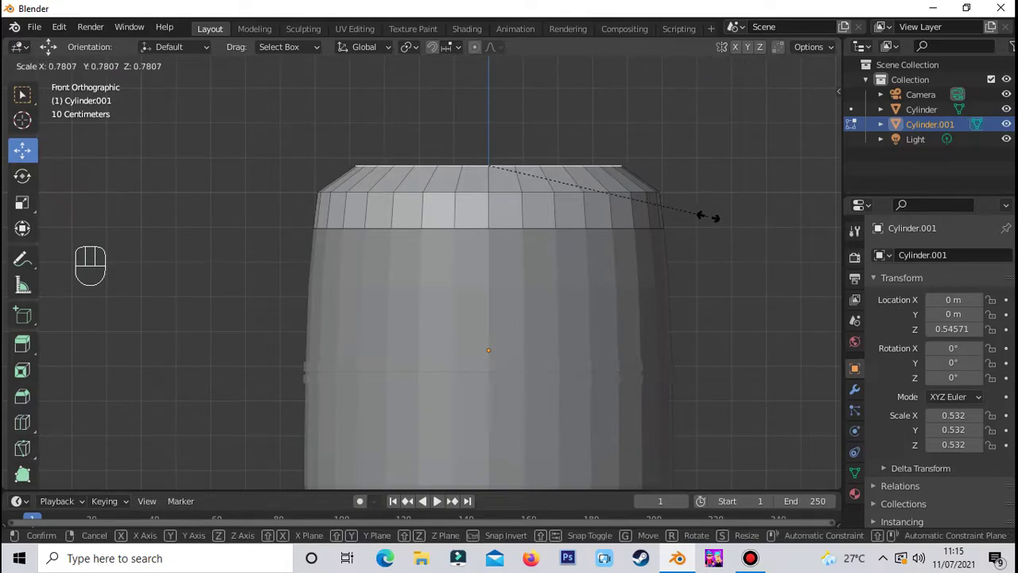
click(708, 216)
Bevel the lid's top face edge and the full edge loop around its shoulder to round the lid
key(ctrl+b)
click(746, 244)
scroll(746, 244, down, 2)
middle_drag(746, 244, 488, 282)
key(2)
click(480, 276)
shift+click(509, 276)
shift+click(534, 272)
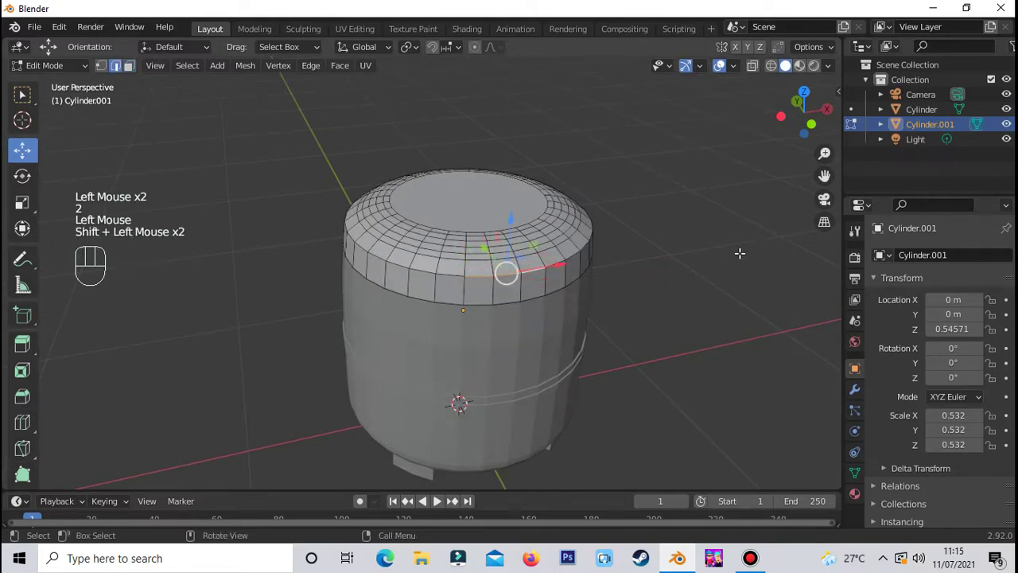
key(ctrl+shift+KP_Add)
key(ctrl+shift+KP_Add)
key(ctrl+shift+KP_Add)
key(ctrl+shift+KP_Add)
key(ctrl+shift+KP_Add)
key(ctrl+shift+KP_Add)
key(ctrl+shift+KP_Add)
key(ctrl+shift+KP_Add)
key(ctrl+b)
double_click(692, 230)
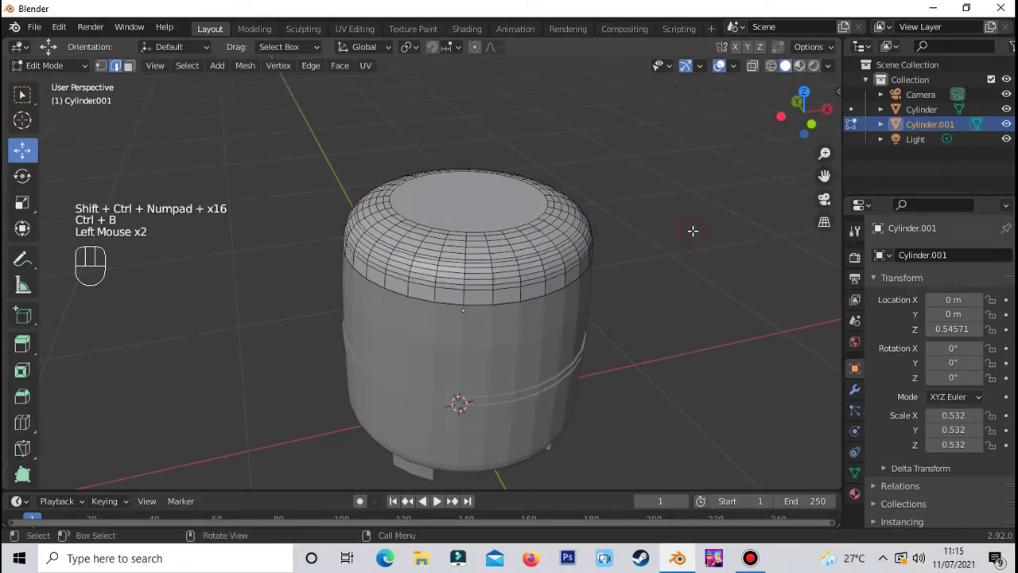
Examine the rounded lid on the container in Object Mode from the front and from above
key(Tab)
middle_drag(696, 227, 729, 178)
key(KP_1)
click(652, 204)
scroll(646, 248, down, 4)
scroll(646, 248, up, 4)
scroll(646, 248, down, 2)
middle_drag(645, 248, 641, 341)
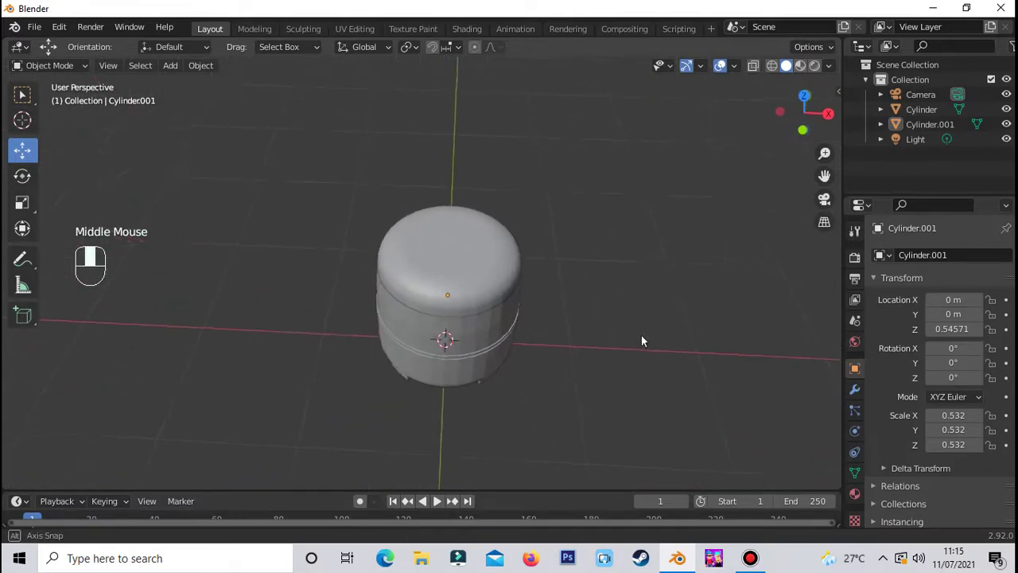
Hide the lid object and select the container body
click(633, 269)
click(632, 268)
scroll(632, 269, up, 3)
scroll(632, 270, down, 2)
click(632, 270)
click(654, 288)
middle_drag(654, 288, 649, 322)
click(650, 319)
scroll(649, 319, up, 2)
scroll(673, 286, down, 2)
scroll(650, 322, down, 1)
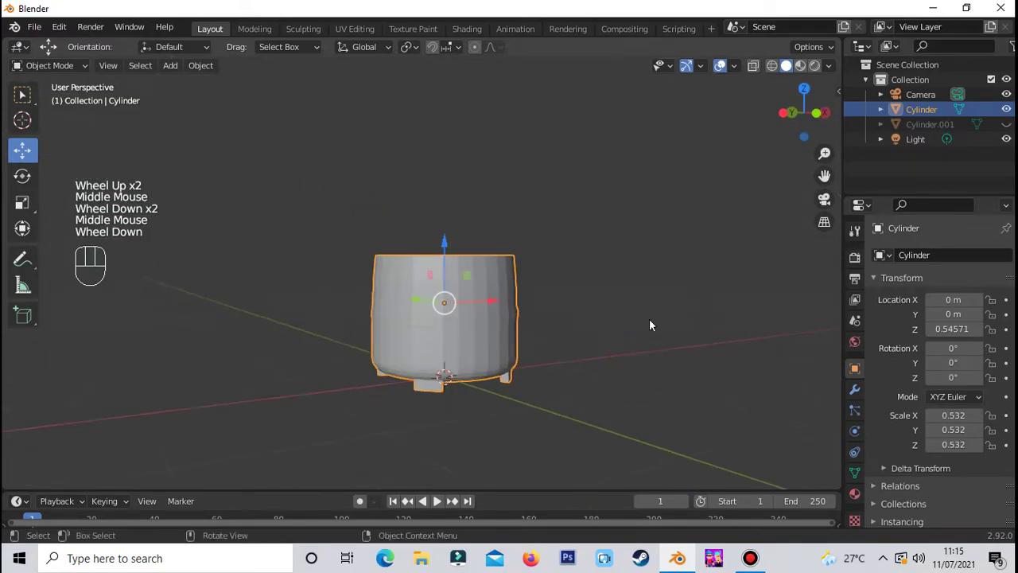
Add a Subdivision Surface modifier to the container body and set its viewport levels to 5
click(854, 389)
click(899, 255)
click(719, 523)
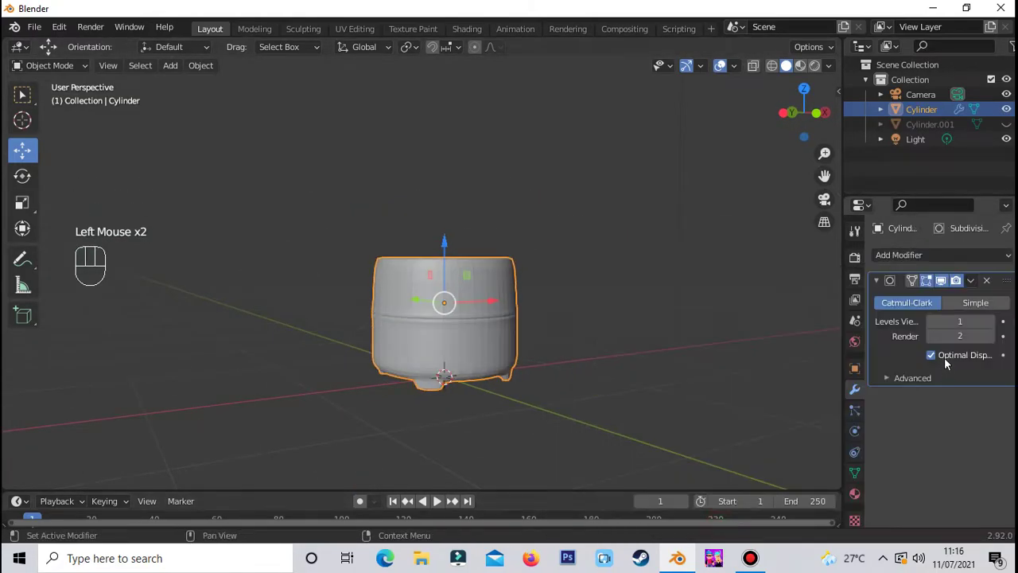
scroll(646, 350, up, 2)
middle_drag(645, 350, 823, 363)
click(990, 321)
scroll(682, 335, down, 2)
middle_drag(682, 335, 559, 375)
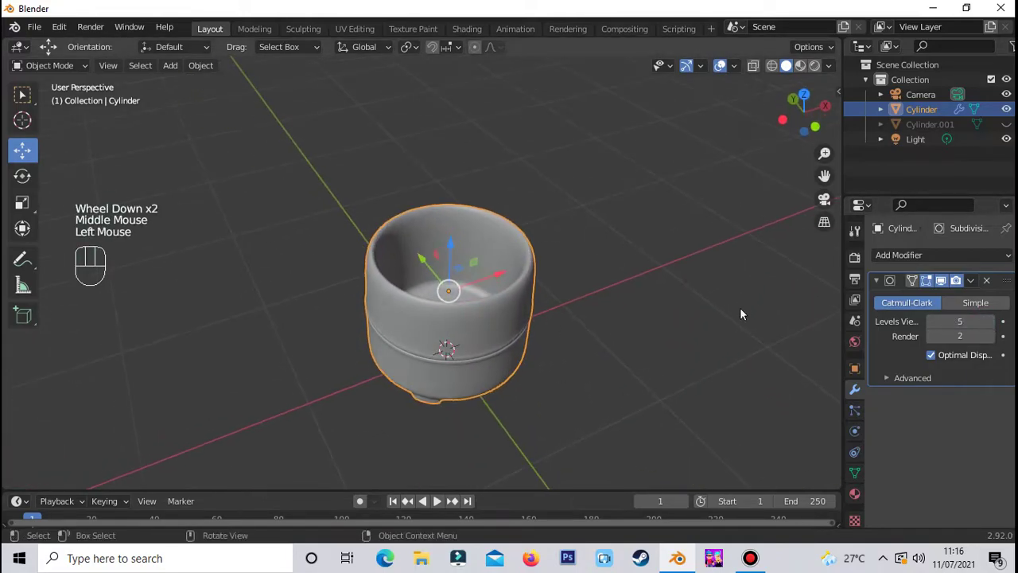
Examine the container's mesh in Edit Mode against its subdivided shape, toggling the modifier's viewport display
key(Tab)
scroll(723, 324, up, 3)
click(942, 281)
scroll(740, 342, up, 1)
middle_drag(736, 342, 738, 306)
key(Tab)
click(681, 299)
scroll(680, 299, down, 3)
key(Tab)
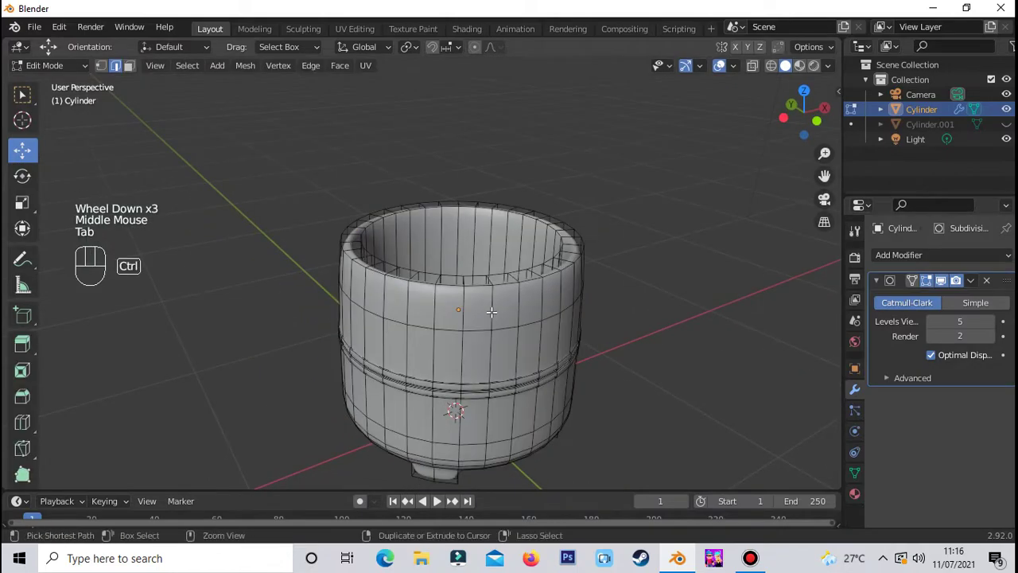
Add a loop cut to the upper outer wall and slide it up against the rim's outer edge
key(ctrl+r)
click(462, 234)
middle_drag(461, 234, 658, 439)
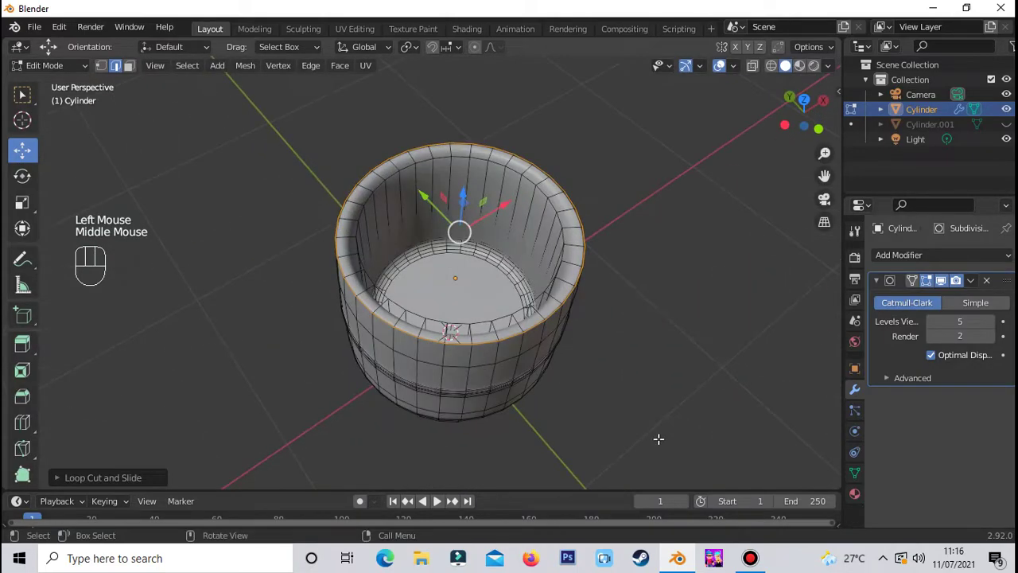
middle_drag(614, 340, 488, 292)
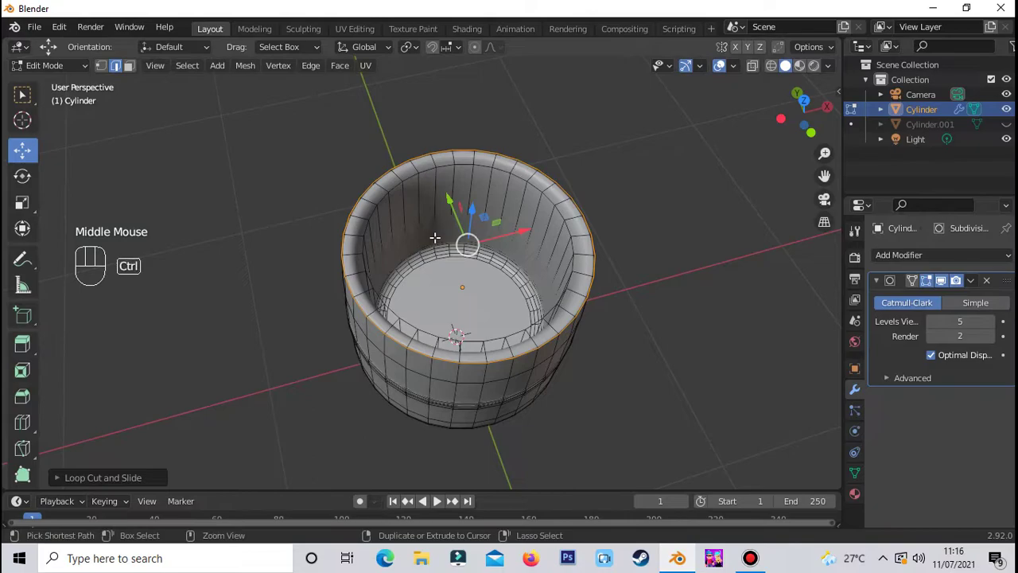
Add two loop cuts to the inner wall, sliding one up to the rim and the other down towards the floor
key(ctrl+r)
click(434, 187)
click(485, 213)
key(ctrl+r)
click(464, 239)
click(450, 268)
Add two loop cuts around the rim's top surface, sliding one to its inner edge and one to its outer edge
scroll(650, 271, up, 5)
scroll(650, 272, down, 2)
key(ctrl+r)
click(659, 285)
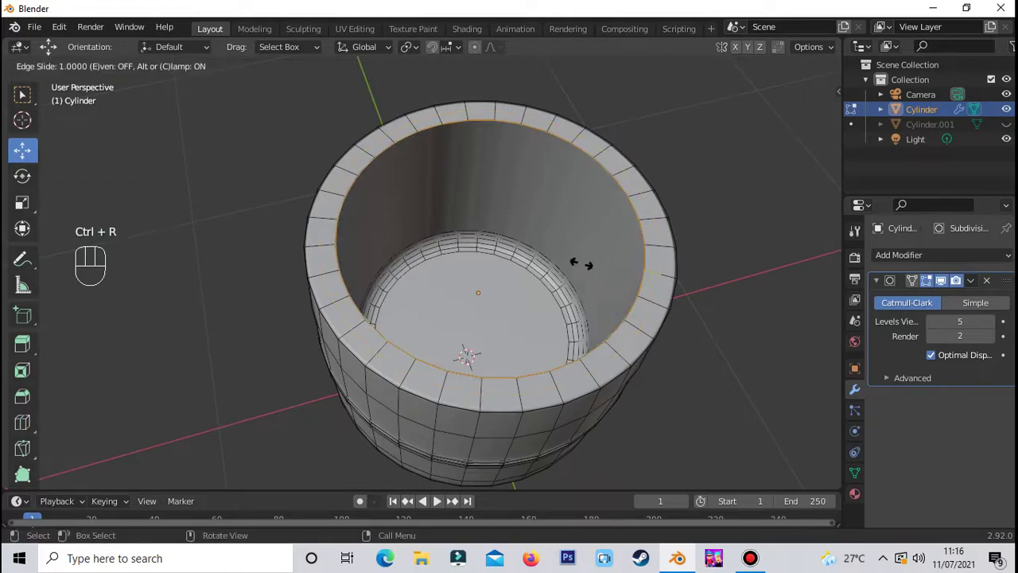
click(581, 264)
key(ctrl+r)
click(623, 439)
click(622, 439)
middle_drag(623, 439, 590, 309)
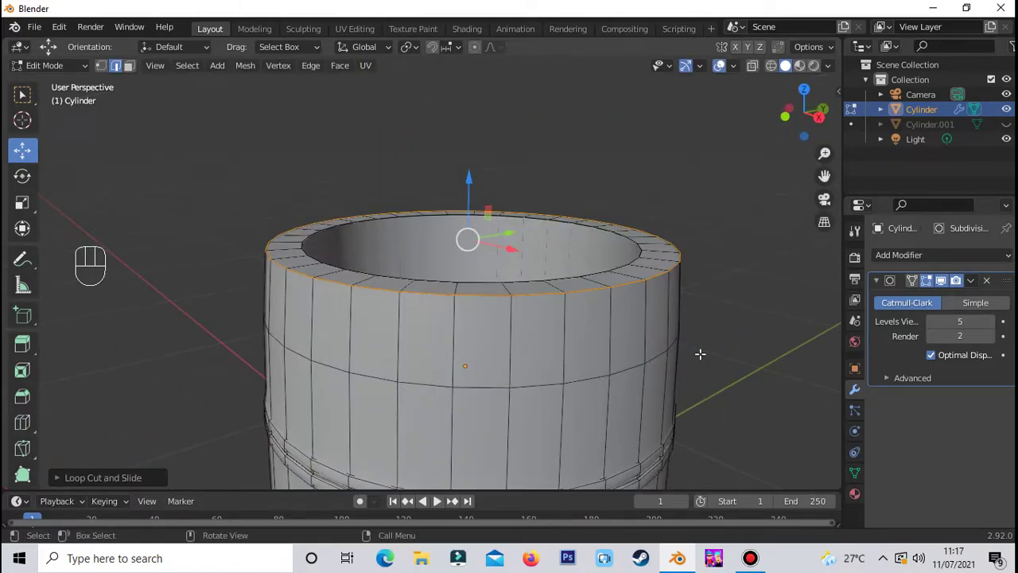
Add a loop cut to the outer wall above the raised rings and slide it down against the upper ring
scroll(718, 342, down, 2)
middle_drag(719, 342, 739, 221)
scroll(741, 382, up, 3)
scroll(538, 291, up, 1)
key(ctrl+r)
click(499, 301)
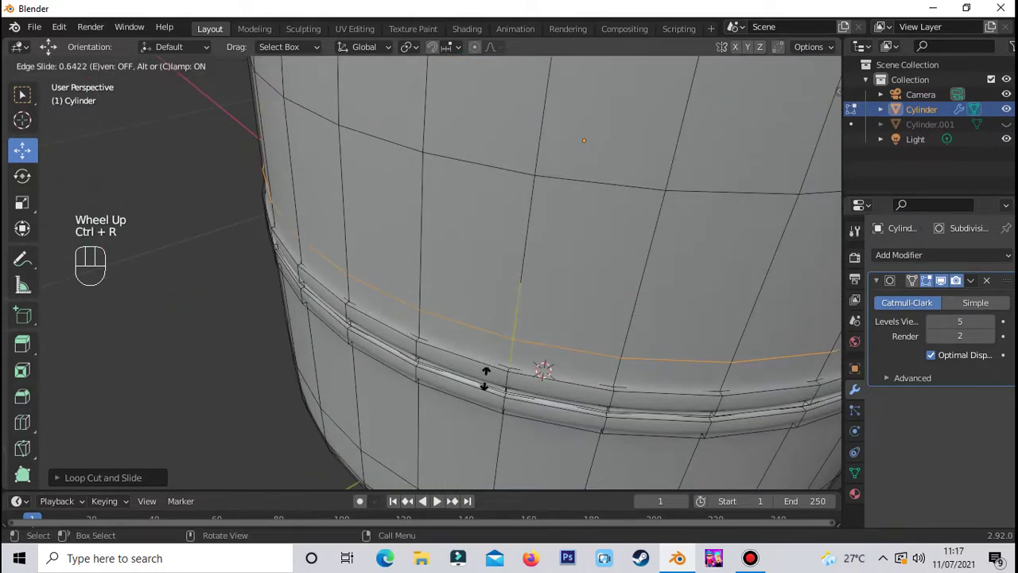
click(500, 449)
Turn off the subdivision's viewport display and cut another loop above the raised rings, slid down to the upper ring's top edge
click(940, 281)
key(ctrl+r)
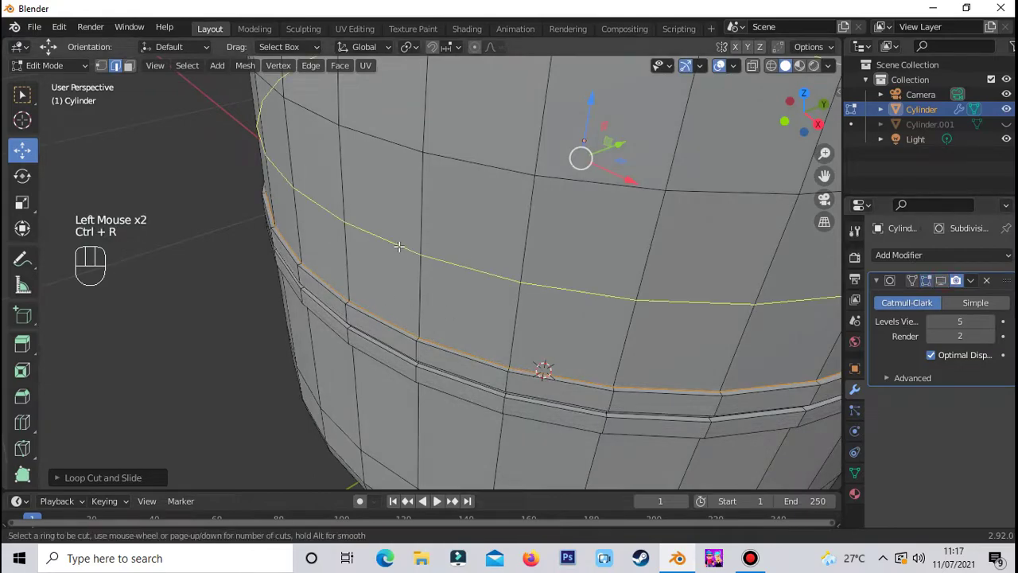
click(395, 246)
click(380, 361)
Add two loop cuts around the raised rings and slide them up against the ring edges
scroll(379, 374, up, 2)
middle_drag(379, 374, 475, 398)
scroll(382, 331, up, 1)
key(ctrl+r)
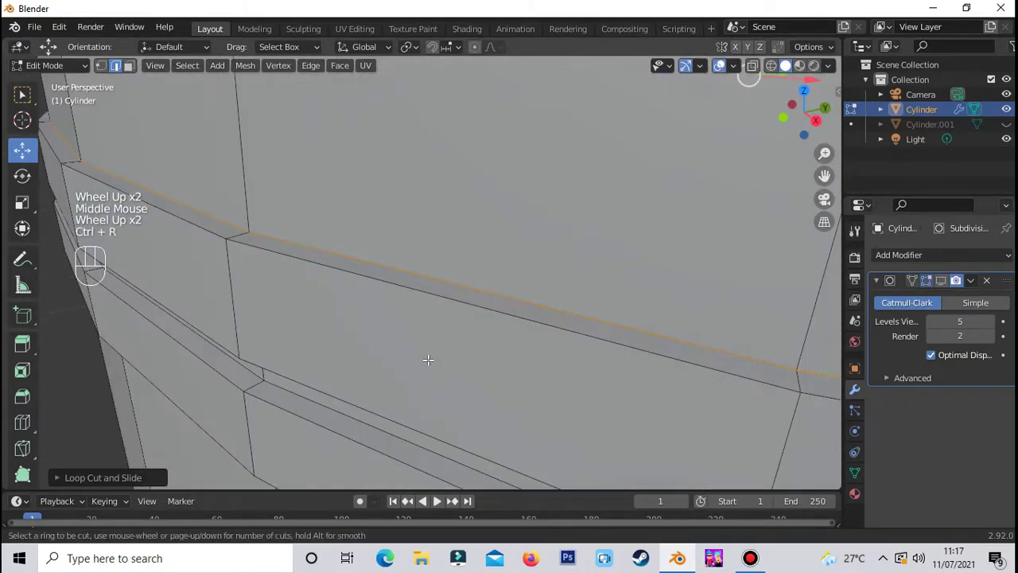
scroll(358, 376, down, 1)
scroll(390, 334, down, 1)
mouse_move(391, 334)
middle_down()
mouse_move(413, 307)
mouse_move(373, 341)
middle_up()
scroll(413, 307, up, 1)
shift+scroll(406, 314, up, 1)
click(143, 374)
click(224, 216)
key(ctrl+r)
click(382, 362)
click(404, 143)
Add two further loop cuts to the raised ring's outer face
scroll(366, 137, up, 2)
middle_drag(365, 137, 389, 332)
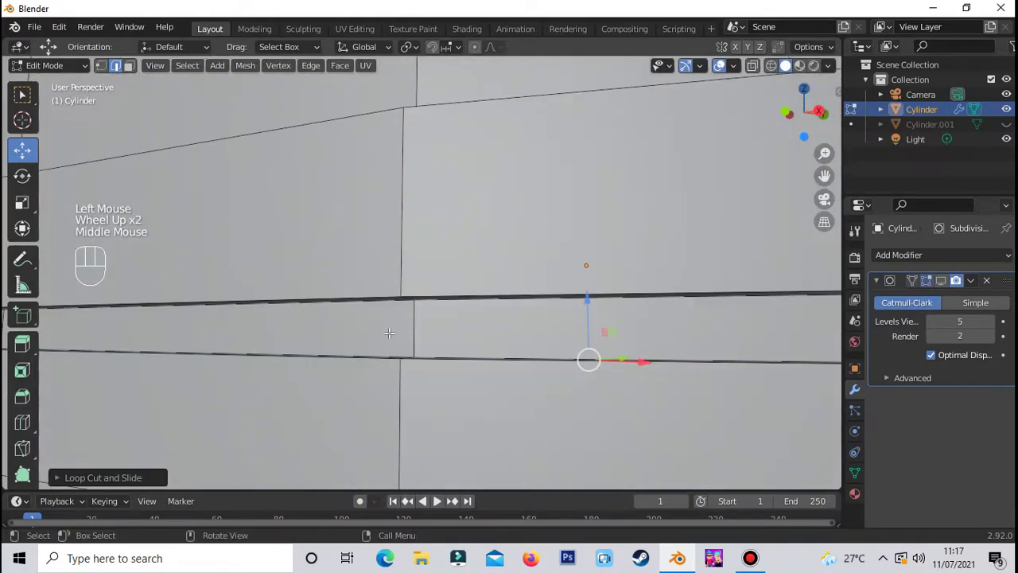
click(411, 325)
click(414, 334)
key(ctrl+r)
click(400, 334)
click(420, 329)
key(ctrl+r)
click(422, 326)
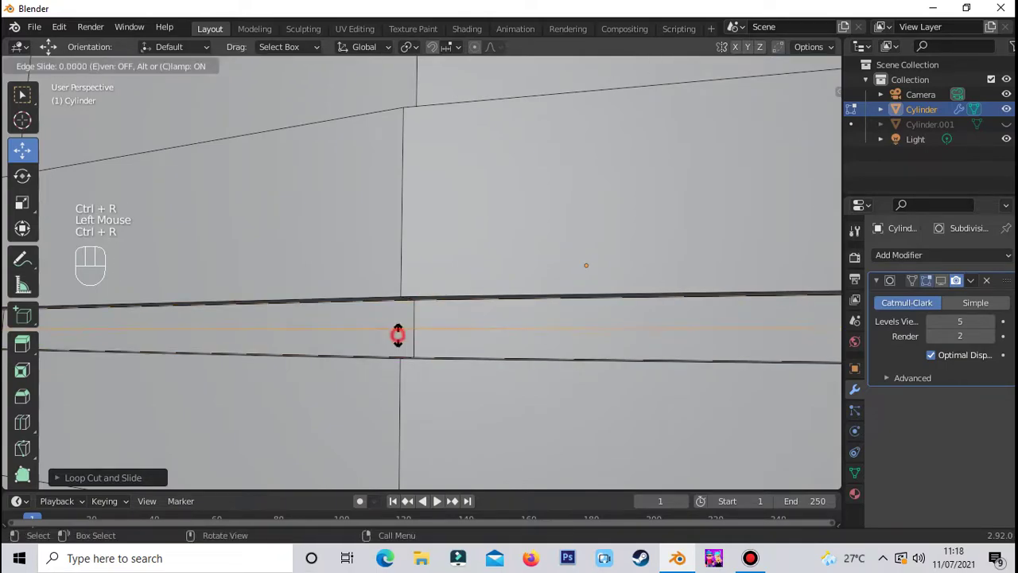
click(397, 334)
Add a loop cut around the upper ring's narrow top ledge and slide it to the ledge's outer edge
scroll(454, 243, down, 3)
scroll(454, 244, up, 1)
mouse_move(454, 244)
middle_down()
mouse_move(350, 368)
mouse_move(390, 329)
mouse_move(446, 239)
middle_up()
scroll(445, 239, down, 2)
middle_drag(445, 239, 472, 237)
scroll(496, 182, down, 1)
scroll(473, 237, up, 2)
scroll(472, 237, up, 1)
key(ctrl+r)
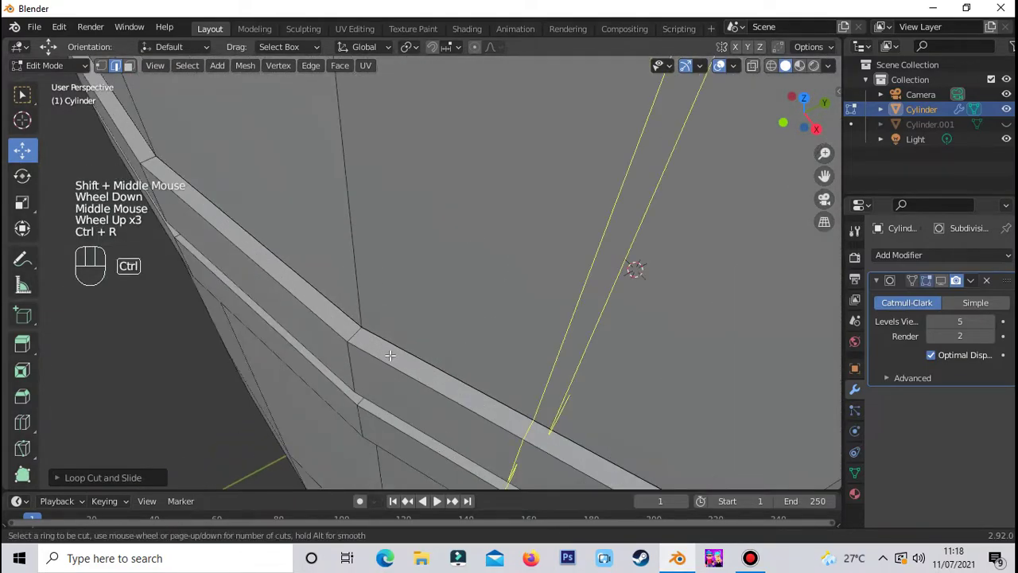
click(354, 333)
middle_drag(354, 333, 422, 231)
Add a loop cut around the lower ring's narrow top ledge and slide it to the ledge's outer edge
scroll(422, 231, up, 1)
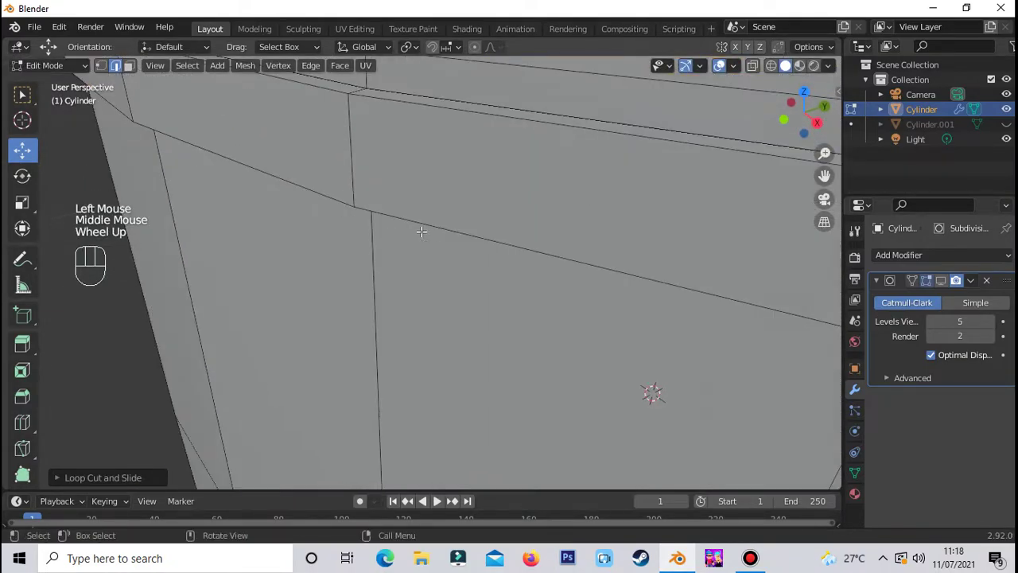
scroll(452, 228, down, 1)
scroll(425, 265, up, 1)
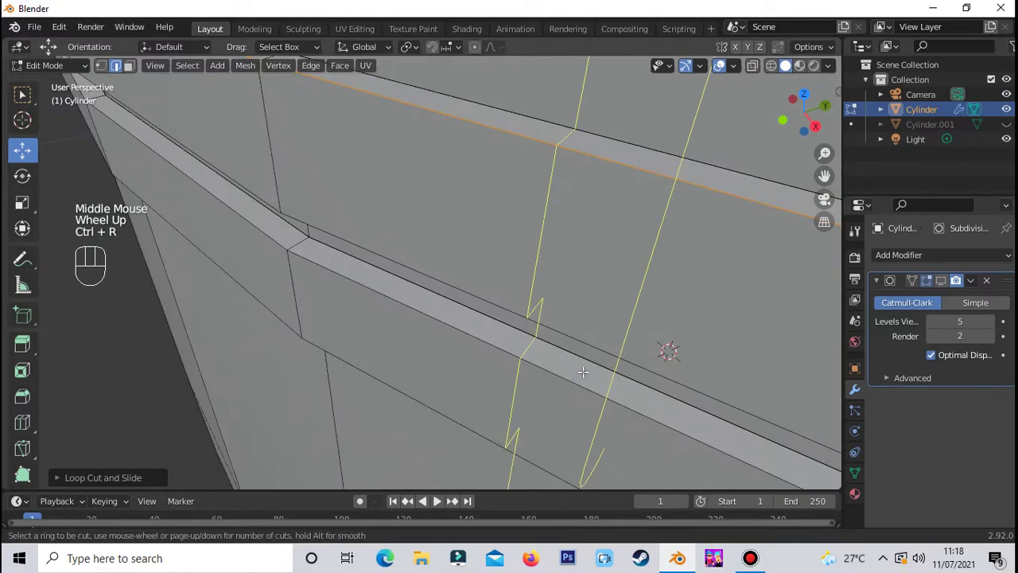
scroll(429, 315, up, 2)
scroll(407, 338, down, 1)
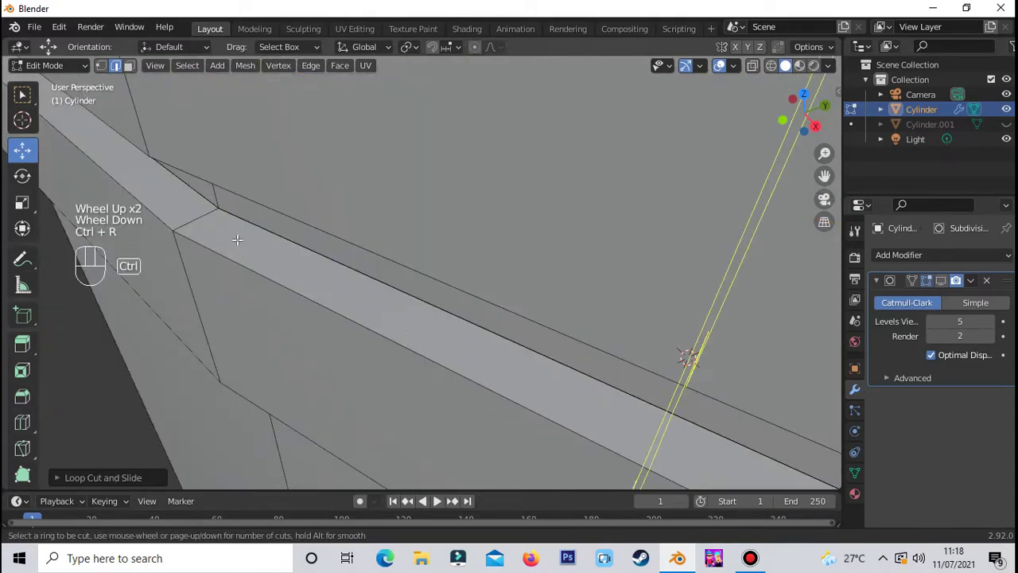
click(192, 215)
click(170, 244)
Turn the subdivision's viewport display back on and examine the smoothed rings and feet in Object Mode
middle_drag(170, 243, 277, 353)
scroll(353, 243, down, 5)
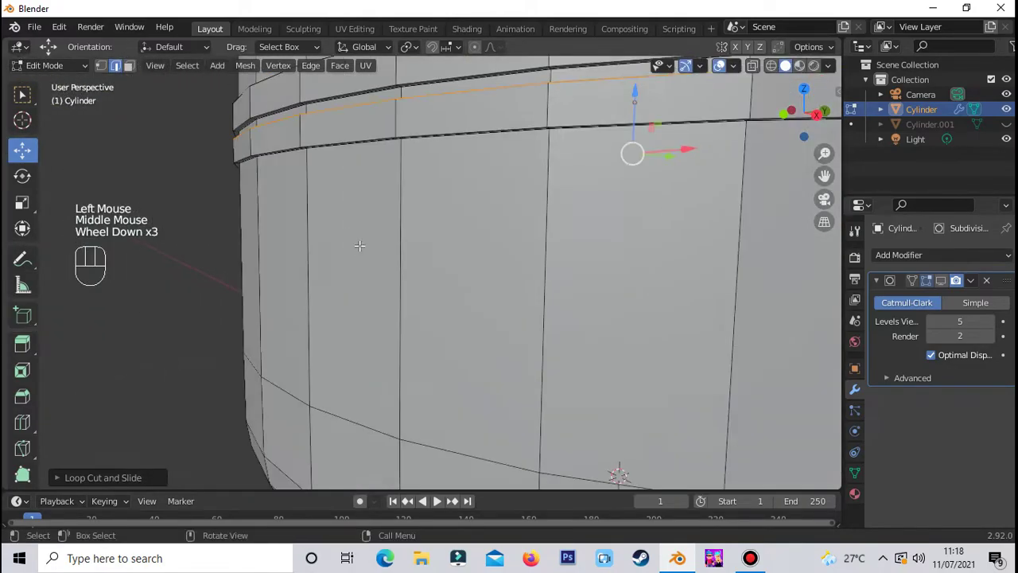
click(941, 281)
scroll(243, 263, down, 1)
key(Tab)
click(241, 215)
scroll(242, 215, down, 2)
middle_drag(242, 215, 390, 220)
scroll(637, 267, down, 3)
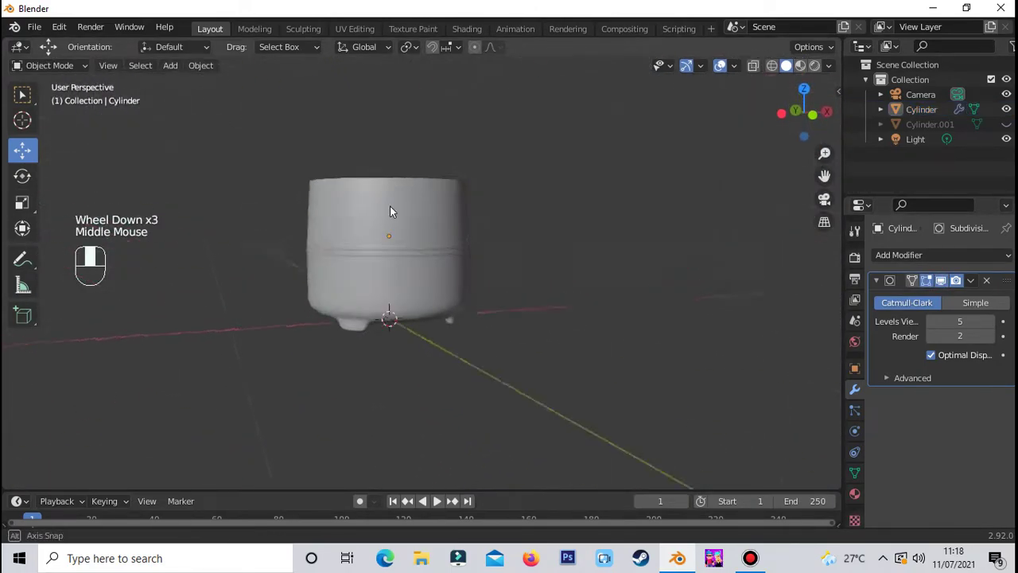
scroll(511, 324, up, 2)
middle_drag(511, 324, 461, 286)
click(461, 286)
In Edit Mode, add a loop cut to the lower outer wall and slide it down to where the base starts rounding
key(Tab)
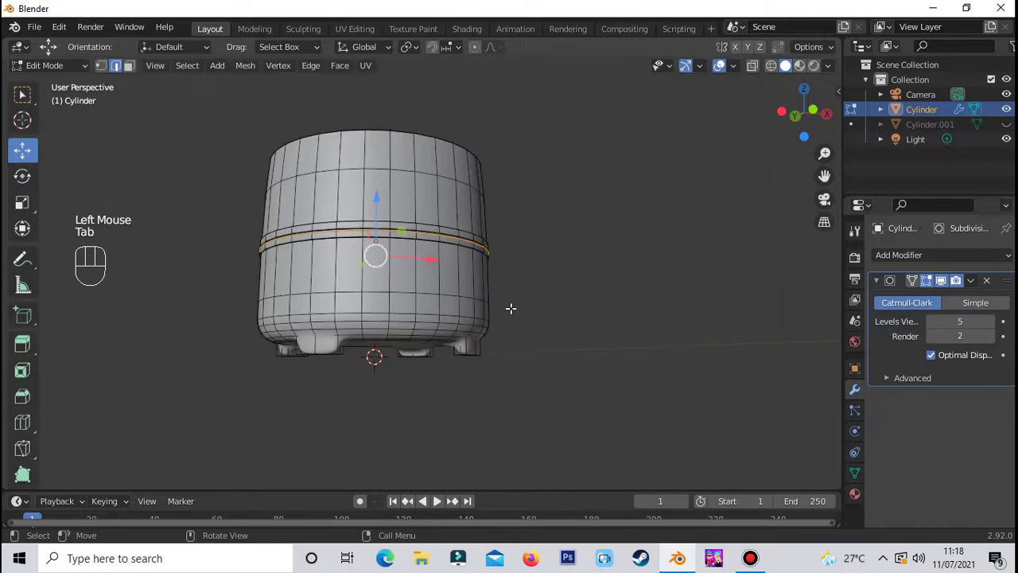
scroll(322, 308, up, 3)
scroll(297, 330, up, 1)
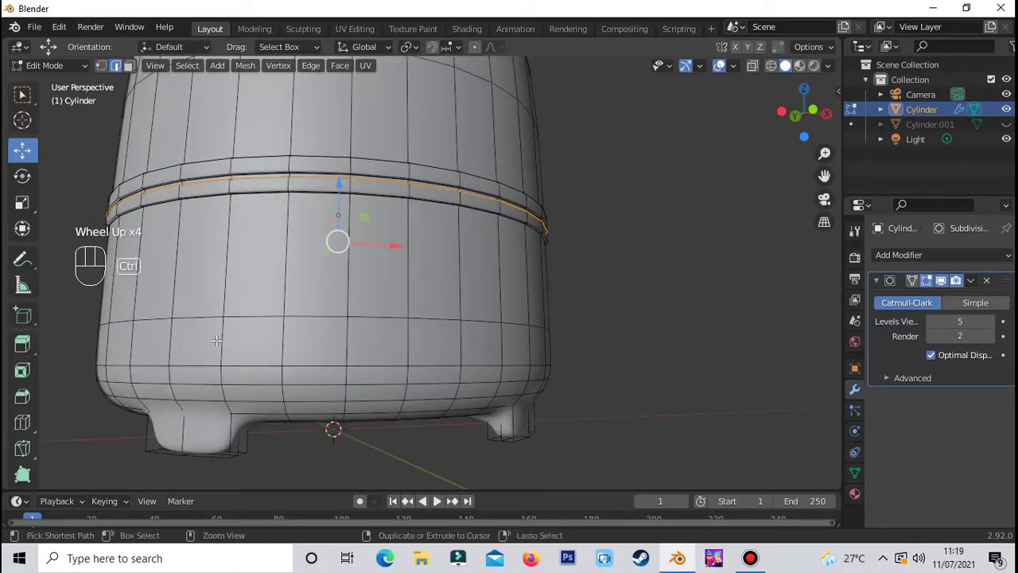
drag(205, 364, 210, 385)
Add a loop cut to the rounded base just above the feet and slide it down to the top edge of the first foot
click(941, 283)
scroll(287, 470, up, 2)
middle_drag(288, 469, 350, 334)
shift+middle_drag(350, 334, 459, 304)
key(ctrl+r)
click(330, 384)
drag(330, 384, 331, 421)
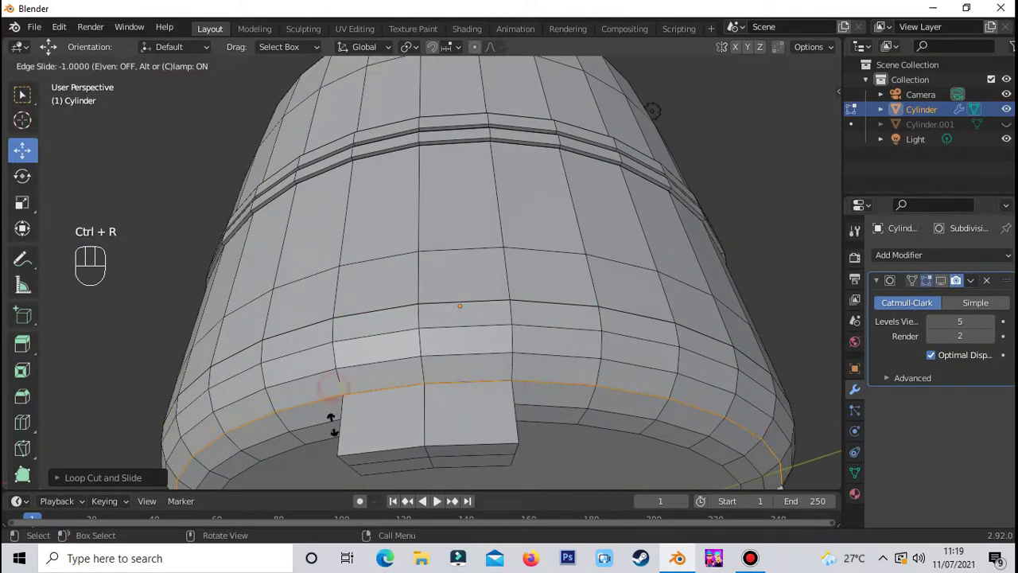
click(942, 281)
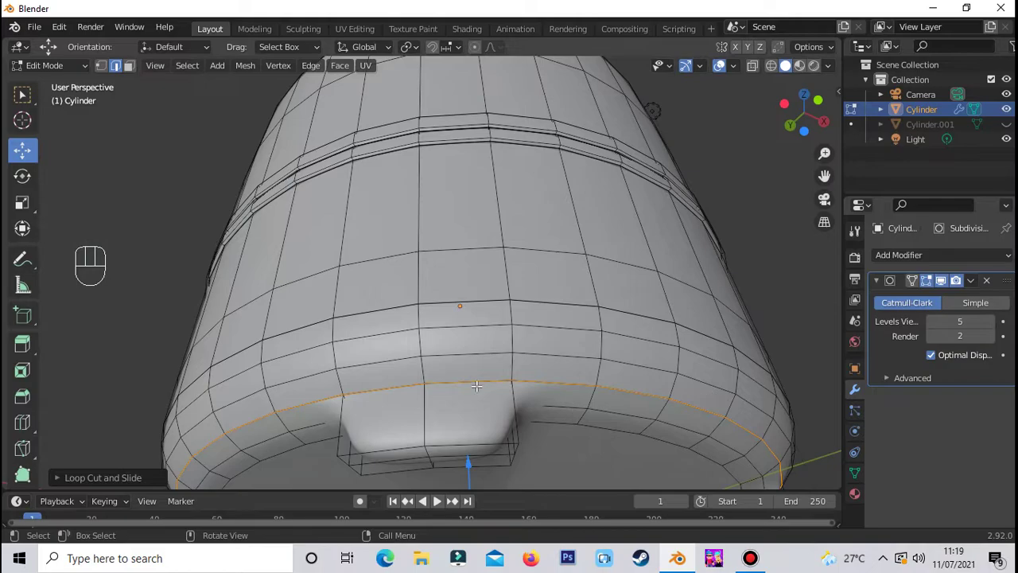
Add loop cuts around the first foot and slide them down to its bottom edge
drag(342, 388, 342, 445)
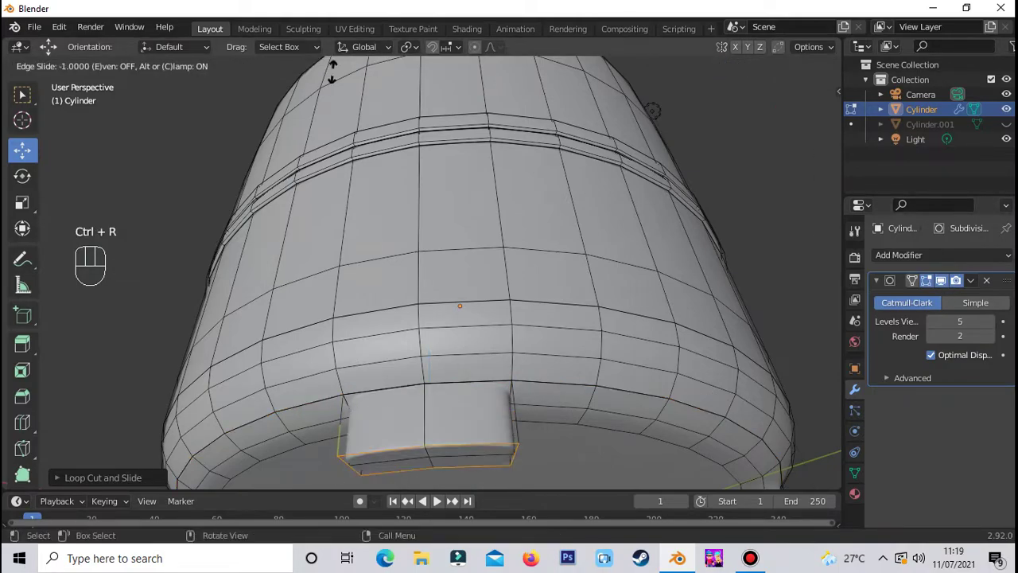
key(Return)
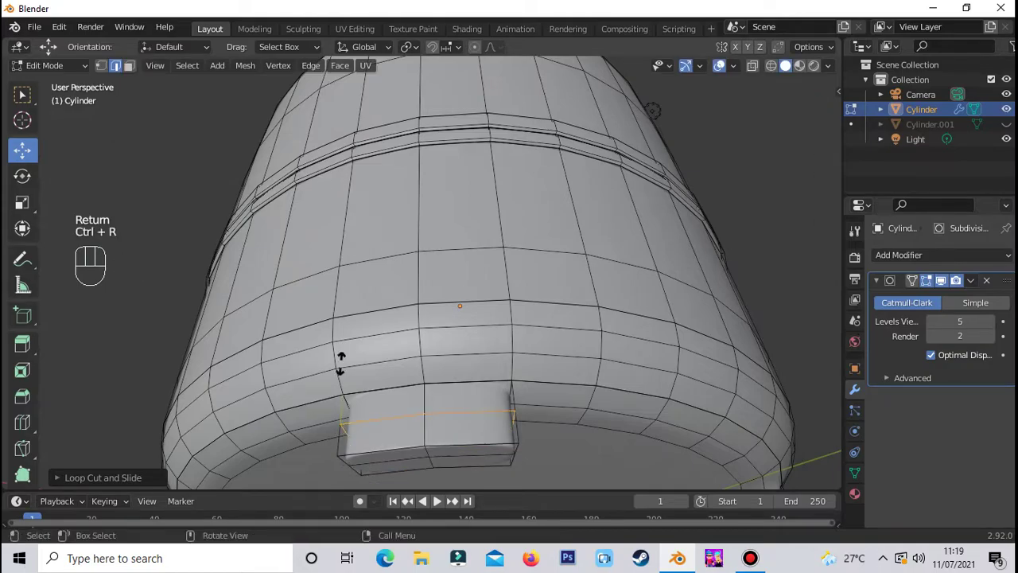
drag(344, 429, 350, 479)
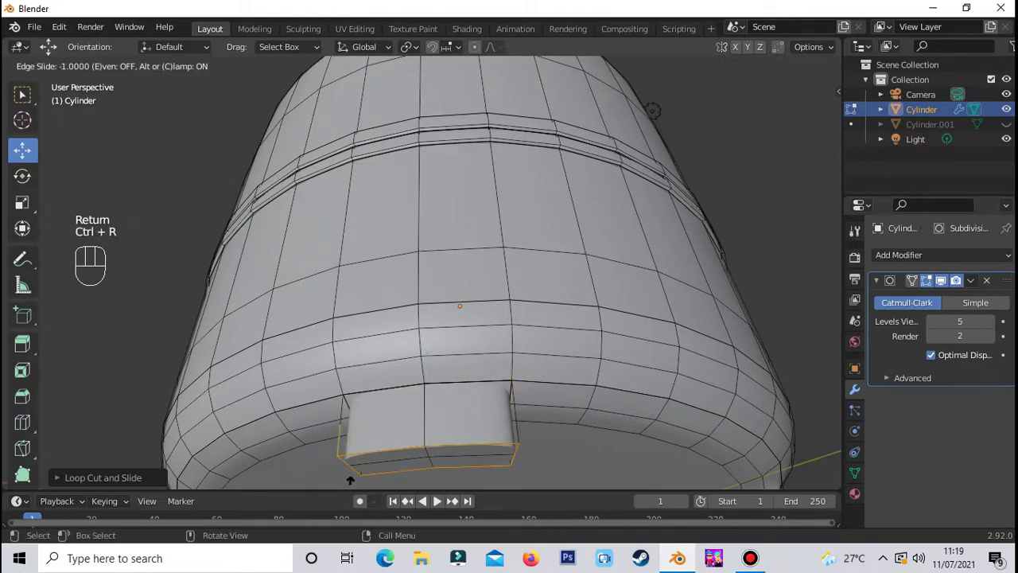
Examine the first foot's sharpened shape and compare it with the other feet from below
middle_drag(638, 426, 306, 224)
scroll(306, 224, up, 2)
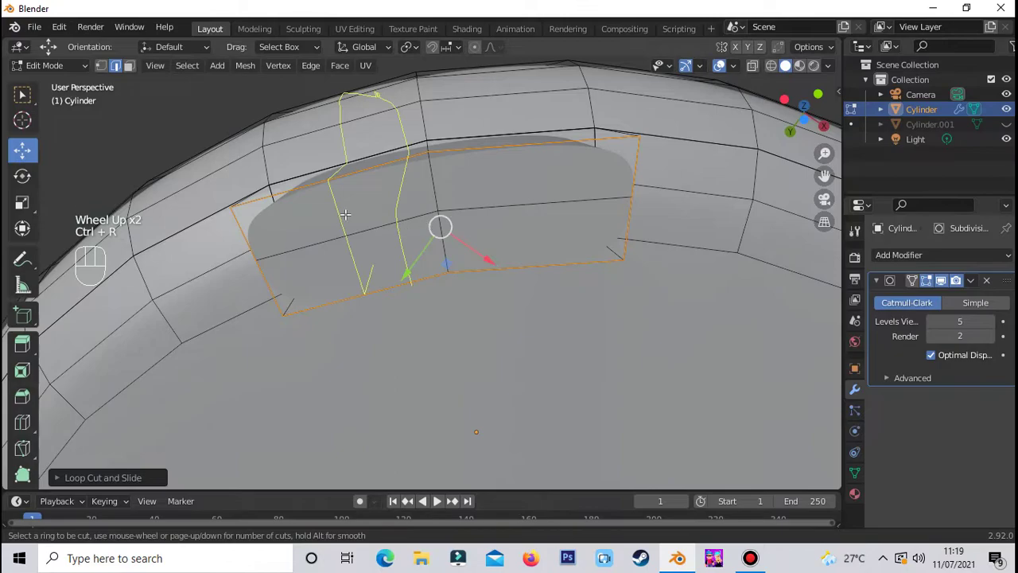
scroll(402, 238, down, 2)
middle_drag(402, 238, 761, 379)
key(Tab)
middle_drag(696, 293, 580, 221)
click(580, 221)
key(Tab)
scroll(503, 347, up, 3)
scroll(503, 348, down, 3)
scroll(503, 348, up, 1)
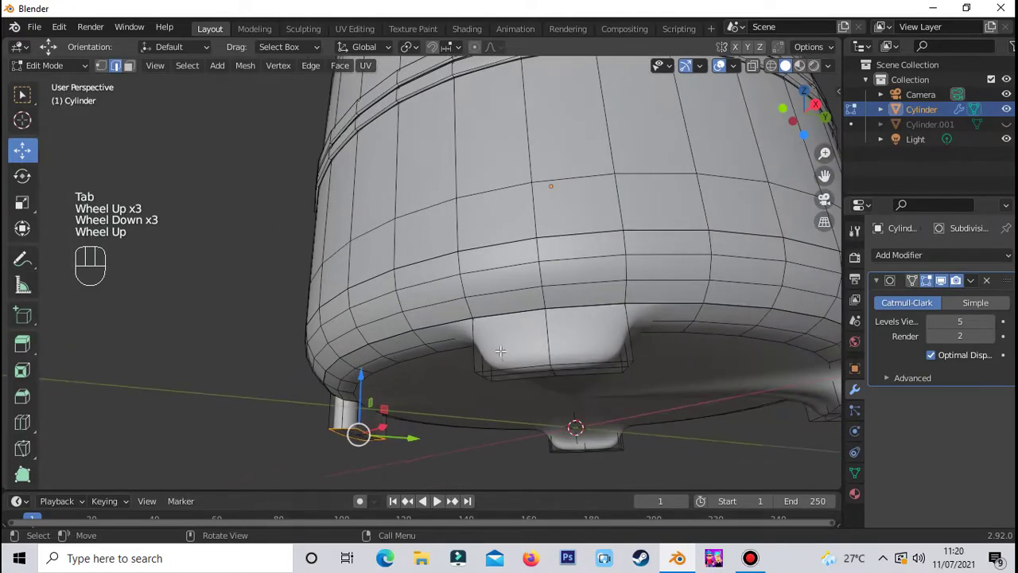
Hide the subdivision and add two loop cuts around the second foot, one slid to its top edge and one to its bottom edge
click(477, 360)
click(703, 310)
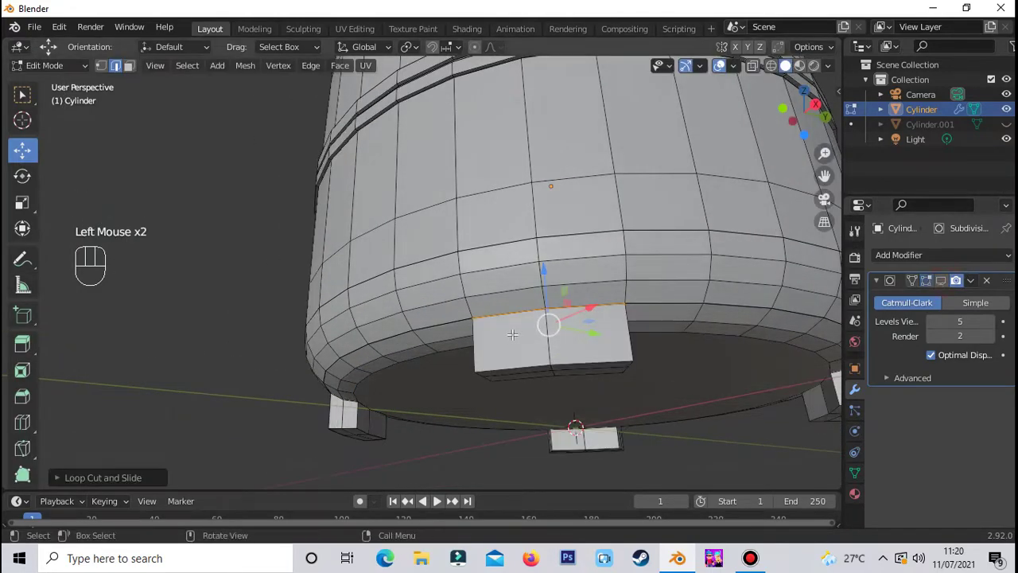
scroll(557, 358, up, 1)
key(ctrl+r)
click(499, 378)
drag(522, 372, 488, 51)
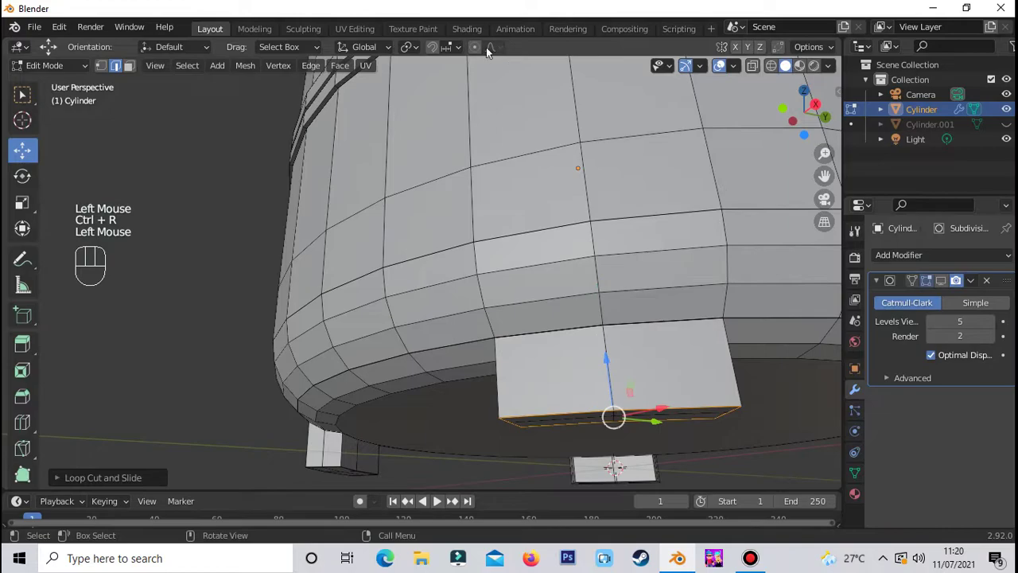
key(Return)
Add two loop cuts around the third foot, sliding one to its top edge and the other to its bottom edge
middle_drag(522, 431, 568, 315)
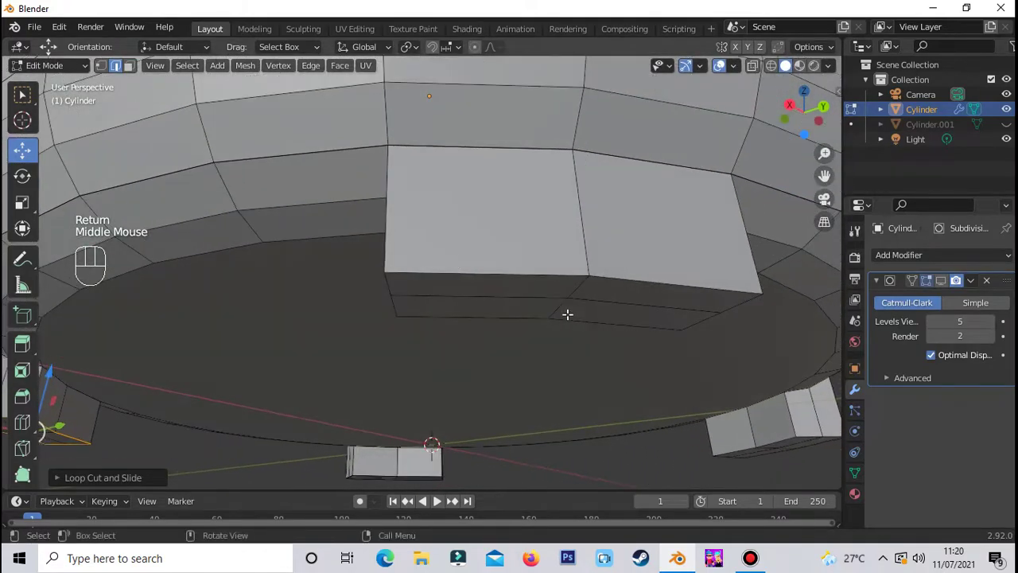
click(397, 235)
key(ctrl+r)
click(387, 223)
key(ctrl+r)
drag(397, 290, 400, 310)
click(400, 310)
Add loop cuts around the fourth foot, sliding one to its top edge and the others down to its bottom edge
scroll(671, 416, down, 2)
middle_drag(670, 416, 514, 400)
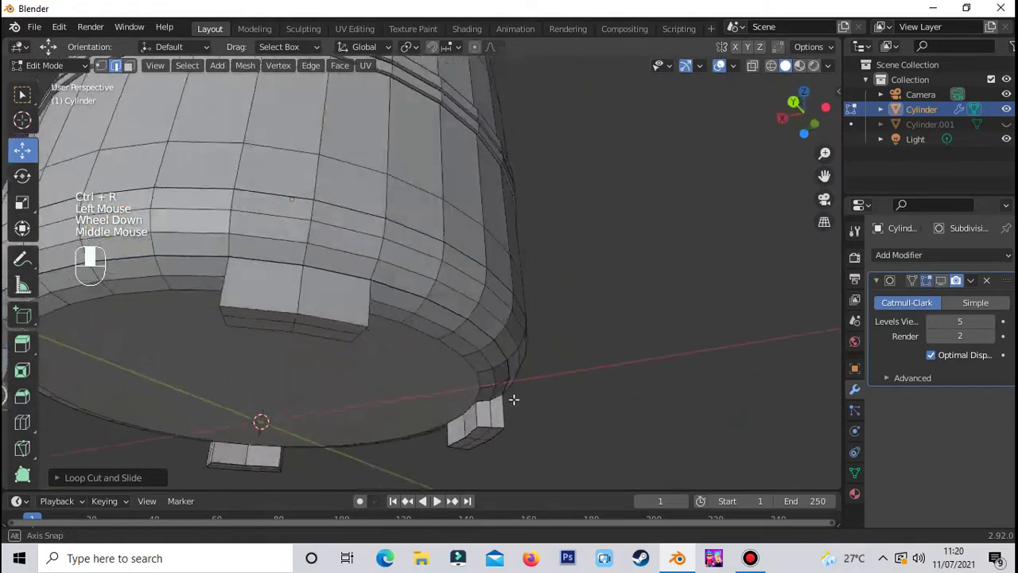
click(651, 287)
middle_drag(650, 287, 580, 299)
click(580, 298)
scroll(541, 297, up, 2)
key(ctrl+r)
click(396, 305)
click(373, 304)
key(ctrl+r)
click(373, 343)
click(348, 433)
key(ctrl+r)
click(366, 350)
click(352, 429)
Turn the subdivision's viewport display back on and return the container to Object Mode
click(625, 369)
click(941, 281)
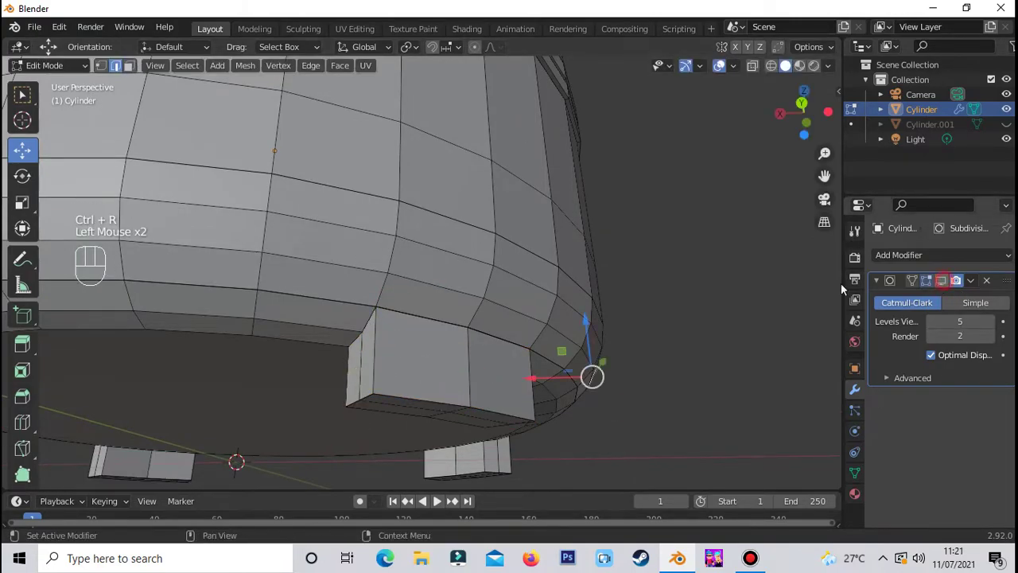
click(912, 281)
key(Tab)
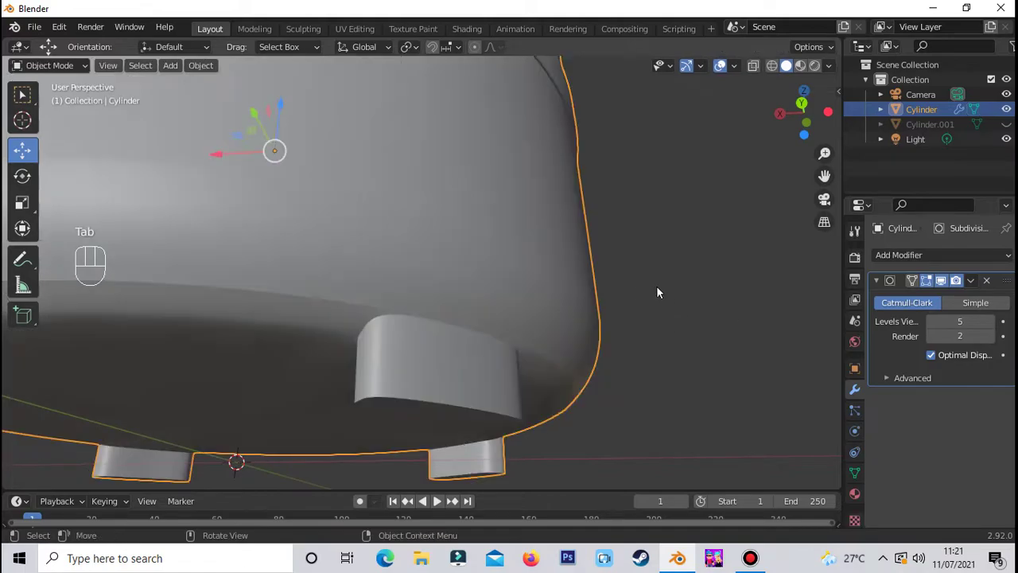
Examine the smoothed container from below and in front view
scroll(656, 291, down, 4)
click(626, 293)
middle_drag(609, 295, 496, 259)
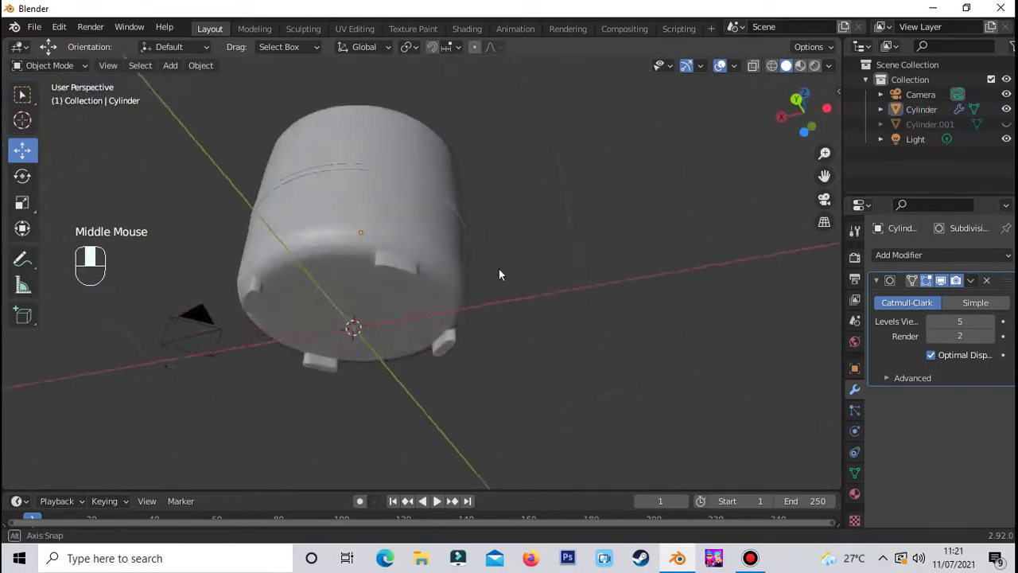
scroll(480, 335, down, 2)
key(KP_1)
scroll(549, 334, up, 3)
scroll(550, 338, down, 2)
middle_drag(550, 342, 551, 365)
scroll(547, 334, up, 3)
scroll(545, 312, down, 4)
middle_drag(545, 314, 539, 338)
key(KP_1)
Isolate the lid by showing it and hiding the container body, and open the lid in Edit Mode
click(1006, 124)
scroll(641, 151, up, 1)
scroll(641, 163, down, 2)
middle_drag(639, 177, 653, 278)
click(524, 208)
scroll(671, 207, up, 1)
click(1006, 109)
middle_drag(588, 458, 623, 374)
scroll(637, 350, up, 1)
key(Tab)
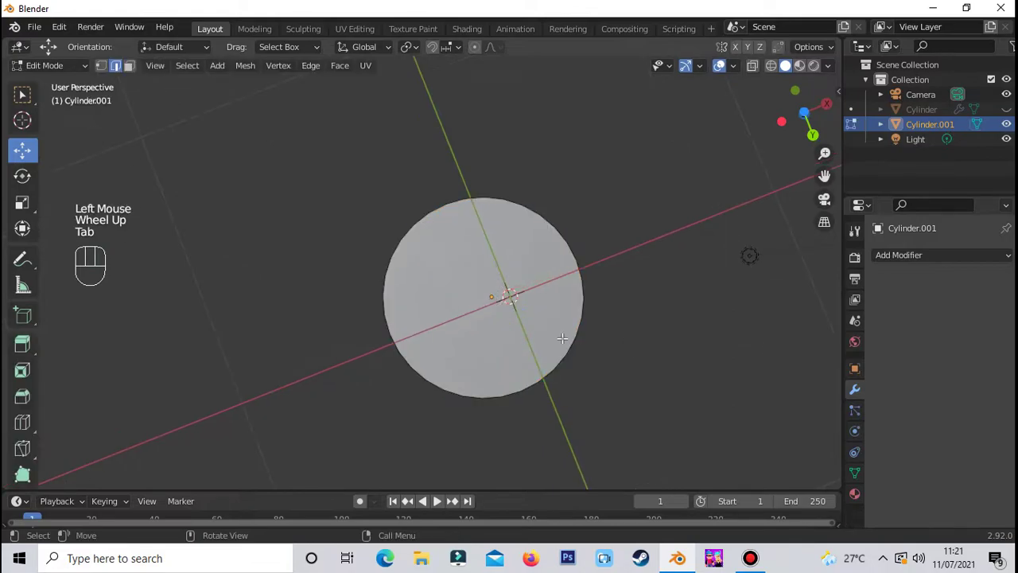
Inset the lid's flat underside face by about 0.14 m, and inset the resulting inner face once more
scroll(668, 349, up, 1)
click(697, 349)
click(461, 262)
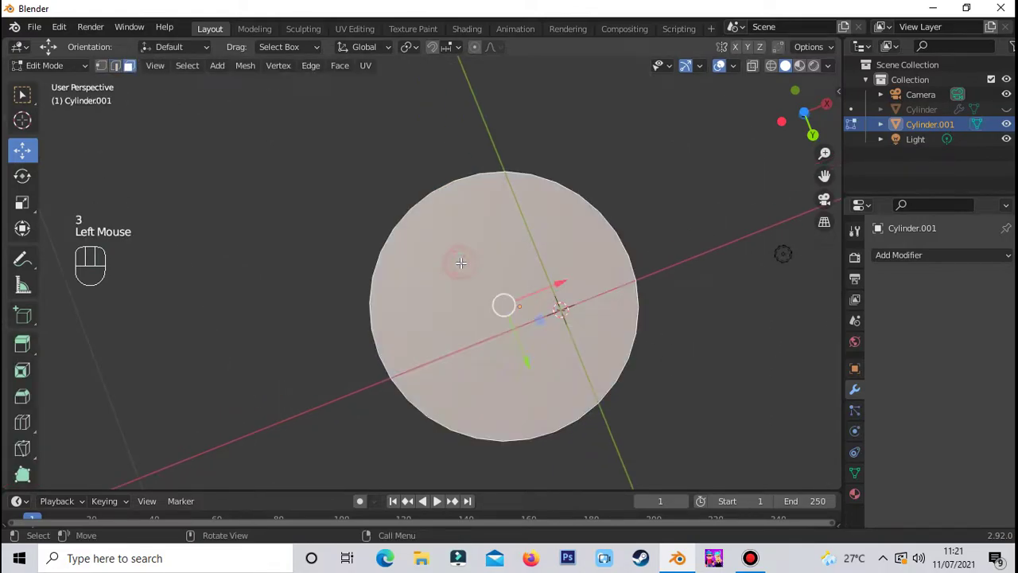
scroll(698, 338, up, 1)
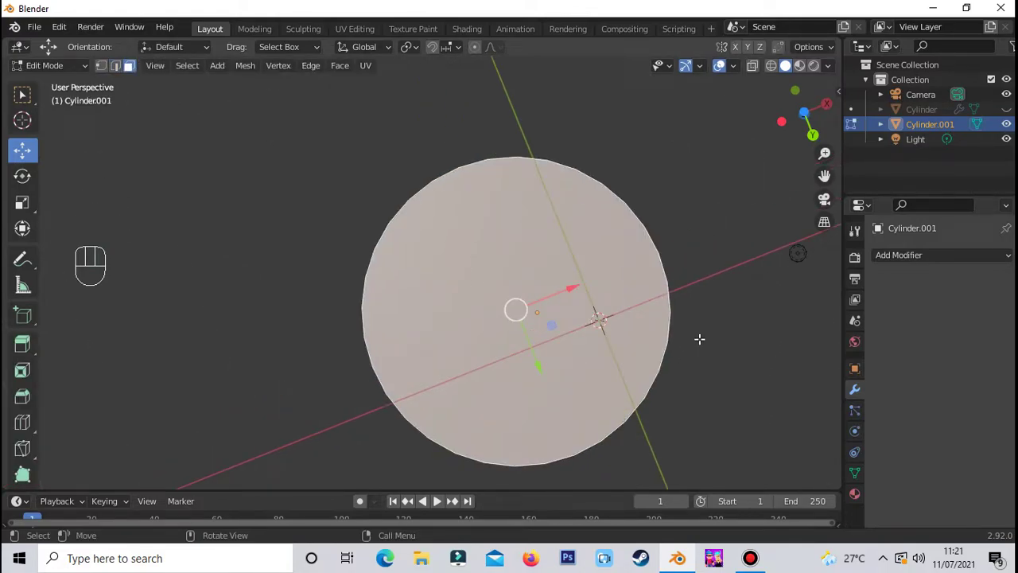
key(i)
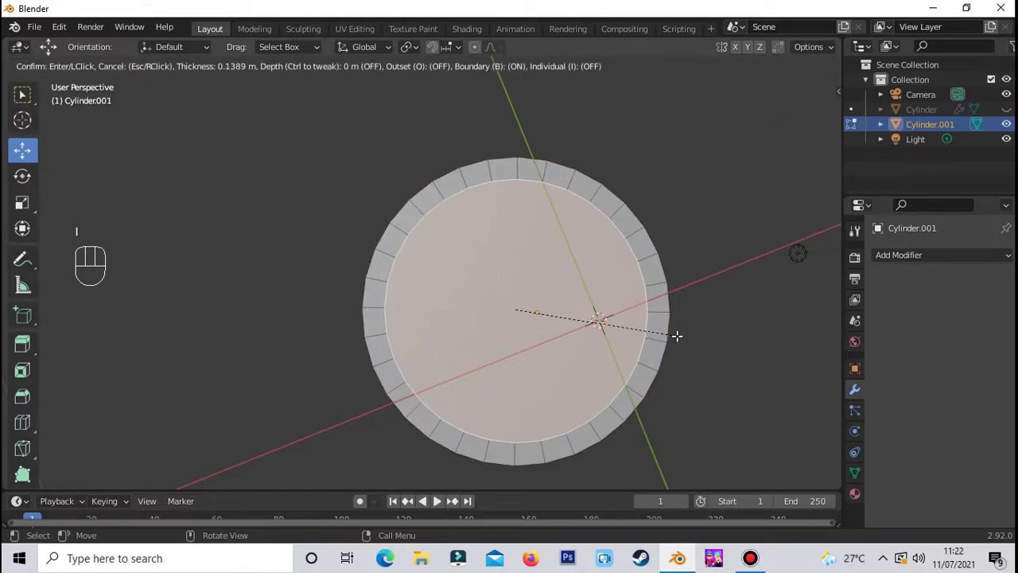
click(677, 336)
key(i)
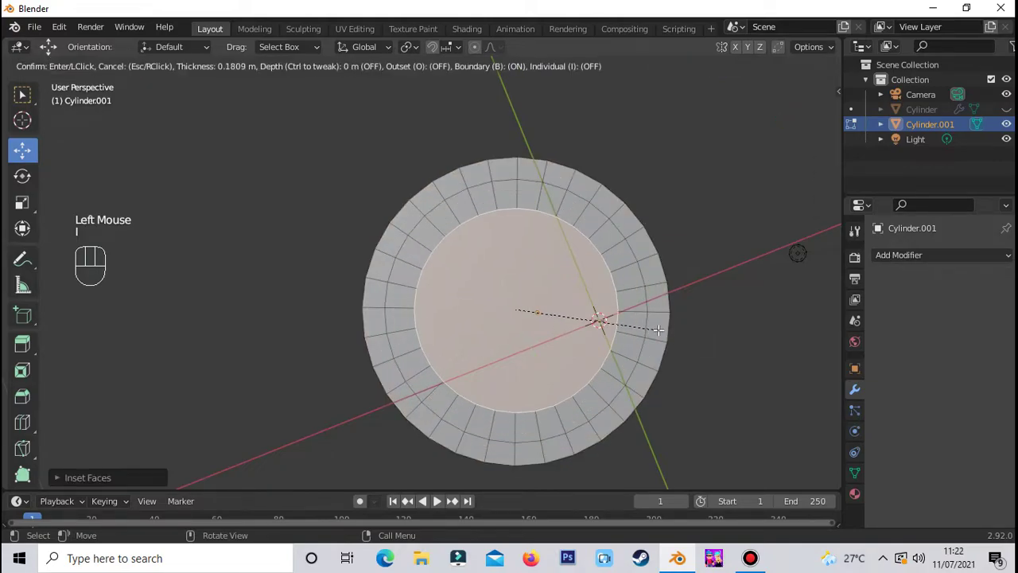
click(671, 342)
Extrude the inner face of the lid's underside slightly to form a shallow step
middle_drag(670, 342, 665, 243)
scroll(756, 268, down, 2)
scroll(682, 359, down, 1)
scroll(682, 359, up, 2)
scroll(668, 262, up, 3)
key(e)
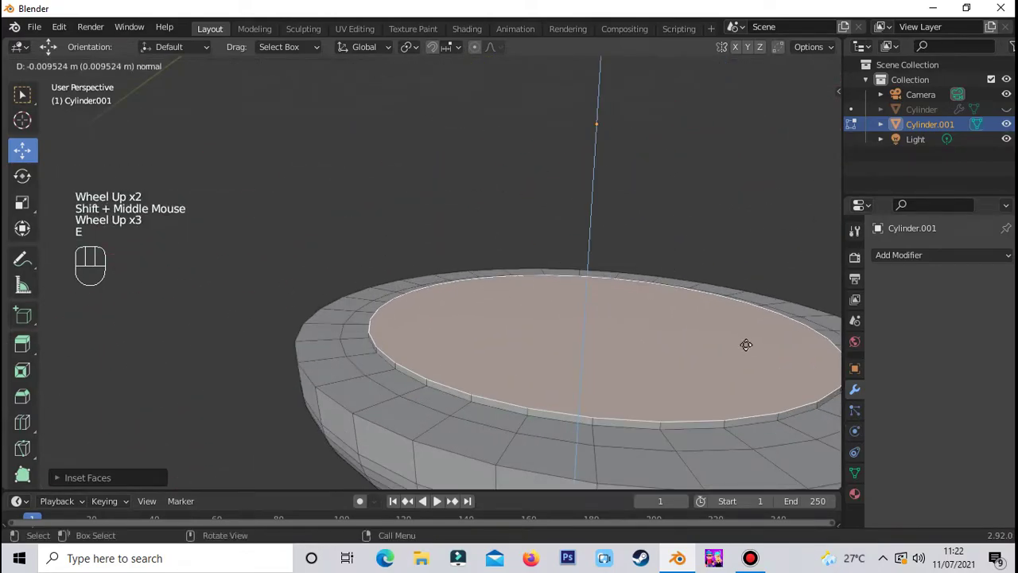
click(745, 342)
Inset the extruded face on the lid's underside to leave a narrow rim around it
scroll(745, 342, down, 1)
middle_drag(745, 342, 794, 378)
key(i)
click(799, 377)
drag(531, 387, 531, 386)
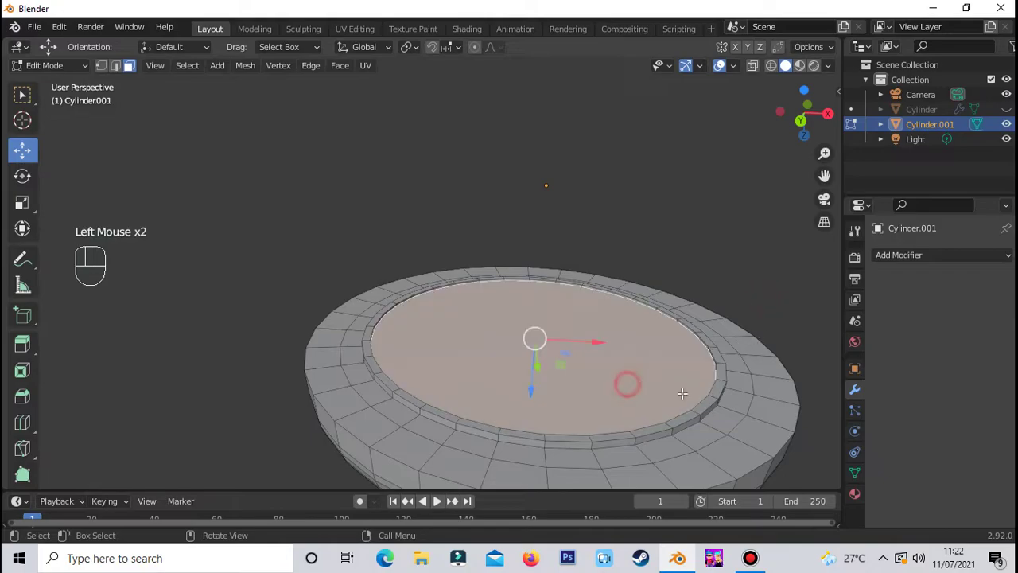
key(i)
click(591, 353)
scroll(642, 369, up, 3)
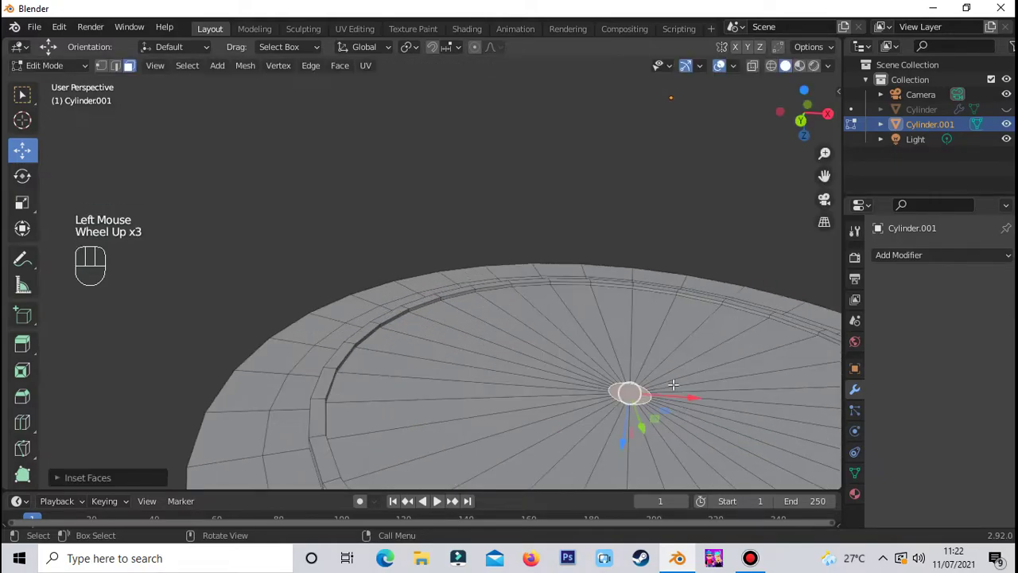
key(ctrl+z)
key(i)
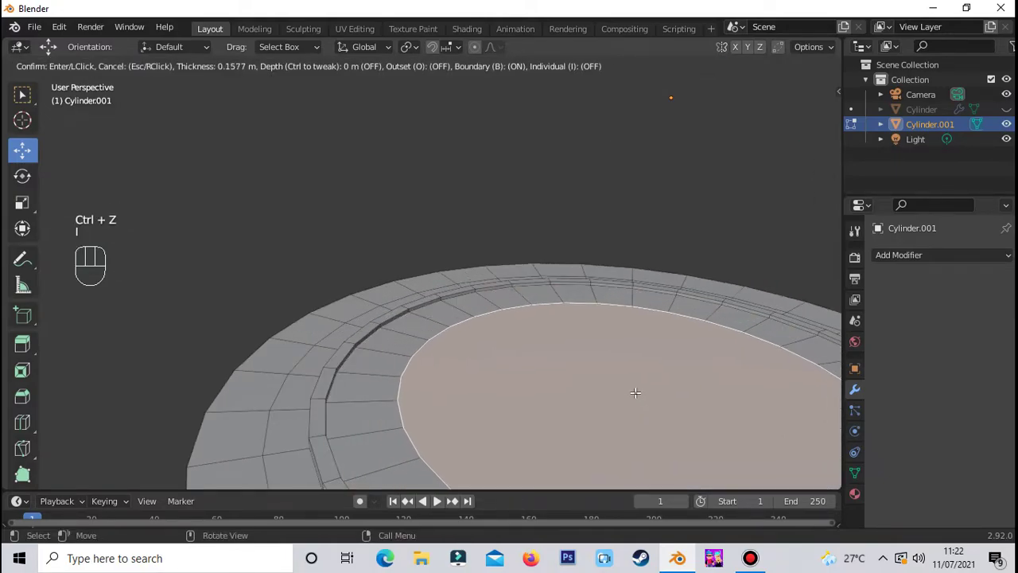
right_click(655, 390)
scroll(716, 402, down, 2)
middle_drag(730, 429, 736, 416)
scroll(736, 416, down, 1)
key(ctrl+z)
scroll(715, 398, up, 1)
click(666, 361)
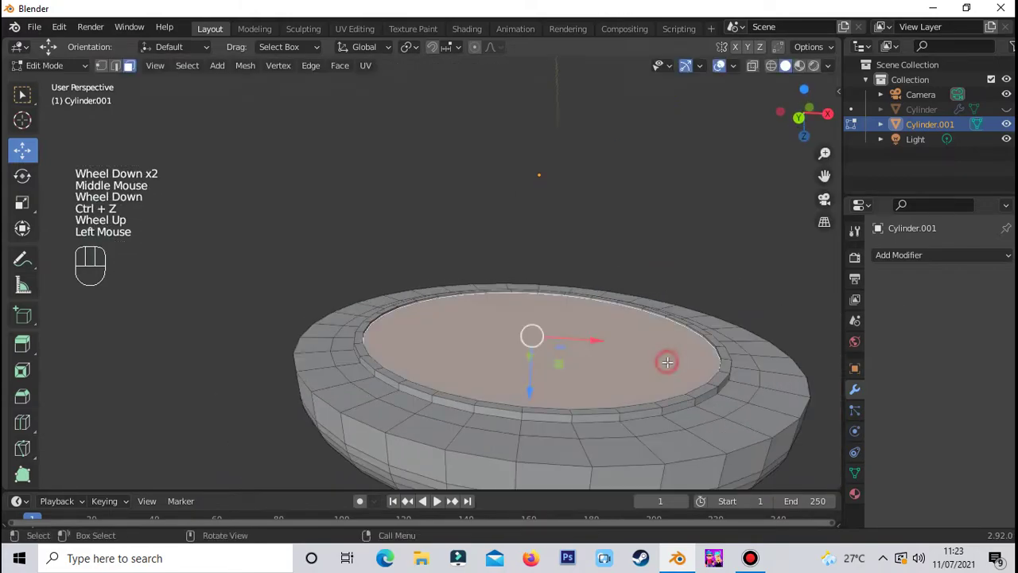
Inset the large flat face on the lid's underside down to a tiny disc at its centre
middle_drag(668, 363, 699, 411)
scroll(708, 415, up, 2)
key(i)
click(643, 383)
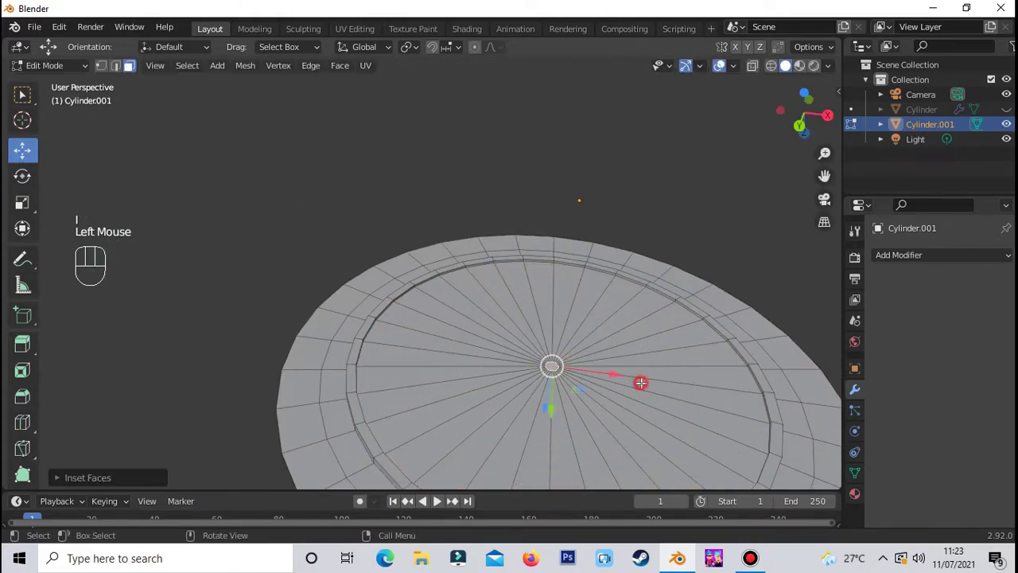
Extrude the tiny central disc outward into a short peg and bevel its end with 5 segments
scroll(641, 382, up, 2)
middle_drag(641, 383, 621, 337)
key(e)
click(648, 386)
mouse_move(601, 447)
mouse_down()
mouse_move(607, 420)
mouse_move(607, 436)
mouse_up()
key(ctrl+b)
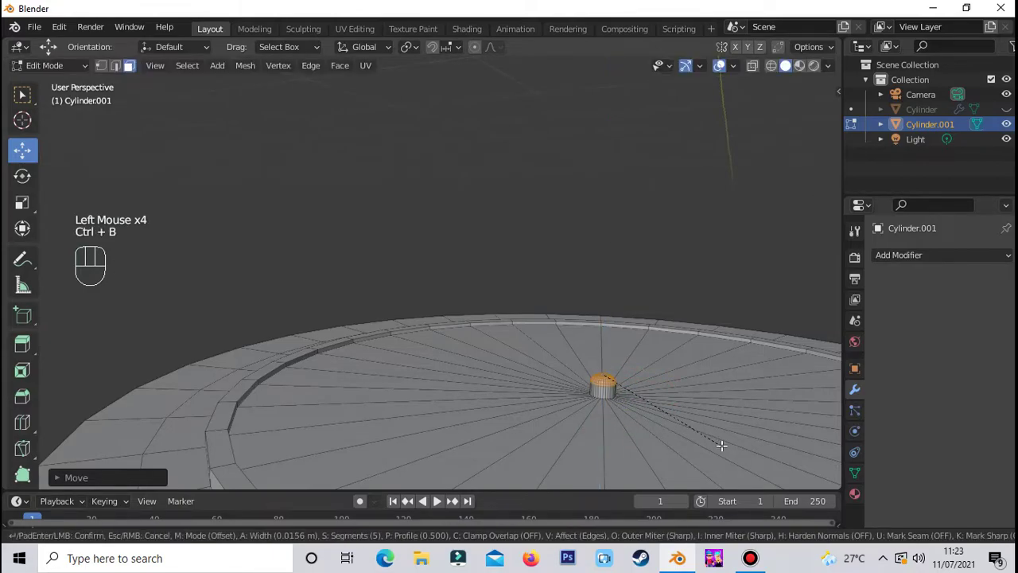
click(721, 444)
click(686, 360)
Extrude the flat ring of faces around the raised rim on the lid's underside and sink it slightly into a groove
scroll(687, 360, down, 2)
middle_drag(687, 360, 652, 441)
click(677, 151)
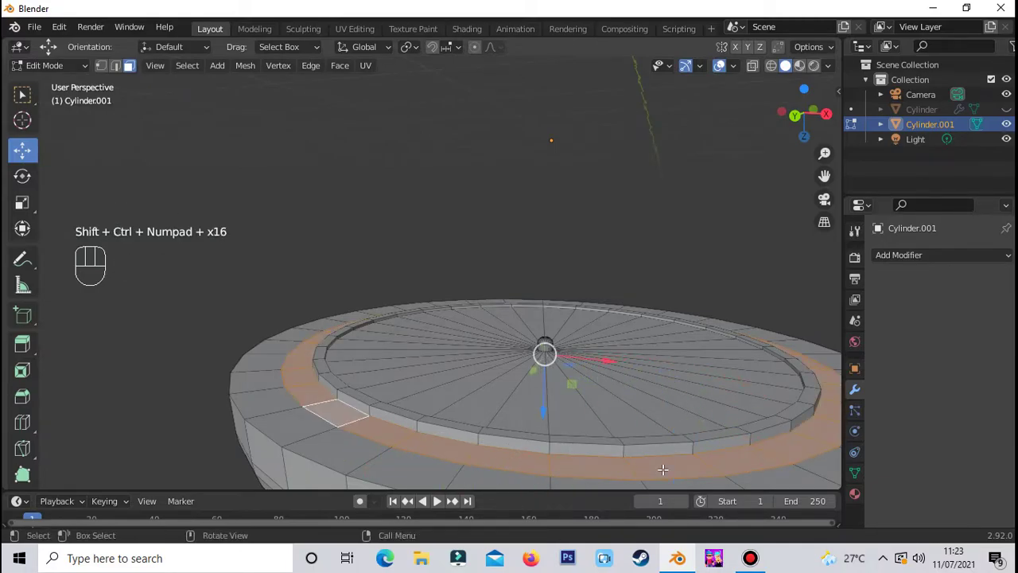
key(e)
key(Return)
drag(543, 407, 543, 400)
click(661, 218)
scroll(661, 218, down, 1)
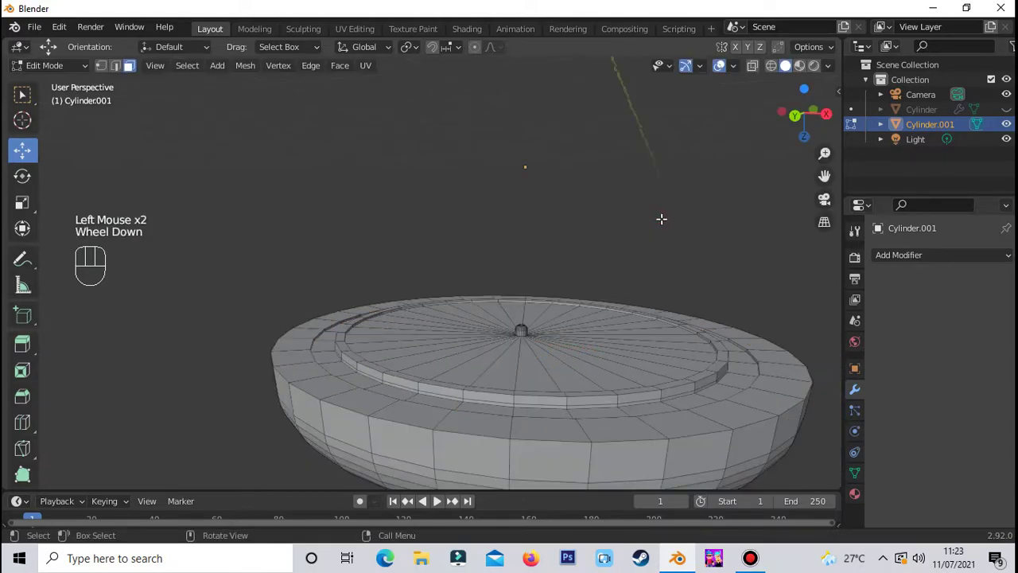
scroll(497, 451, up, 1)
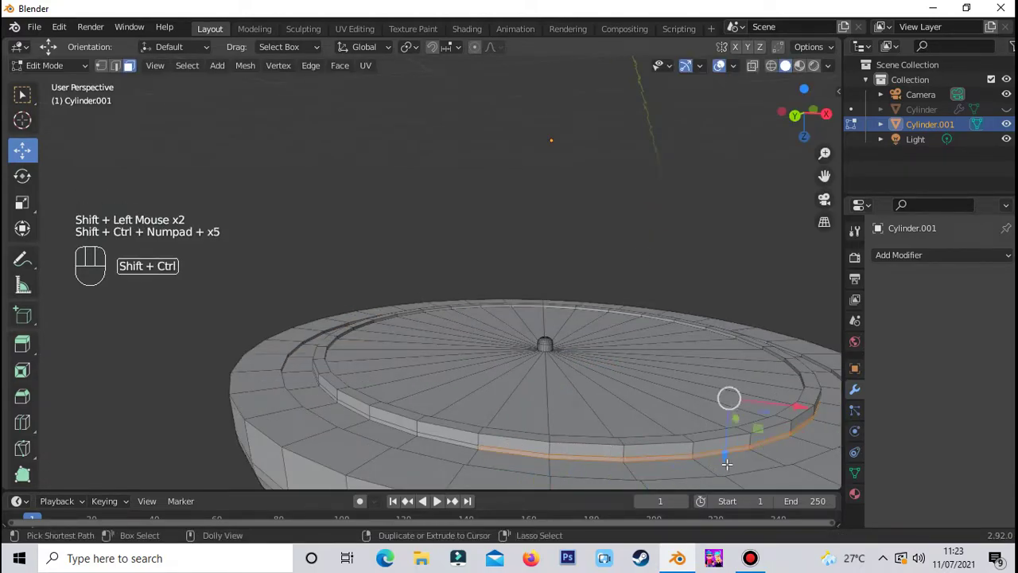
click(724, 450)
click(698, 234)
Return to Object Mode and add a Subdivision Surface modifier to the lid with 4 viewport levels
scroll(697, 234, down, 2)
middle_drag(668, 327, 456, 246)
scroll(520, 282, up, 2)
middle_drag(520, 282, 568, 176)
scroll(589, 215, down, 2)
scroll(607, 259, up, 1)
key(Tab)
scroll(607, 259, down, 1)
click(899, 254)
click(720, 513)
click(990, 321)
Reopen the lid in Edit Mode and slide a supporting loop cut into the groove floor on its underside
scroll(460, 267, up, 2)
mouse_move(459, 267)
middle_down()
mouse_move(476, 263)
mouse_move(462, 255)
middle_up()
click(422, 183)
key(Tab)
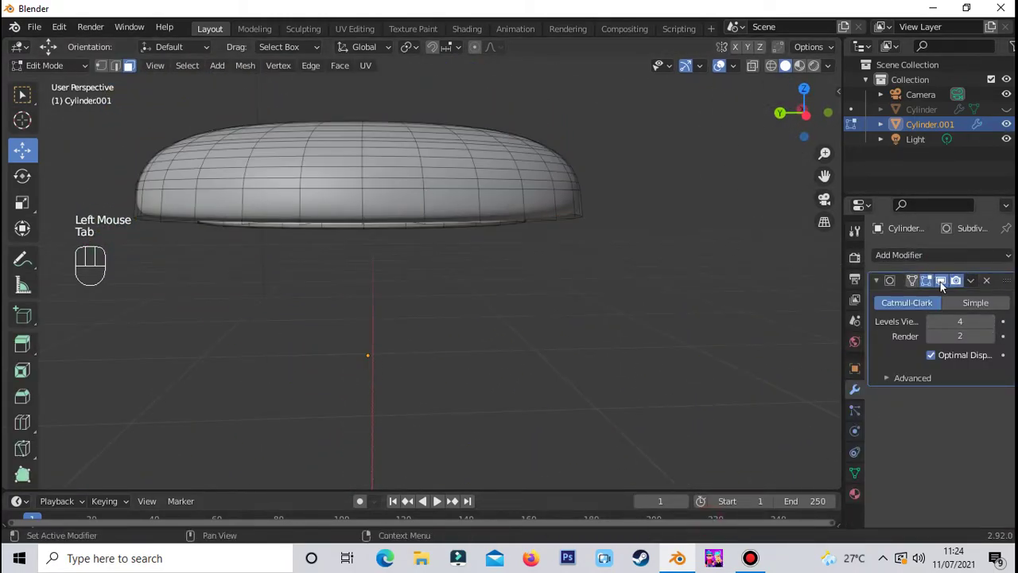
scroll(288, 196, up, 1)
shift+middle_drag(309, 252, 401, 236)
scroll(400, 237, up, 1)
drag(422, 237, 419, 294)
click(339, 241)
click(345, 302)
middle_drag(345, 302, 248, 428)
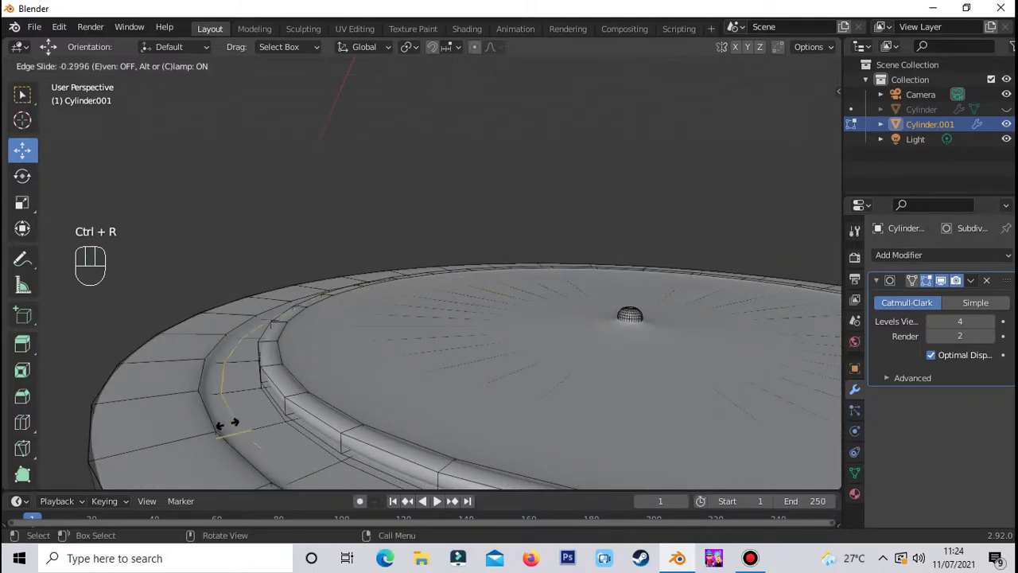
click(246, 424)
click(250, 416)
scroll(581, 455, down, 3)
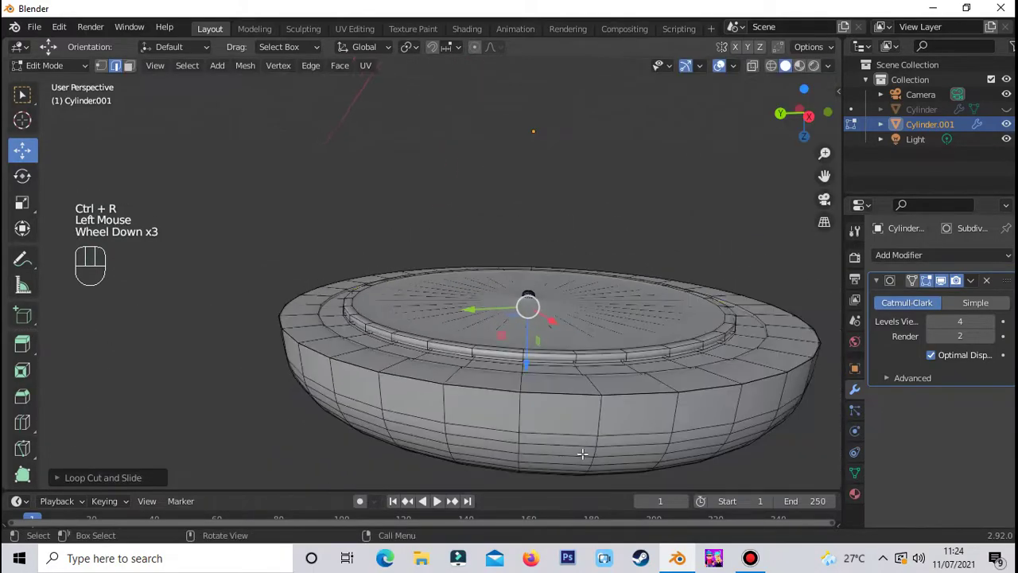
Add two supporting loop cuts around the outer rim of the lid's underside
scroll(484, 404, up, 2)
key(ctrl+r)
click(342, 418)
key(ctrl+r)
click(243, 459)
scroll(247, 219, down, 2)
Add a supporting loop cut near the base of the small central peg, and return the lid to Object Mode
middle_drag(248, 218, 477, 397)
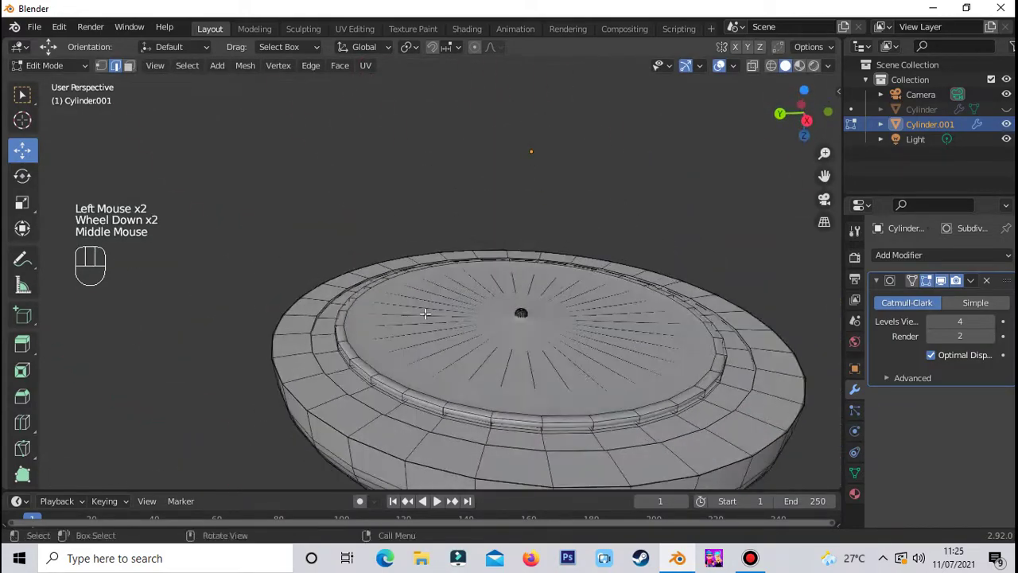
scroll(649, 409, up, 2)
scroll(649, 408, down, 1)
key(ctrl+r)
click(600, 340)
click(458, 207)
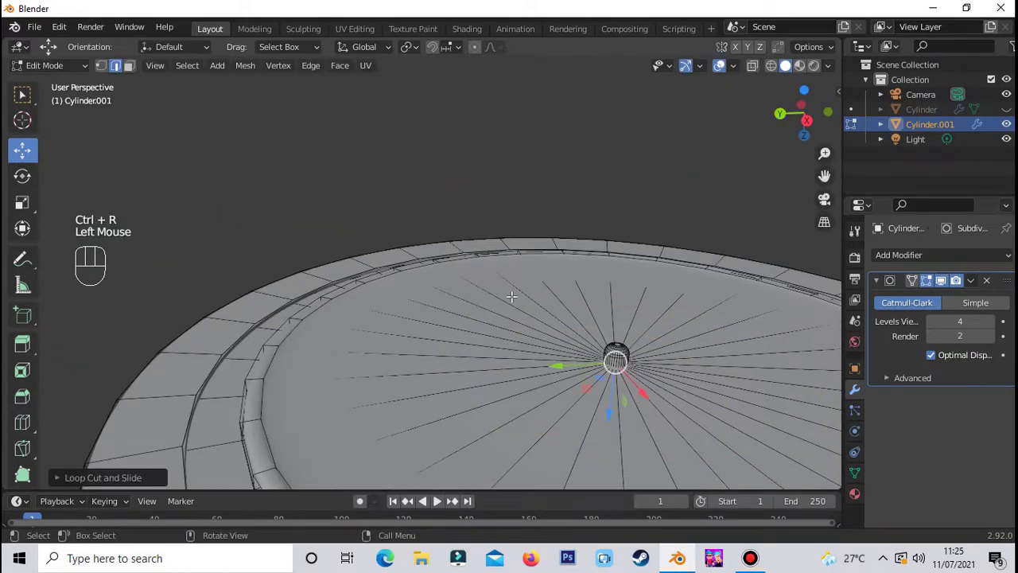
ctrl+scroll(621, 407, down, 1)
click(505, 267)
scroll(505, 267, down, 2)
middle_drag(509, 267, 521, 358)
key(Tab)
Inspect the smoothed lid from above, below and the side
click(664, 163)
scroll(664, 163, down, 1)
middle_drag(664, 163, 532, 159)
scroll(506, 272, up, 5)
scroll(505, 272, down, 4)
middle_drag(506, 272, 279, 311)
scroll(279, 311, up, 2)
scroll(828, 342, up, 2)
scroll(828, 342, down, 3)
middle_drag(828, 342, 670, 263)
scroll(669, 263, down, 2)
Show the container body again, open it in Edit Mode, and add a horizontal loop cut just below its top edge
click(1007, 110)
scroll(660, 223, up, 1)
middle_drag(660, 222, 656, 189)
key(KP_1)
scroll(651, 219, down, 2)
scroll(645, 241, up, 1)
scroll(645, 241, down, 1)
middle_drag(645, 241, 641, 250)
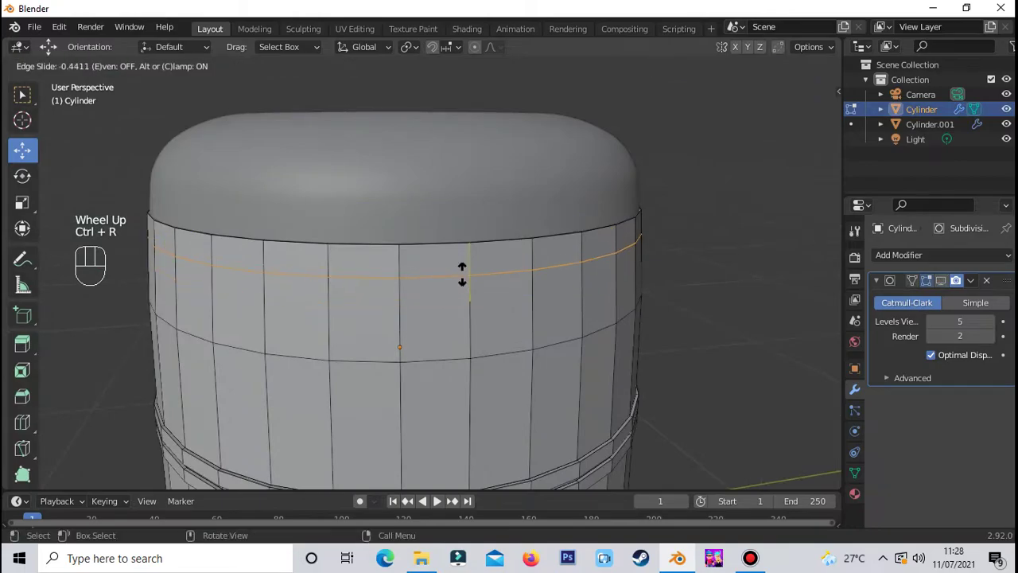
click(462, 274)
click(631, 225)
scroll(632, 225, down, 2)
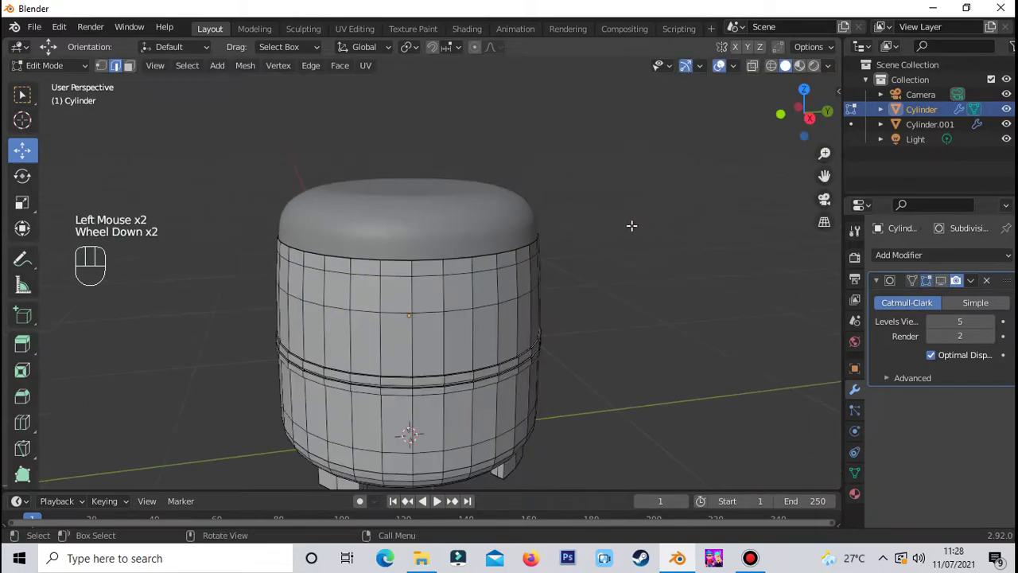
Select the narrow faces just below the container's top edge along roughly half of its circumference
key(KP_7)
middle_drag(632, 225, 523, 328)
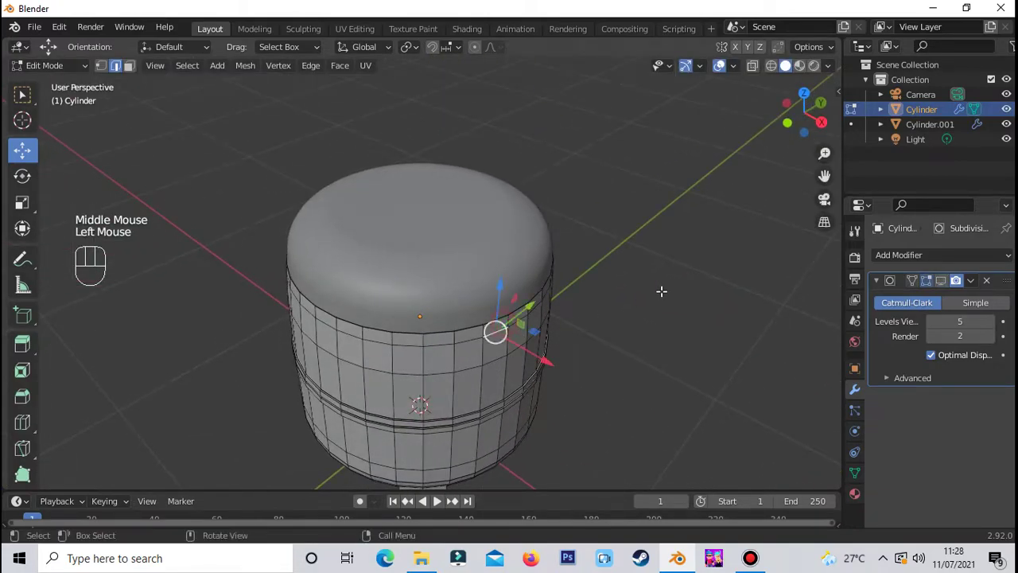
key(KP_1)
key(KP_7)
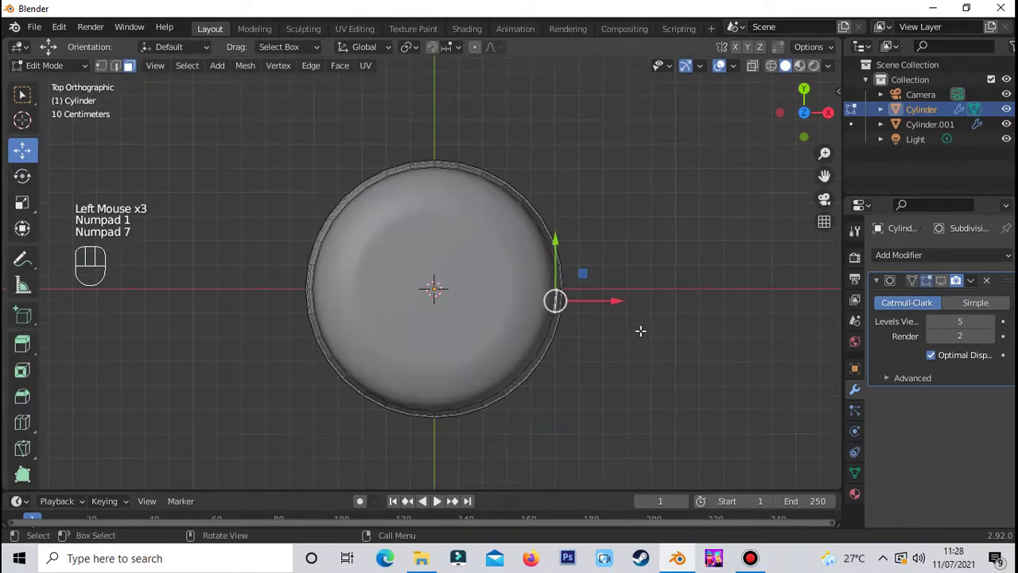
scroll(640, 277, up, 2)
middle_drag(649, 280, 389, 205)
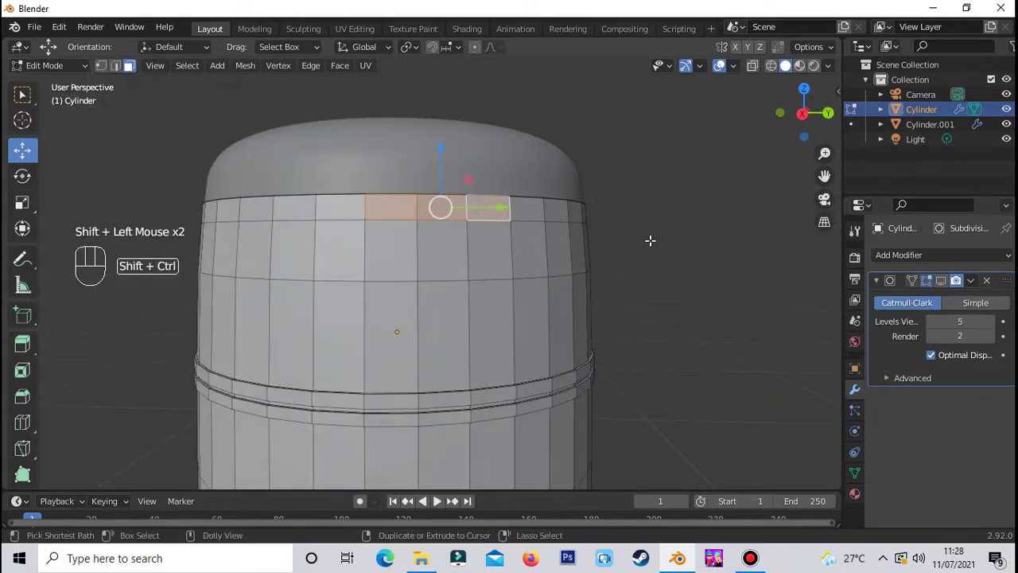
key(KP_7)
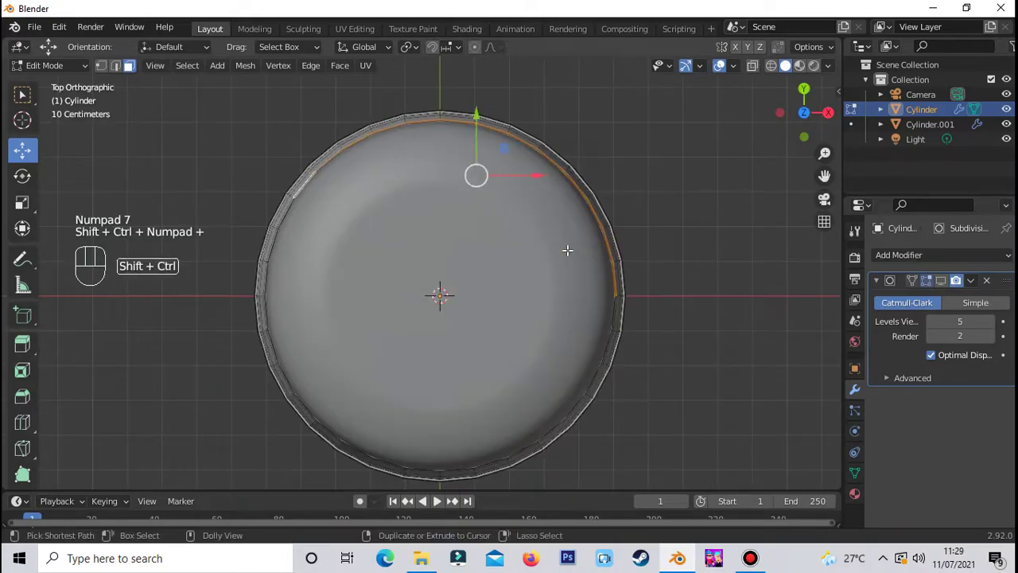
middle_drag(758, 329, 645, 273)
scroll(675, 295, down, 3)
scroll(676, 295, up, 3)
scroll(695, 301, down, 1)
middle_drag(695, 301, 691, 298)
scroll(606, 285, up, 2)
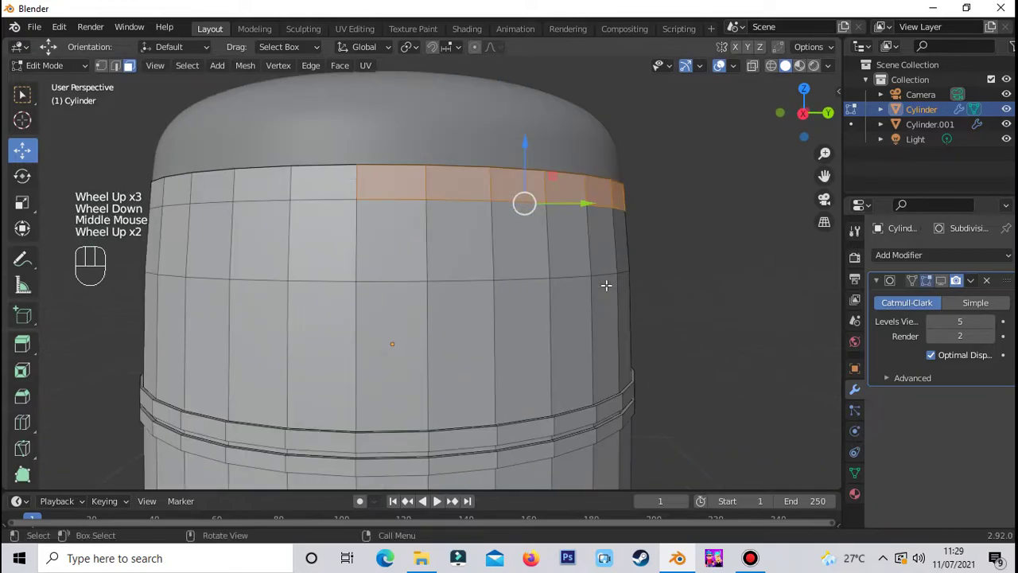
Duplicate the selected faces in place and separate the copy into its own object
key(shift+d)
right_click(720, 326)
key(p)
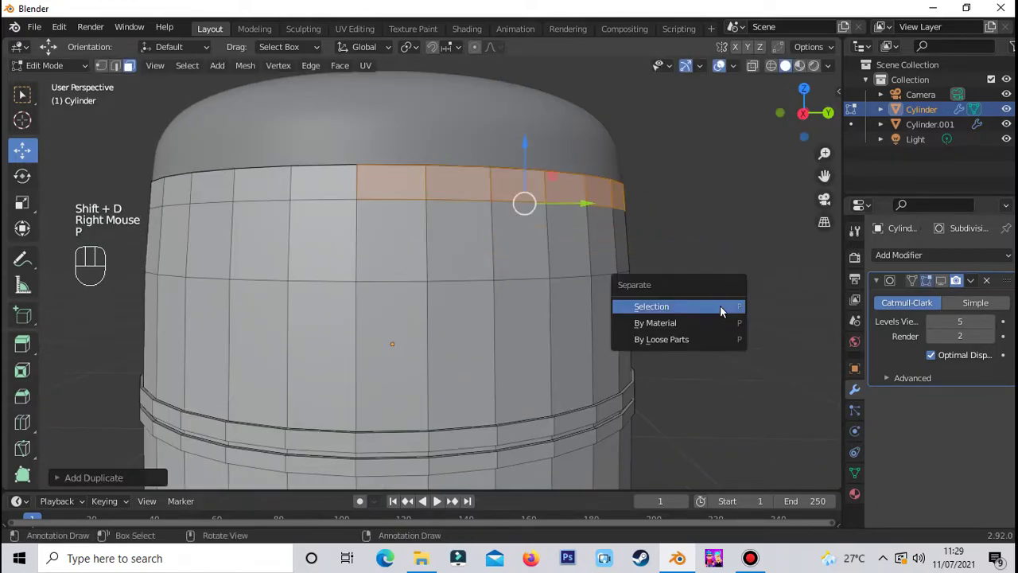
click(720, 309)
Hide the container body and the lid, and open the separated curved band in Edit Mode
click(1006, 111)
click(1006, 124)
scroll(736, 330, down, 2)
middle_drag(723, 334, 737, 330)
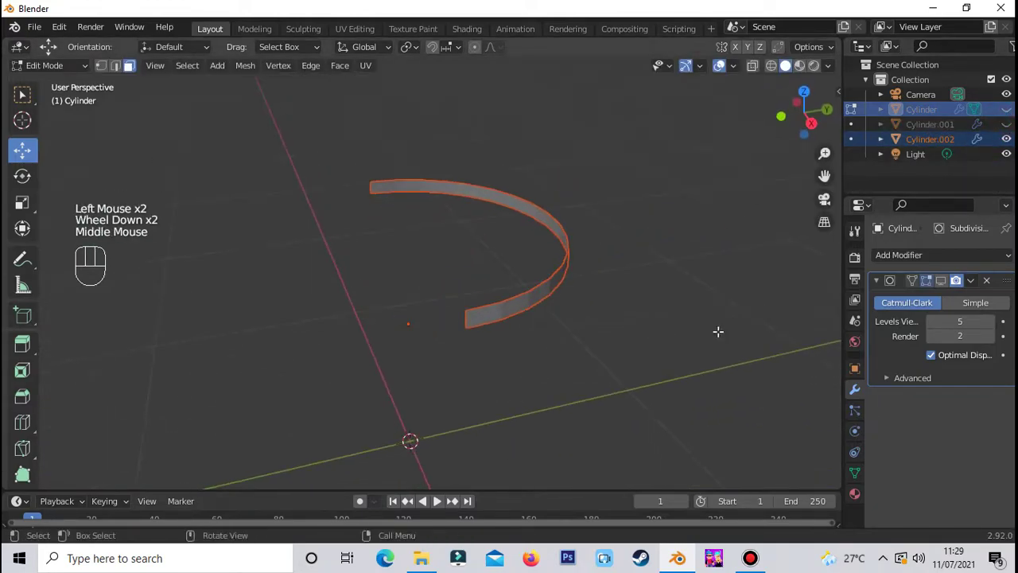
scroll(736, 330, up, 3)
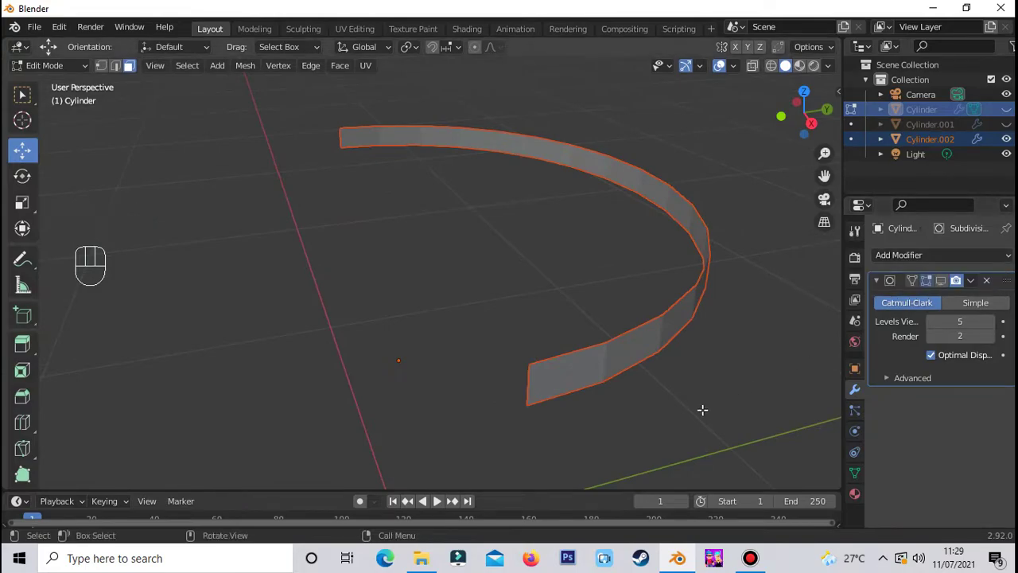
key(Tab)
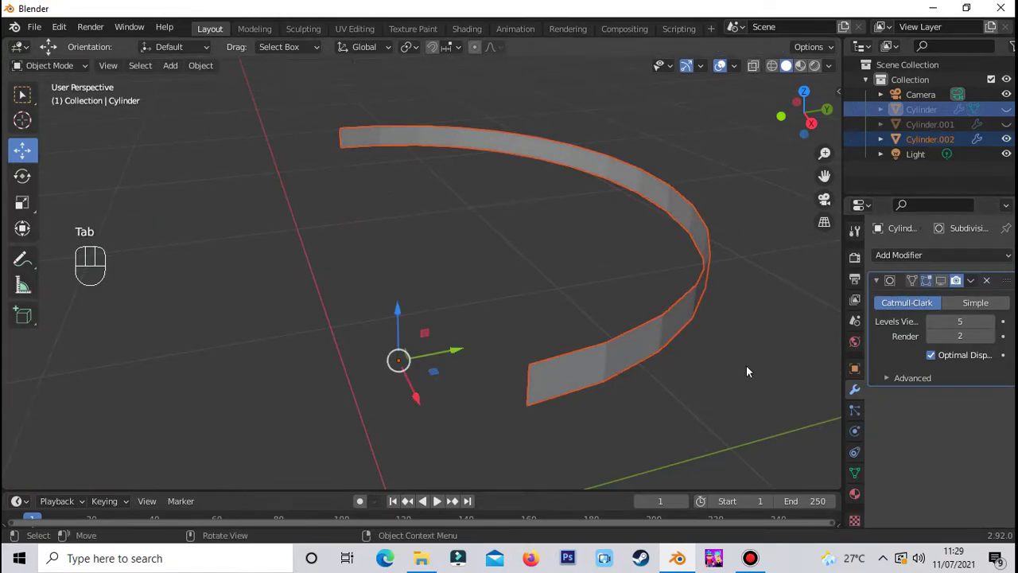
key(Tab)
click(617, 421)
key(Tab)
key(Tab)
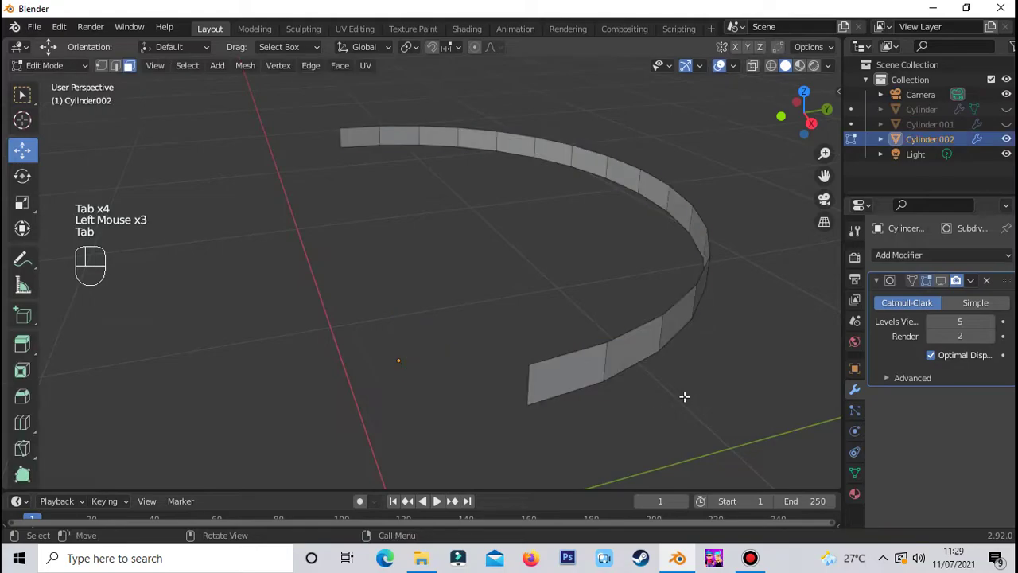
key(Tab)
key(Tab)
middle_drag(688, 393, 677, 403)
key(s)
key(z)
right_click(674, 342)
Add a Solidify modifier to the curved band and set its thickness to 0.05 m
scroll(691, 352, up, 1)
scroll(690, 351, down, 3)
click(989, 261)
click(778, 509)
scroll(705, 380, up, 2)
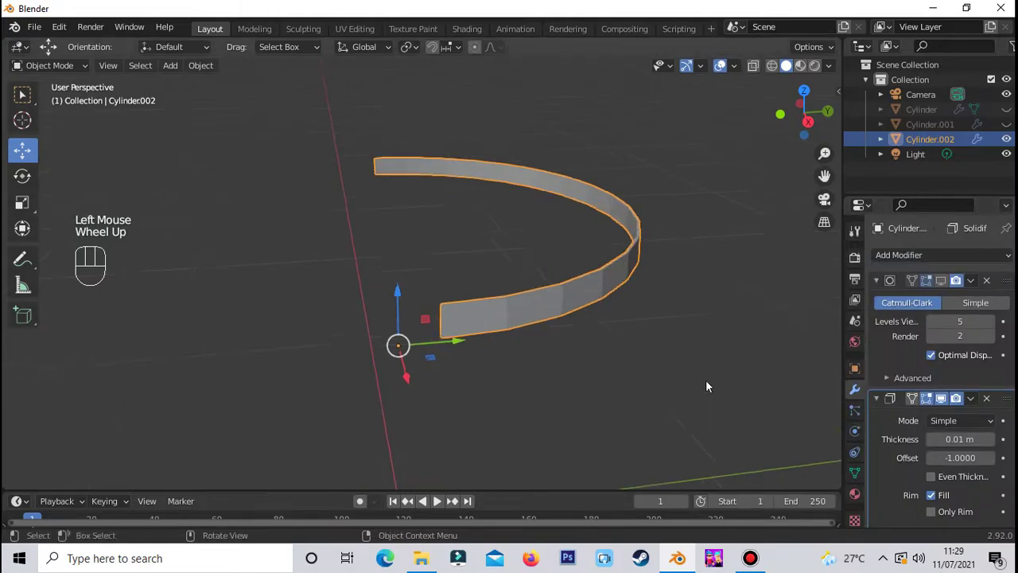
scroll(728, 368, down, 1)
middle_drag(728, 371, 789, 407)
click(990, 439)
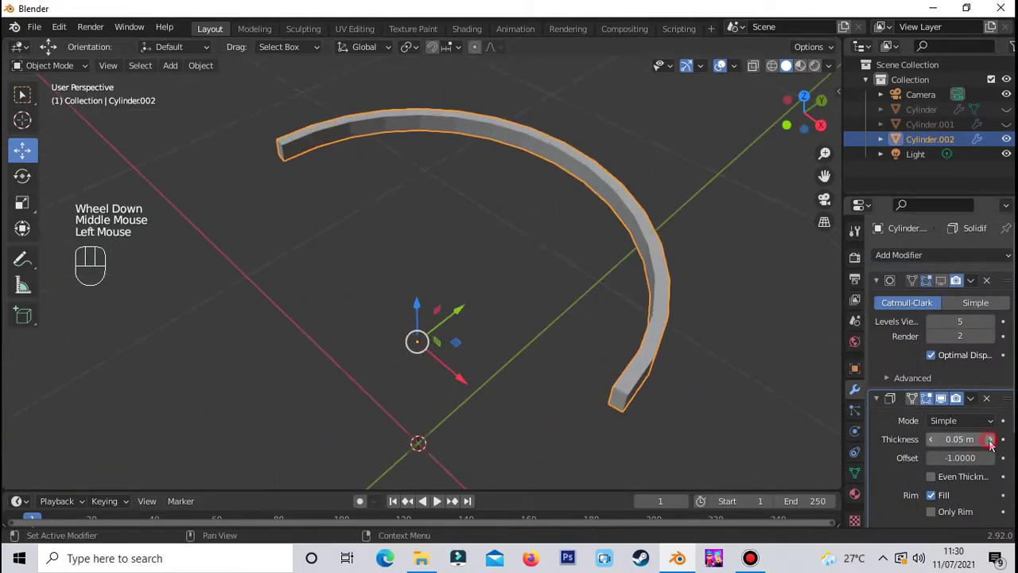
Preview the thickened band with subdivision smoothing, and switch its viewport display off again
click(762, 397)
scroll(761, 397, up, 1)
middle_drag(780, 396, 732, 350)
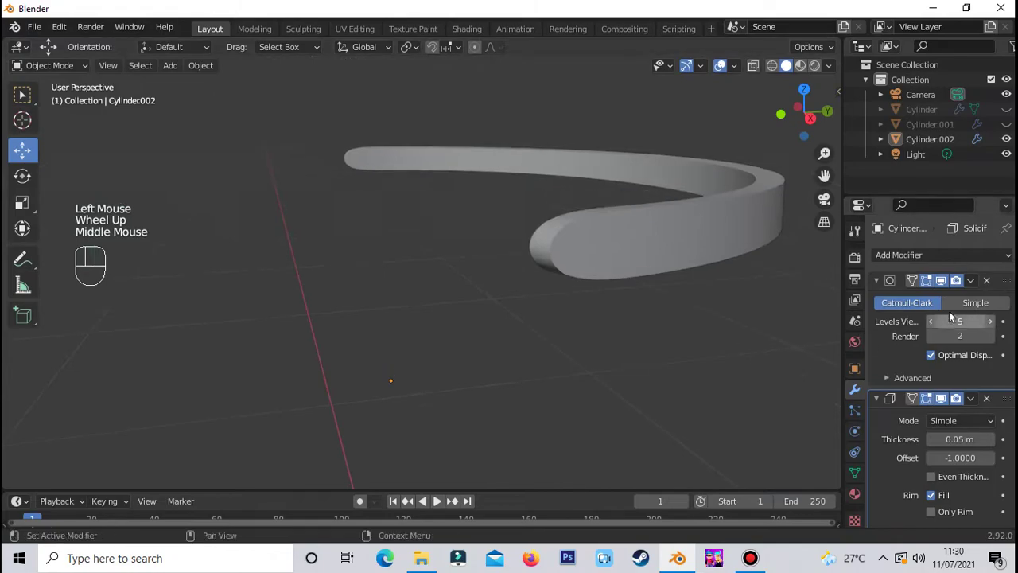
click(940, 280)
middle_drag(637, 374, 681, 385)
click(684, 379)
Apply the Solidify modifier to the curved band in Object Mode
key(Tab)
middle_drag(756, 409, 690, 399)
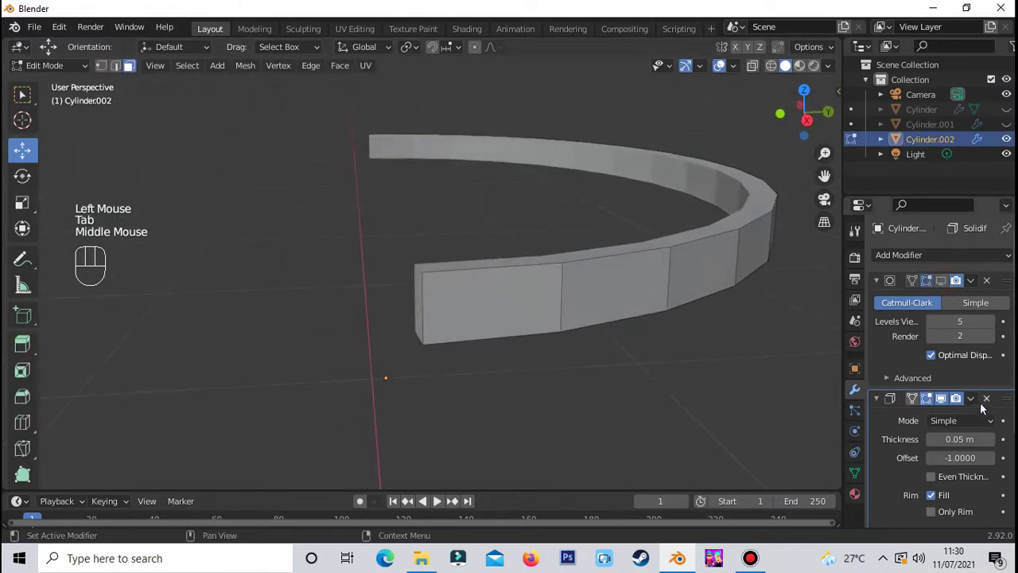
click(692, 375)
key(Tab)
click(904, 415)
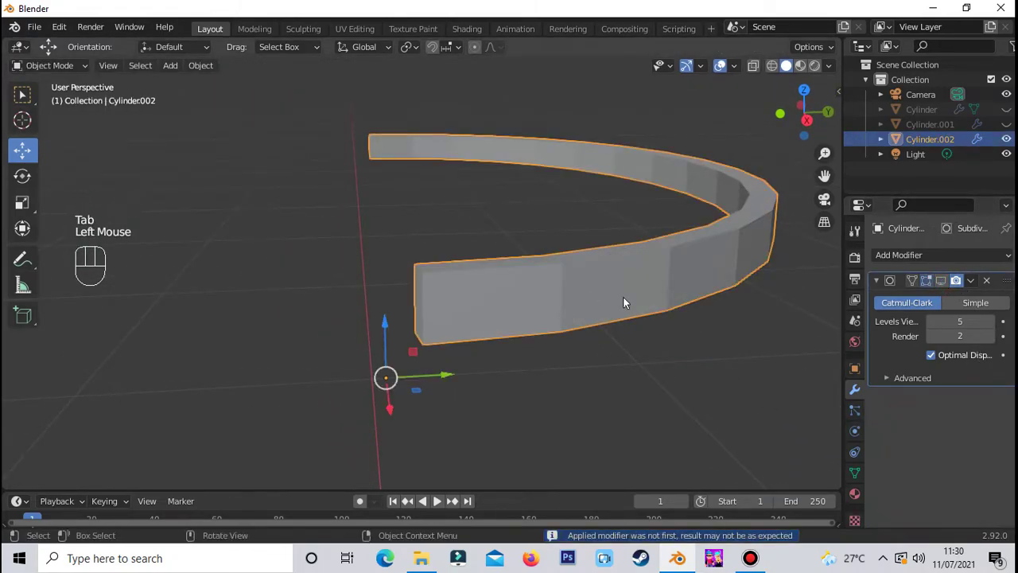
Reopen the band in Edit Mode and add a loop cut across the last segment at each end
key(Tab)
click(501, 345)
middle_drag(501, 345, 474, 315)
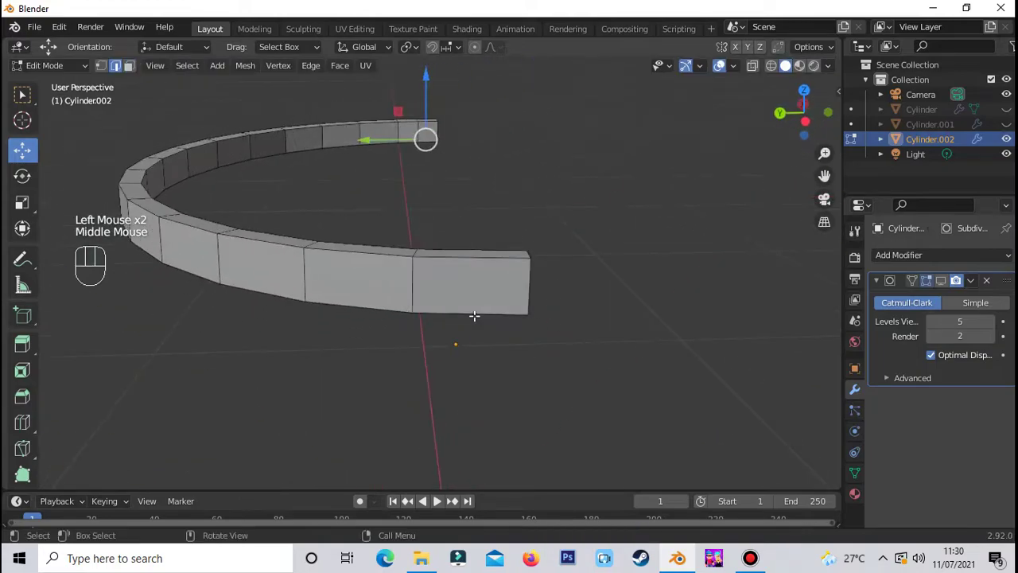
double_click(474, 316)
Extrude the inner faces of both end segments of the band inward along their normals
scroll(677, 357, down, 2)
middle_drag(677, 357, 553, 412)
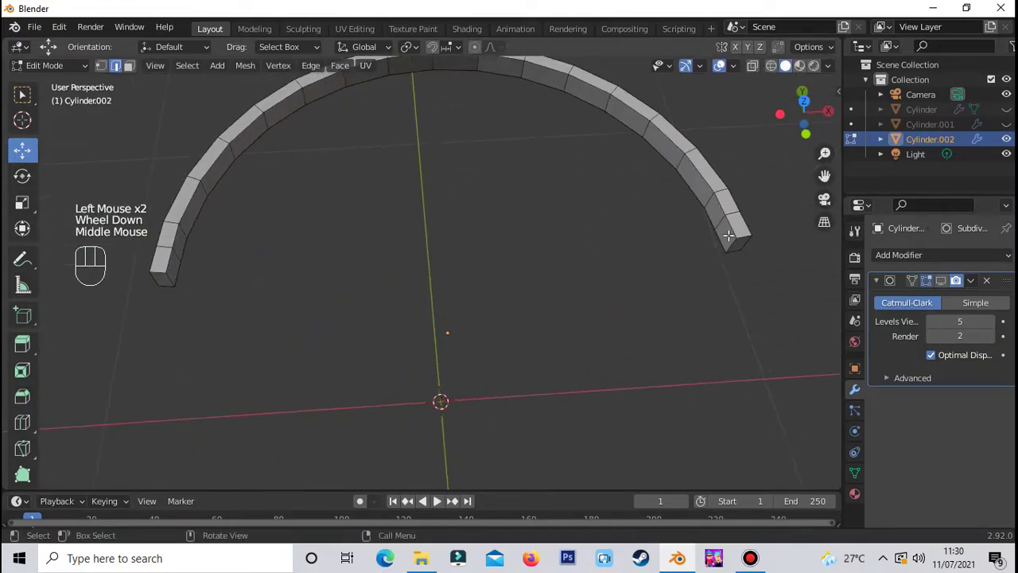
key(alt+e)
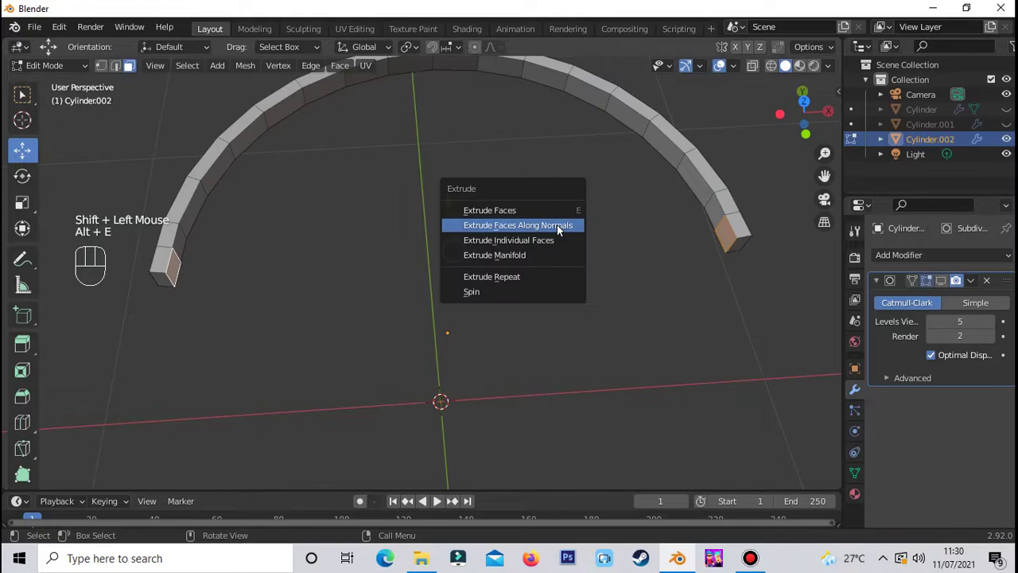
click(555, 225)
click(552, 207)
Preview the band's extruded ends with subdivision smoothing, and switch its viewport display off again
click(942, 280)
click(734, 337)
scroll(734, 338, down, 2)
middle_drag(734, 337, 434, 294)
scroll(498, 216, up, 2)
shift+scroll(499, 216, up, 1)
scroll(434, 294, up, 5)
click(911, 280)
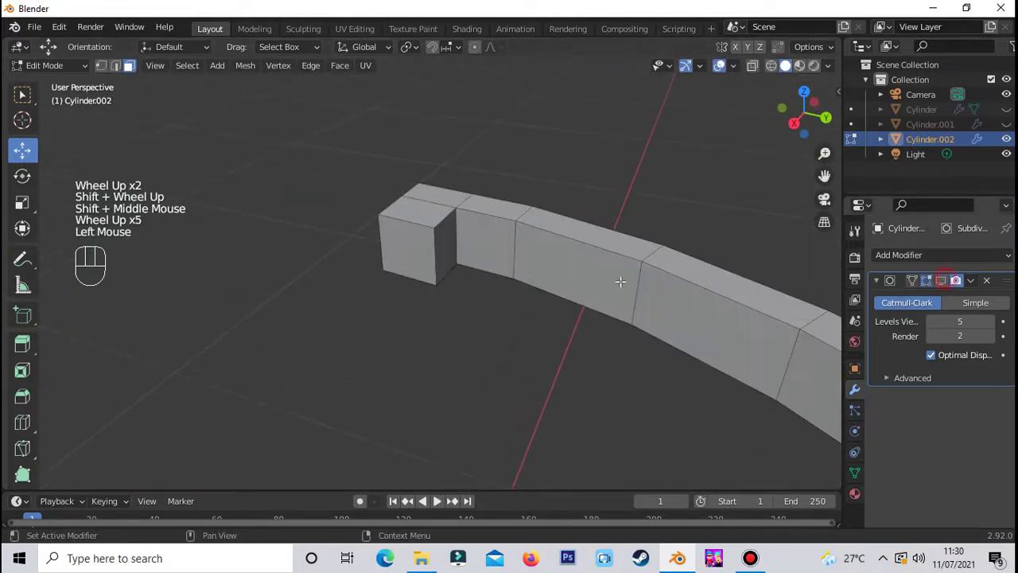
Add a loop cut beside the inward stub at each end of the band and turn on the subdivision viewport display
click(484, 280)
scroll(387, 405, down, 6)
middle_drag(386, 405, 210, 149)
scroll(212, 246, up, 4)
scroll(210, 149, up, 1)
click(304, 229)
click(602, 238)
click(942, 280)
scroll(486, 305, down, 2)
middle_drag(486, 305, 334, 257)
scroll(462, 360, down, 3)
scroll(463, 360, down, 1)
scroll(504, 398, up, 2)
scroll(504, 398, down, 3)
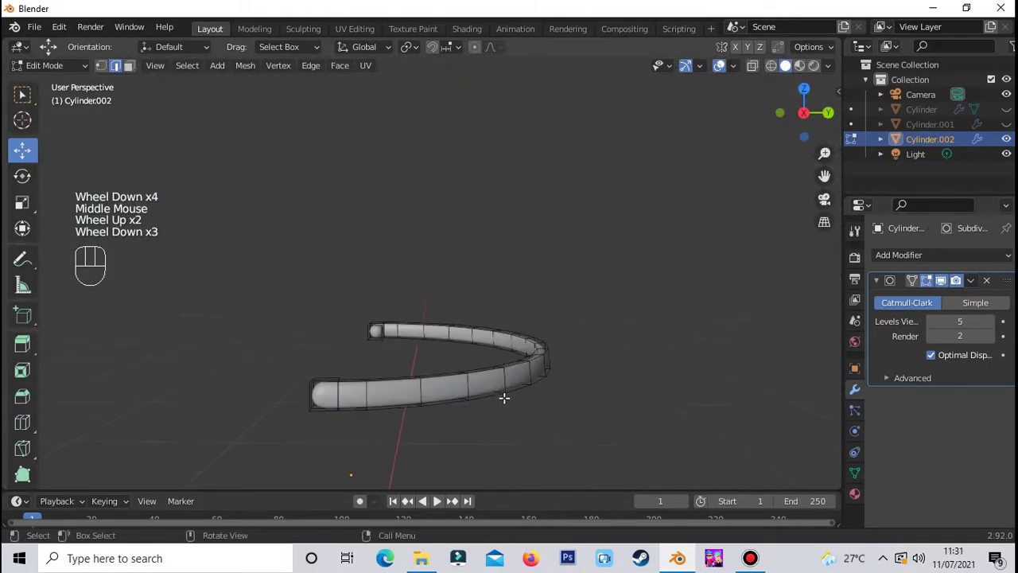
Add lengthwise loop cuts close to the upper and lower edges of the band to sharpen its profile
middle_drag(504, 398, 438, 355)
scroll(444, 443, up, 1)
scroll(444, 443, down, 1)
key(ctrl+r)
click(396, 398)
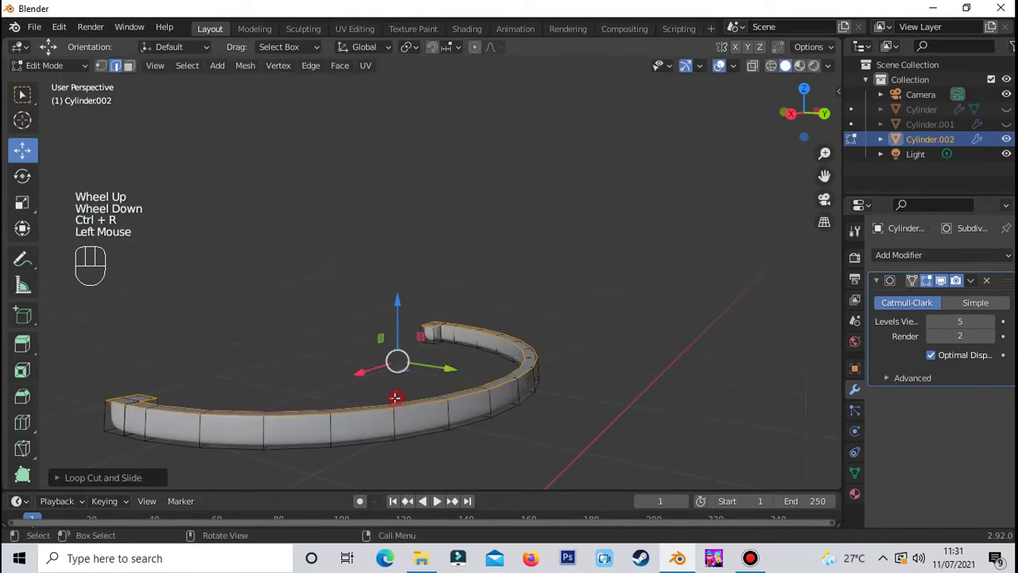
key(ctrl+r)
click(398, 426)
click(392, 450)
Return to Object Mode and unhide the lid and the container body
key(Tab)
click(581, 423)
scroll(586, 413, down, 2)
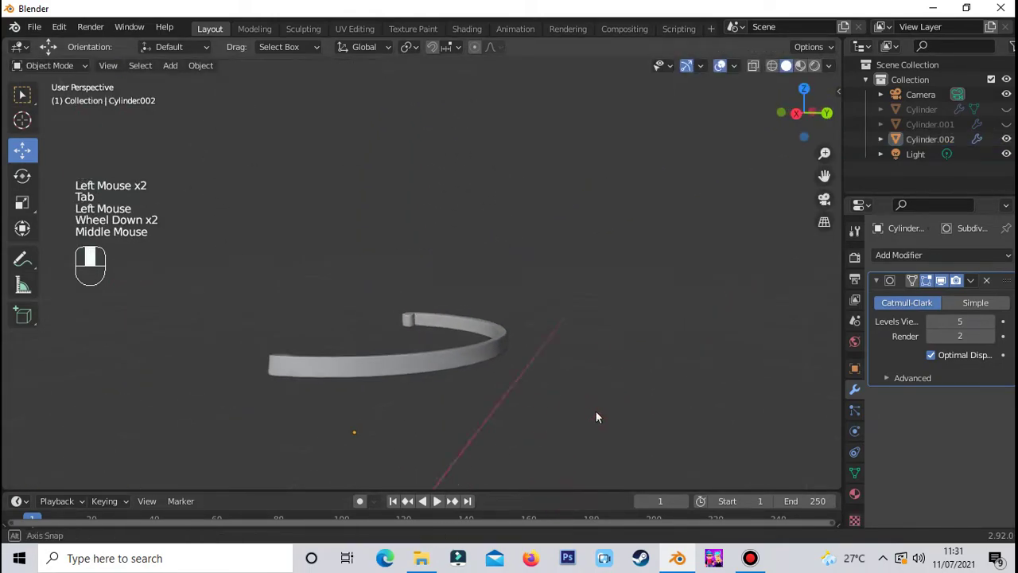
middle_drag(586, 412, 686, 429)
click(1007, 124)
click(1006, 109)
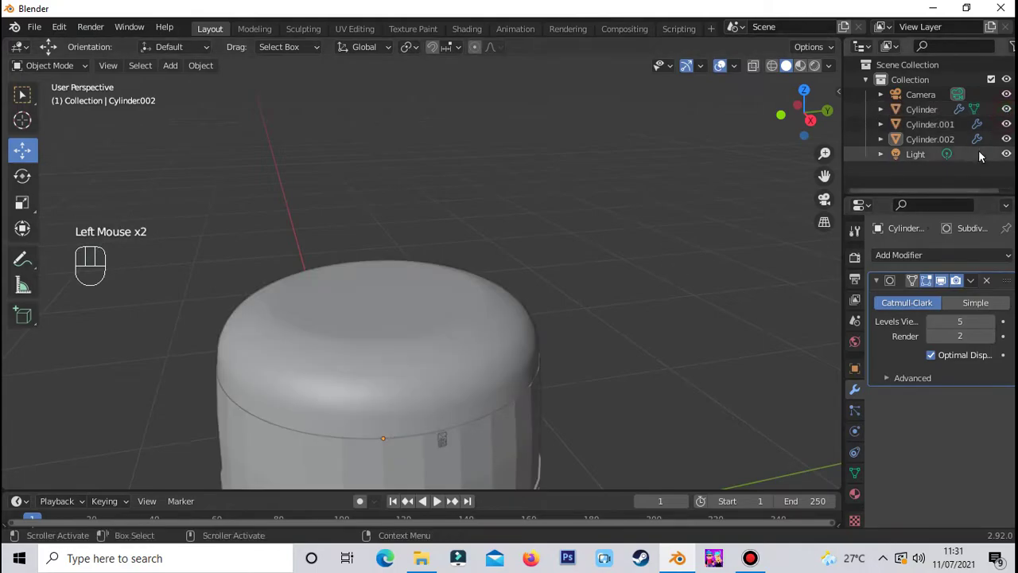
scroll(647, 298, down, 2)
middle_drag(646, 297, 600, 327)
scroll(629, 346, up, 3)
scroll(635, 350, down, 2)
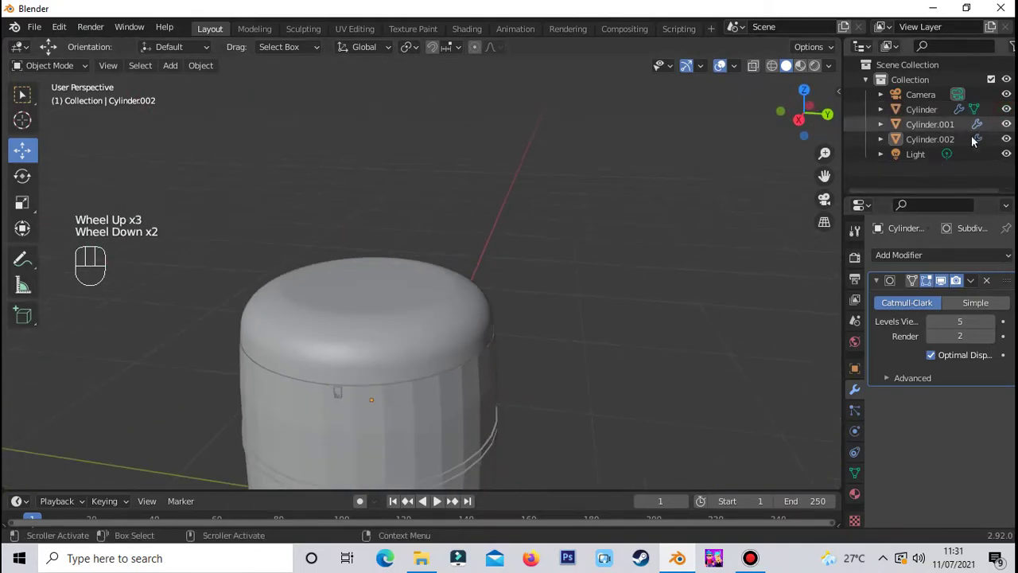
Toggle the visibility of the lid and container body to check how the band sits against them
click(1006, 124)
click(1006, 124)
click(1006, 109)
click(1006, 124)
click(1006, 110)
click(1006, 125)
Select the curved band, scale it up around the container and lower it slightly
click(930, 140)
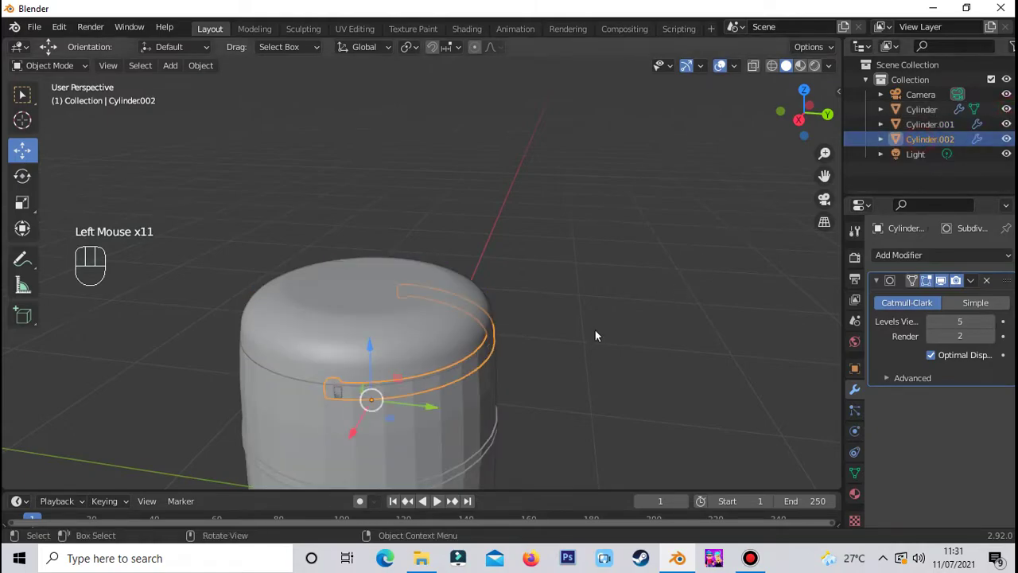
scroll(612, 383, up, 1)
key(s)
click(346, 381)
drag(359, 372, 364, 391)
Scale the band down slightly in top view so its end stubs reach into the container wall
scroll(477, 398, down, 1)
middle_drag(533, 409, 701, 109)
scroll(706, 143, up, 2)
key(KP_7)
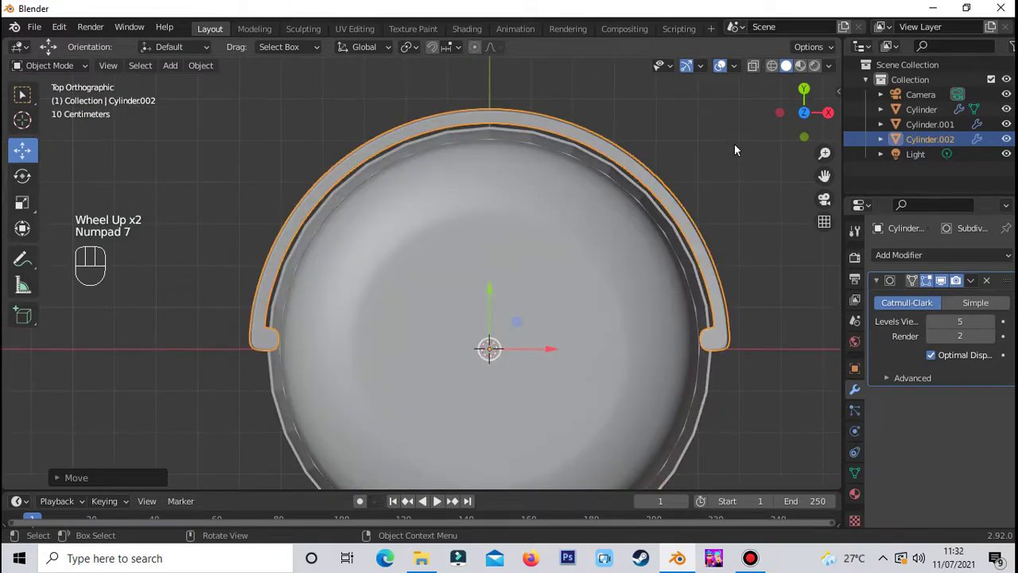
key(s)
click(756, 175)
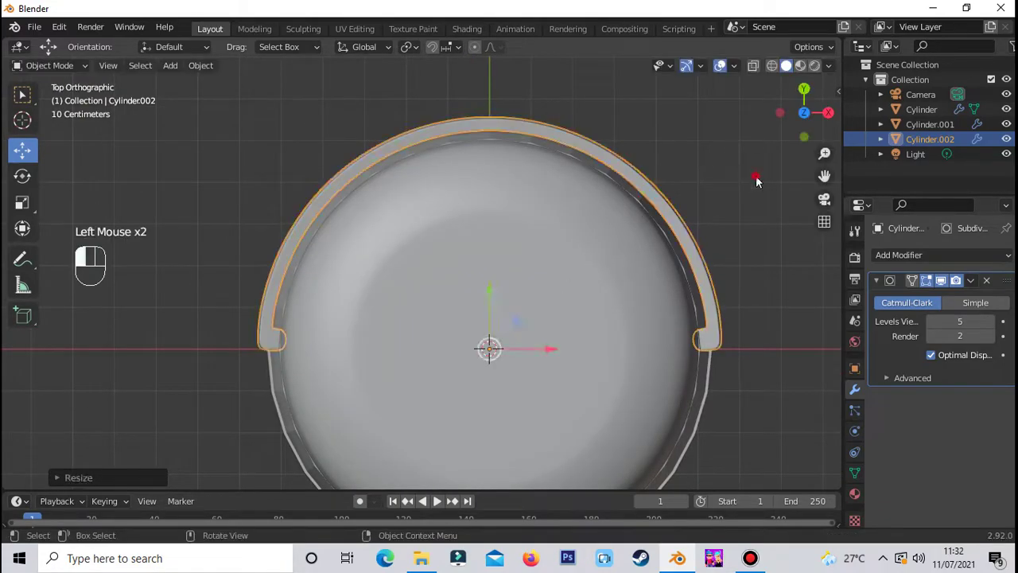
click(755, 177)
Show the container body's subdivision smoothing in the viewport and deselect the body
middle_drag(756, 177, 617, 464)
scroll(647, 388, down, 2)
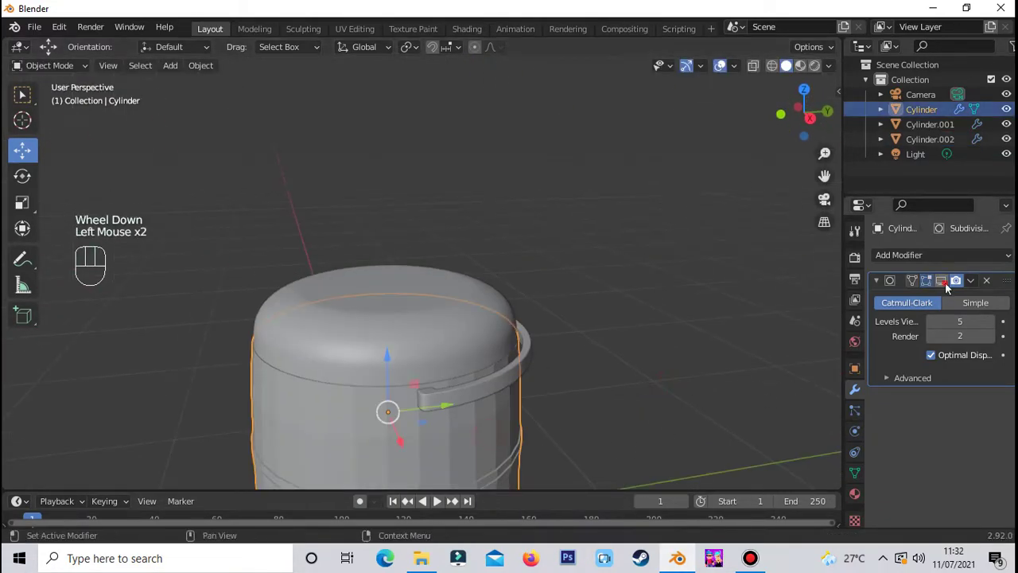
click(704, 343)
scroll(684, 382, down, 2)
middle_drag(676, 390, 620, 466)
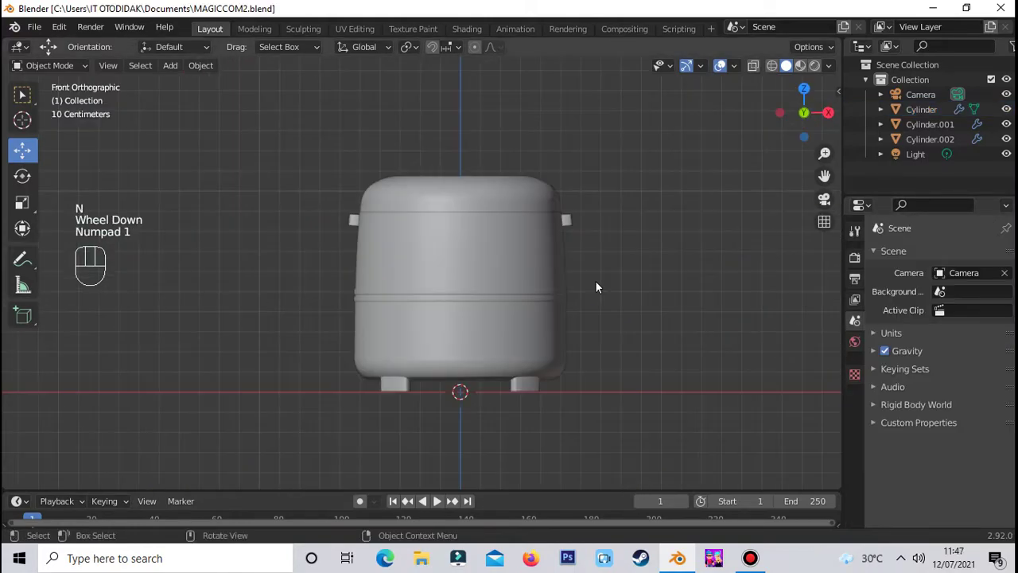
Add a mesh cylinder, raise it, flatten it along Z and scale it down into a disc
click(171, 66)
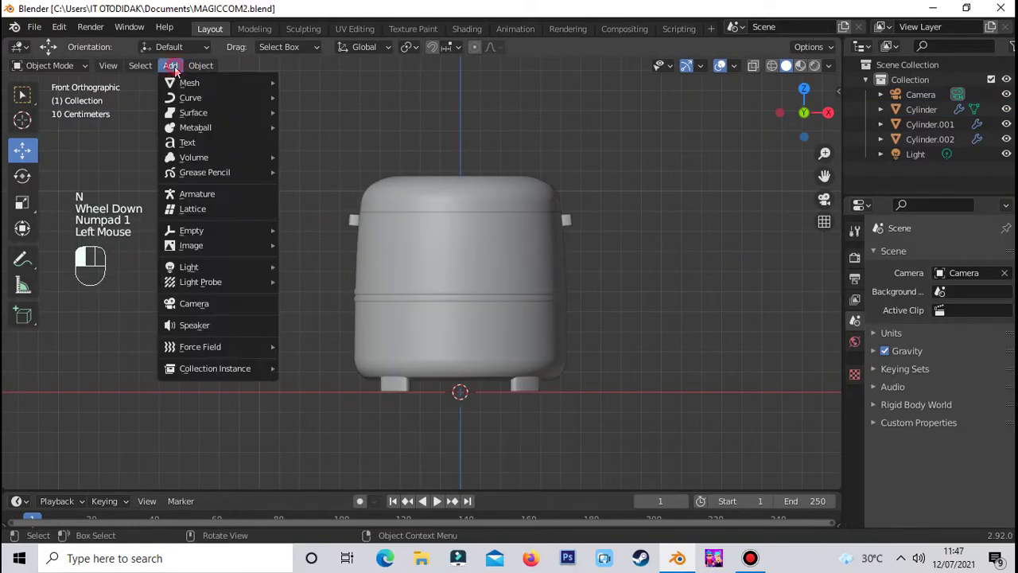
mouse_move(190, 82)
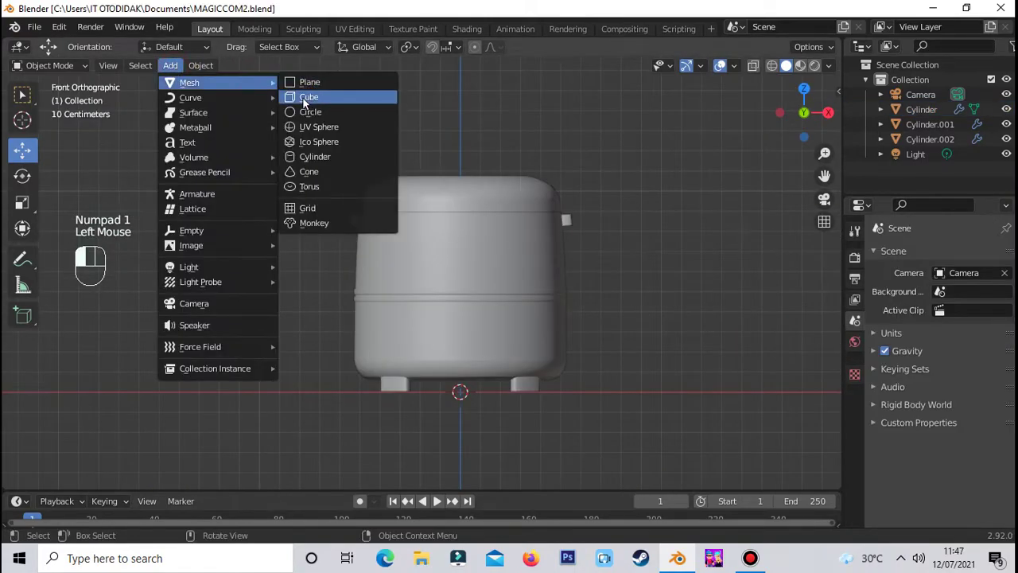
click(311, 159)
scroll(666, 373, down, 4)
middle_drag(667, 372, 697, 381)
drag(446, 248, 451, 183)
key(s)
key(z)
click(673, 246)
key(s)
click(511, 210)
Move the disc above the front part of the lid and scale it down to button size
scroll(545, 245, up, 4)
scroll(544, 242, down, 2)
drag(488, 124, 488, 92)
key(s)
click(555, 152)
drag(511, 134, 485, 169)
key(KP_7)
scroll(485, 169, up, 3)
drag(500, 207, 501, 214)
key(s)
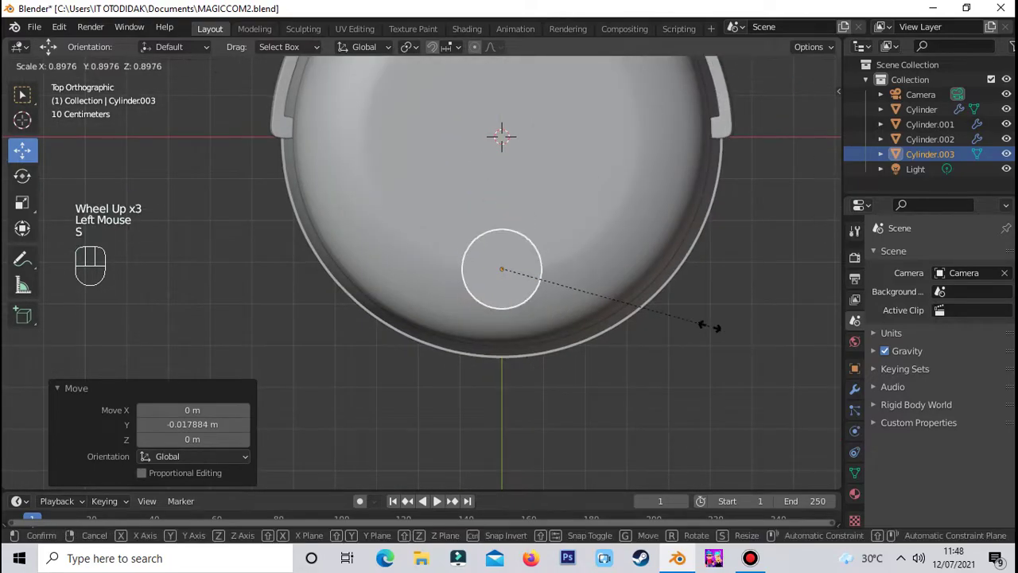
click(708, 326)
Select the small disc and open it in Edit Mode
middle_drag(707, 326, 683, 311)
scroll(521, 210, up, 1)
scroll(521, 211, down, 1)
click(433, 133)
key(Tab)
key(Tab)
click(466, 120)
key(Tab)
scroll(466, 120, up, 2)
shift+middle_drag(466, 120, 482, 198)
Bevel the rim of the disc's top face and return to Object Mode
key(ctrl+b)
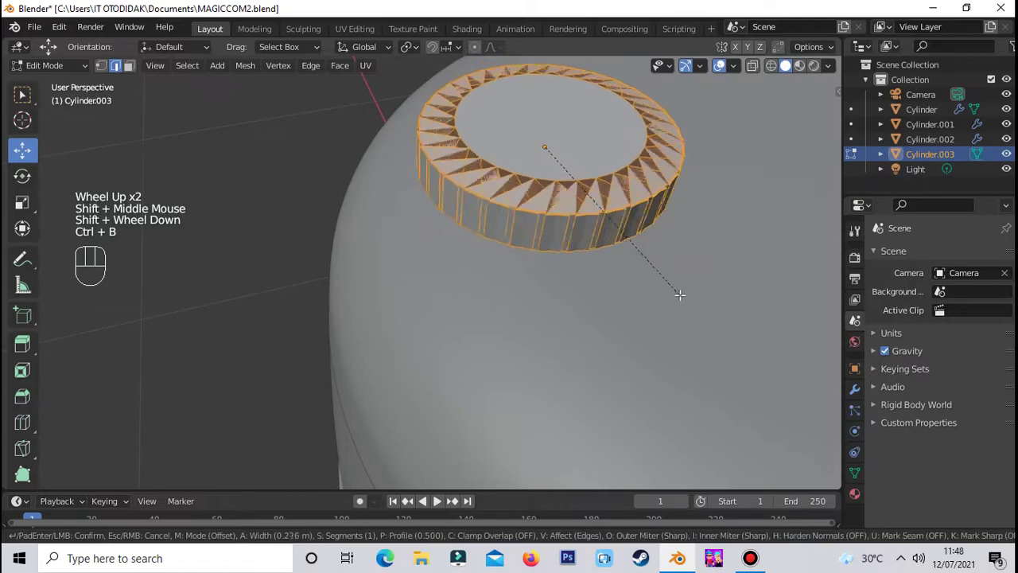
right_click(636, 267)
key(3)
click(505, 144)
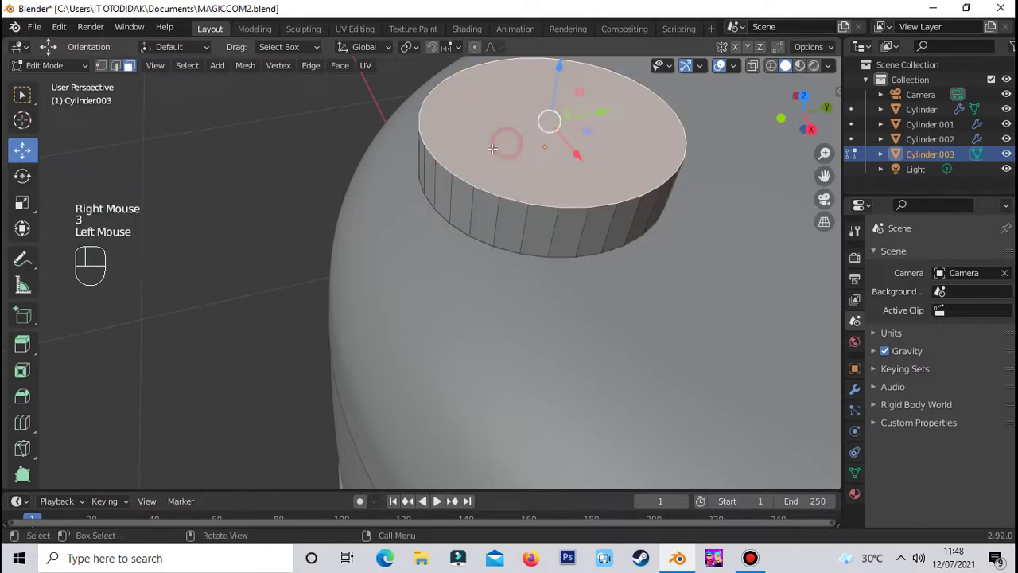
click(754, 401)
scroll(552, 291, down, 2)
key(Tab)
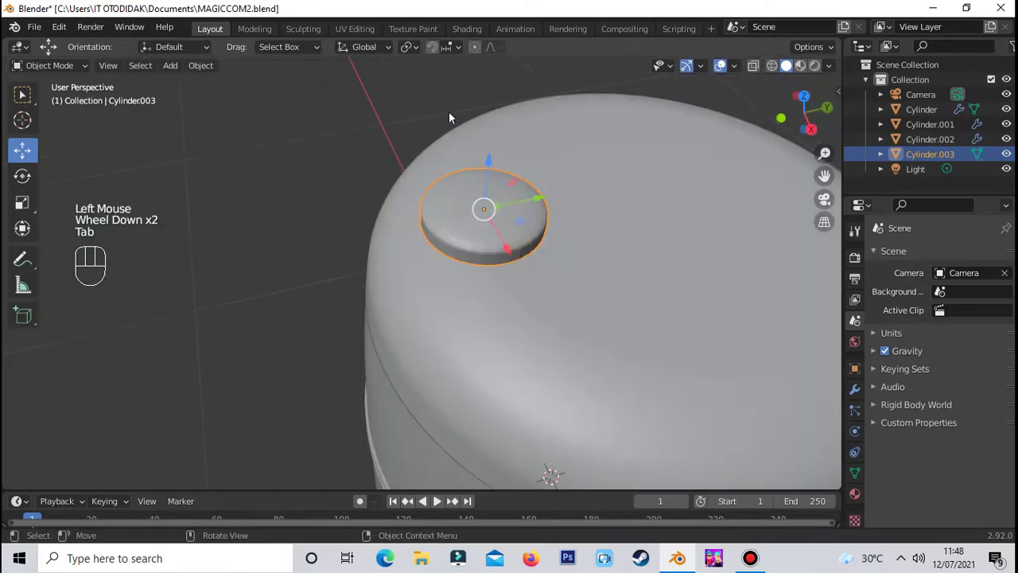
double_click(485, 207)
middle_drag(485, 207, 521, 208)
click(895, 256)
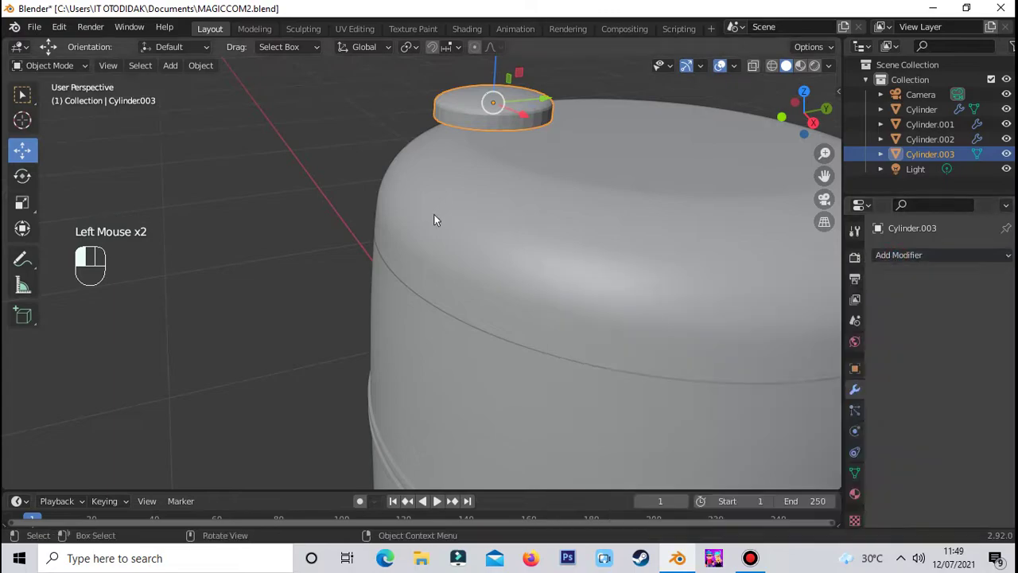
Move the disc in side view onto the curved front edge of the lid
scroll(474, 191, down, 2)
mouse_move(476, 125)
mouse_down()
mouse_move(469, 154)
mouse_move(463, 141)
mouse_up()
key(KP_3)
scroll(463, 141, up, 2)
shift+middle_drag(463, 141, 448, 235)
shift+scroll(448, 236, down, 1)
scroll(447, 235, up, 2)
drag(446, 227, 382, 228)
Tilt the disc to follow the lid's curve, nudge it against the surface and rescale it
key(r)
click(424, 185)
mouse_move(337, 172)
mouse_down()
mouse_move(337, 186)
mouse_move(332, 176)
mouse_up()
key(s)
click(502, 145)
middle_drag(454, 187, 549, 263)
scroll(549, 262, down, 2)
click(605, 127)
scroll(605, 127, down, 1)
middle_drag(605, 131, 553, 285)
scroll(553, 285, up, 2)
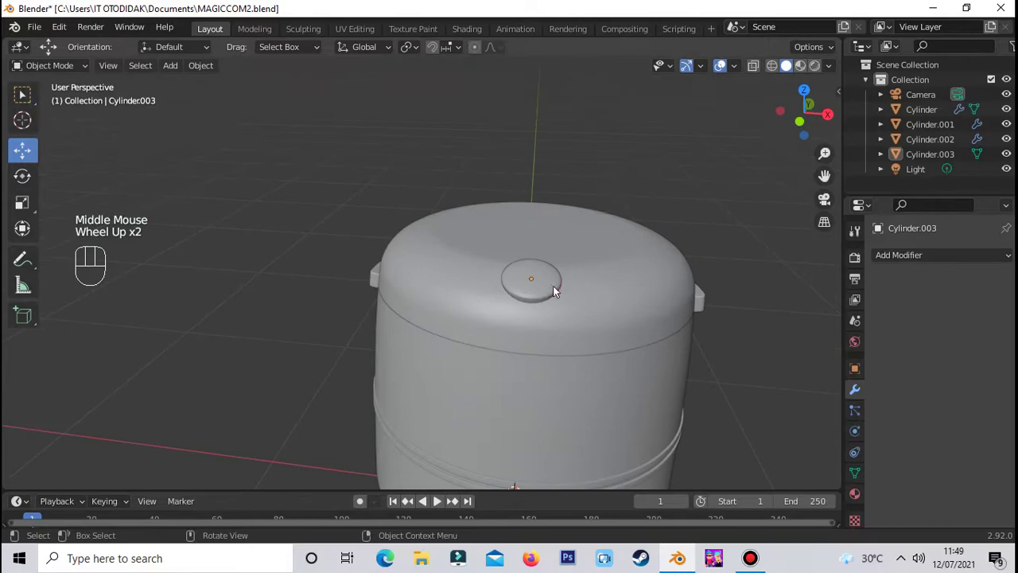
Shade the disc smooth and enable Auto Smooth for its normals
click(529, 281)
right_click(537, 287)
click(675, 232)
scroll(675, 232, up, 1)
scroll(675, 232, up, 1)
click(767, 323)
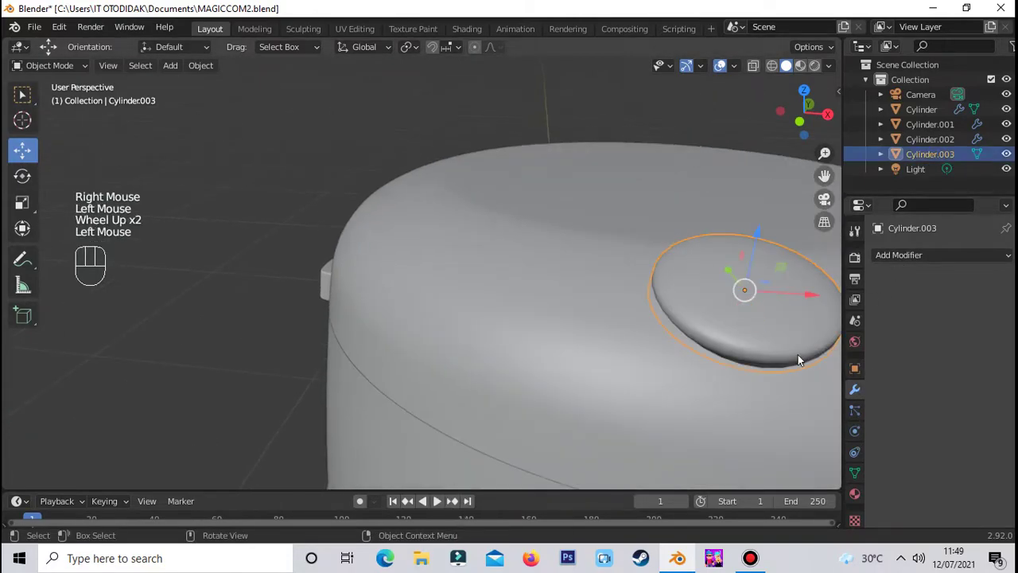
click(855, 472)
scroll(914, 414, down, 1)
click(914, 449)
click(288, 280)
scroll(288, 280, down, 3)
middle_drag(288, 281, 559, 336)
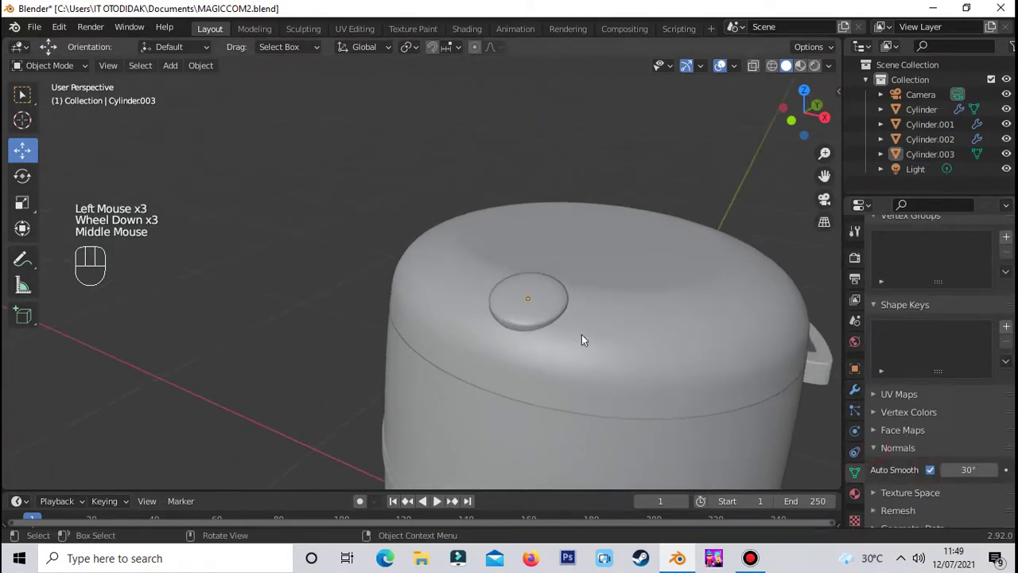
Undo the last move of the disc and reposition it in side view against the lid's curved front
drag(552, 282, 549, 272)
key(ctrl+z)
key(KP_3)
scroll(714, 147, up, 2)
drag(396, 238, 380, 238)
drag(323, 181, 316, 194)
Rotate the disc to match the lid's slope, fine-tune its position and deselect it
key(r)
click(465, 175)
drag(378, 242, 378, 243)
click(405, 141)
scroll(405, 141, down, 2)
middle_drag(404, 141, 493, 222)
scroll(557, 198, down, 4)
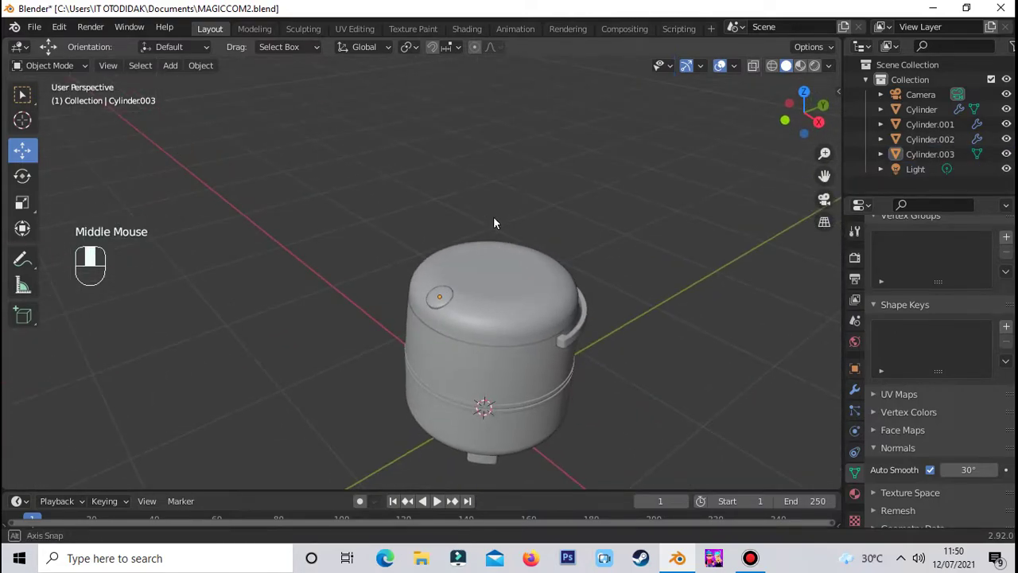
scroll(563, 341, down, 1)
scroll(563, 341, up, 2)
click(563, 341)
key(Tab)
scroll(665, 205, up, 1)
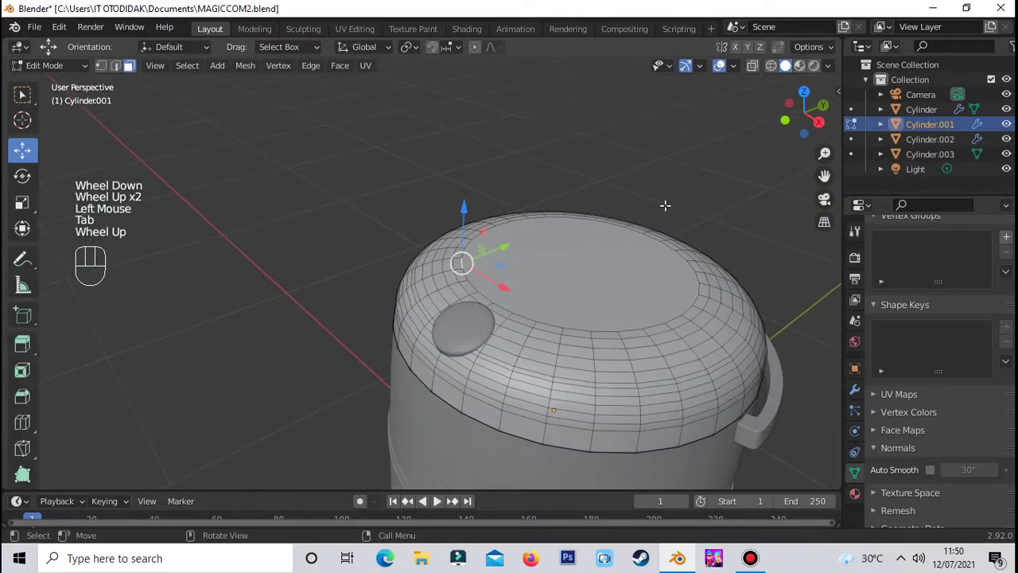
key(Tab)
scroll(645, 189, down, 2)
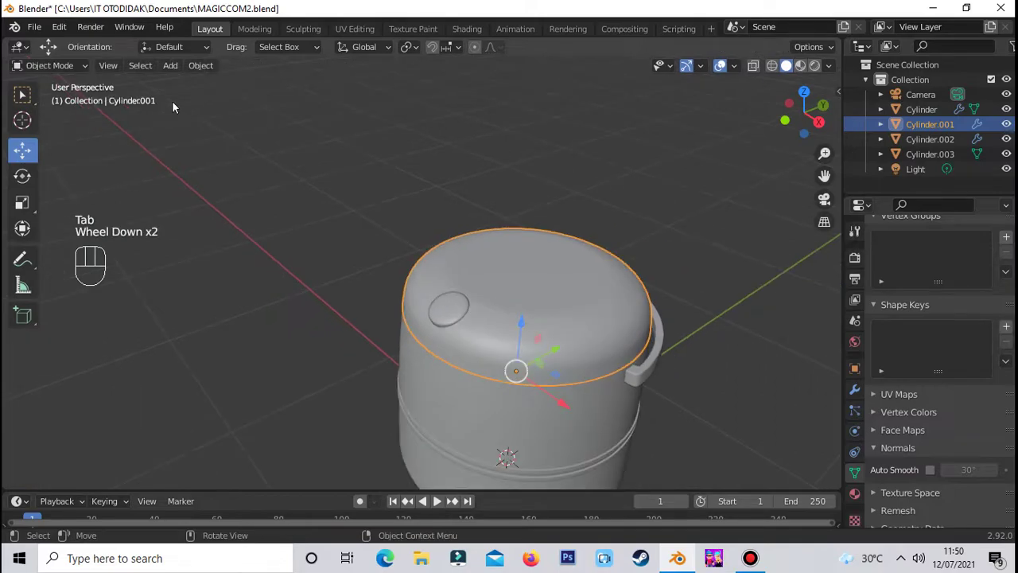
Add a cylinder with default dimensions, raise it above the lid and scale it down
click(169, 65)
mouse_move(195, 83)
click(344, 96)
scroll(459, 315, down, 2)
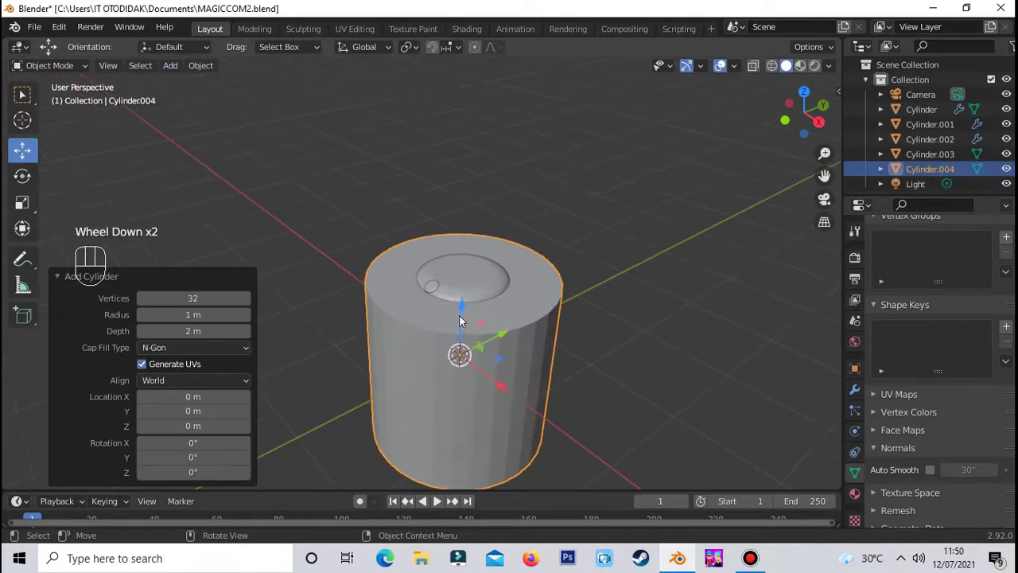
drag(460, 312, 464, 166)
key(s)
click(500, 210)
Lower the small cylinder onto the lid and shift it along Y toward the lid's rear
scroll(501, 203, up, 2)
drag(501, 118, 510, 221)
scroll(540, 229, up, 1)
mouse_move(581, 236)
mouse_down()
mouse_move(595, 234)
mouse_move(586, 237)
mouse_up()
click(548, 248)
key(ctrl+z)
middle_drag(712, 233, 649, 262)
drag(568, 300, 636, 295)
scroll(748, 295, up, 2)
Scale the small cylinder down to vent size and flatten it along Z by a factor of about 0.685
key(s)
click(712, 278)
middle_drag(712, 279, 711, 233)
key(s)
key(z)
click(628, 221)
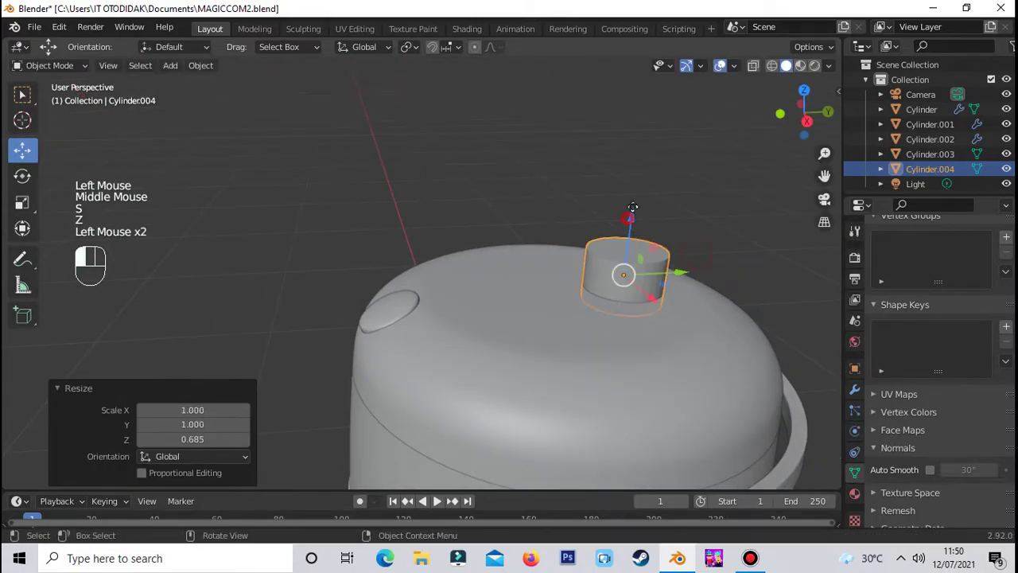
Bevel the vent cylinder's top face with 4 segments to form a domed cap
scroll(636, 216, down, 1)
middle_drag(636, 216, 671, 210)
scroll(726, 256, up, 2)
key(3)
key(Tab)
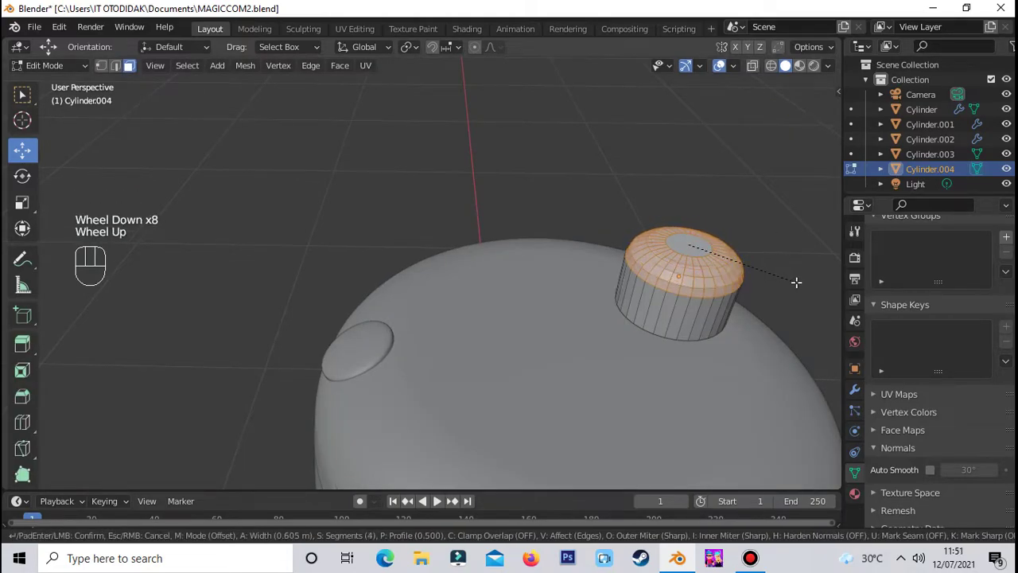
click(803, 286)
click(796, 282)
In top view, select evenly spaced pairs of faces around the innermost ring of the cap's dome
scroll(795, 283, down, 1)
middle_drag(795, 282, 605, 263)
scroll(725, 266, up, 2)
scroll(644, 201, up, 1)
scroll(639, 210, down, 2)
scroll(639, 209, up, 2)
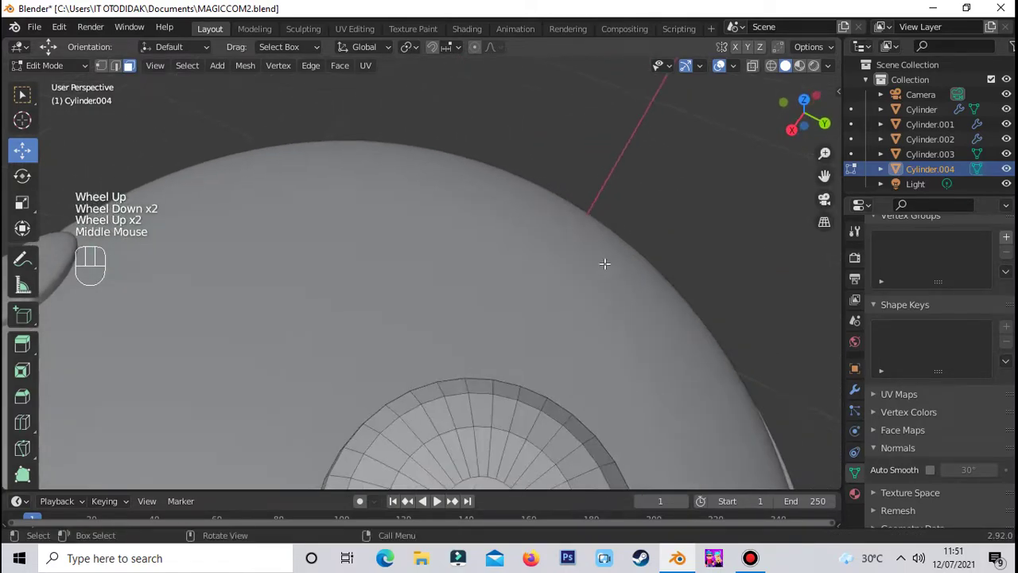
key(KP_7)
scroll(597, 203, up, 2)
shift+middle_drag(597, 203, 396, 220)
scroll(488, 307, up, 3)
scroll(395, 221, up, 2)
click(395, 221)
click(732, 179)
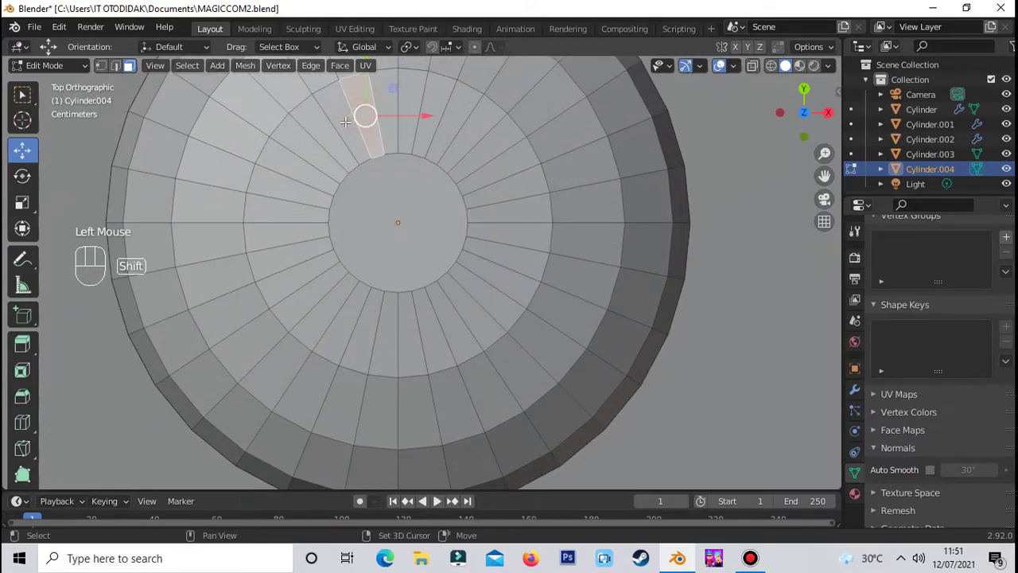
shift+click(471, 126)
shift+click(497, 182)
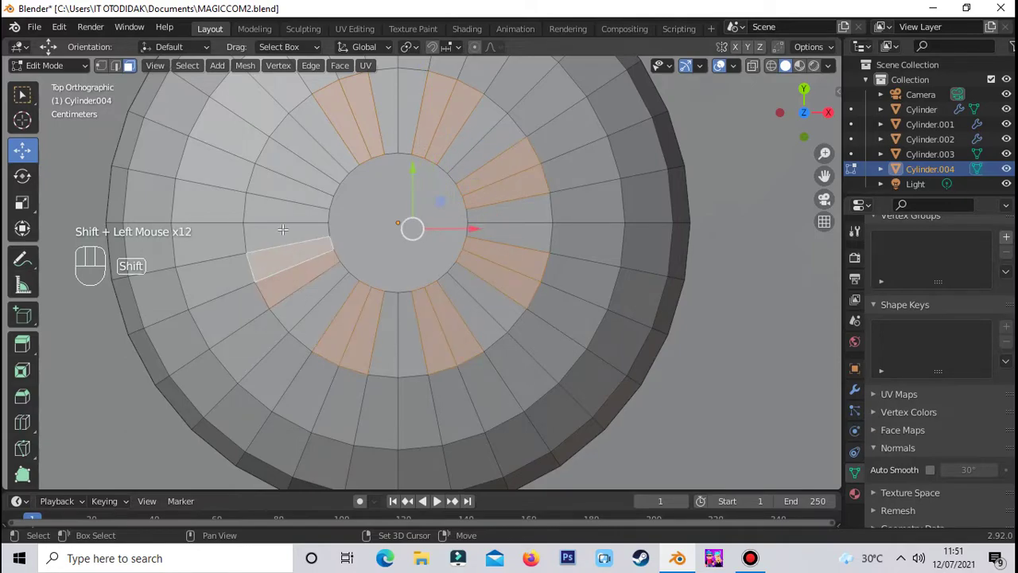
shift+click(302, 166)
Extend the selection to the matching pairs of faces in the next ring outward on the dome
scroll(606, 225, down, 2)
middle_drag(607, 226, 463, 247)
scroll(599, 230, down, 3)
scroll(558, 164, down, 2)
scroll(558, 166, up, 2)
scroll(552, 262, up, 1)
scroll(552, 262, up, 1)
scroll(552, 262, down, 2)
scroll(463, 246, up, 1)
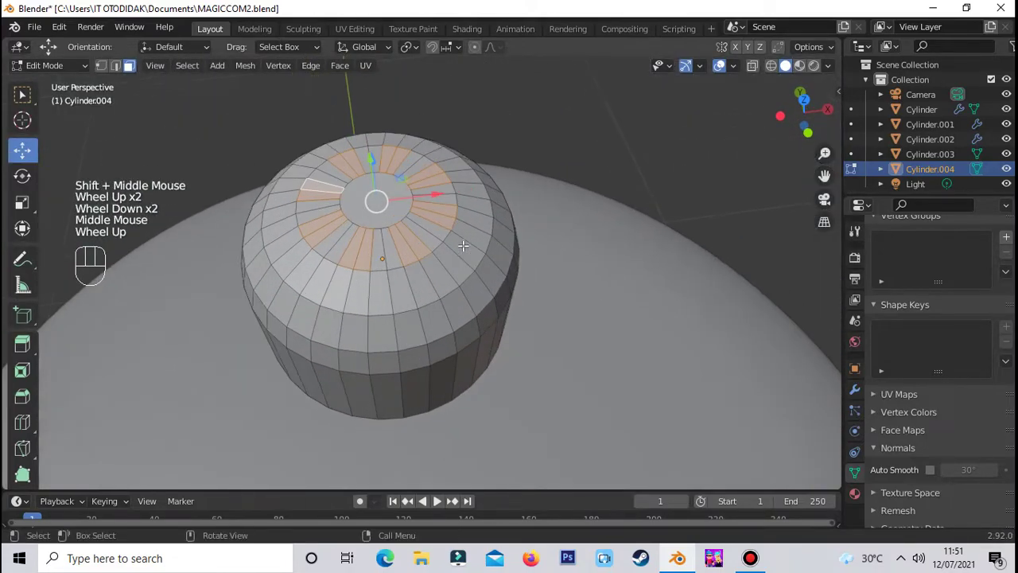
scroll(438, 232, up, 1)
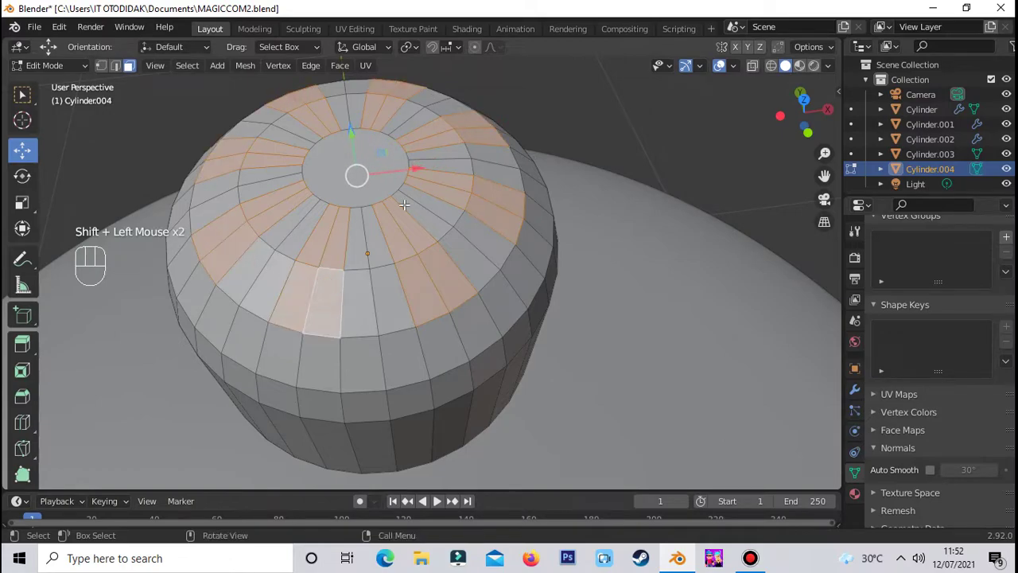
Delete the selected dome faces to cut radial vent slots in the cap
scroll(507, 189, down, 2)
scroll(539, 193, up, 2)
scroll(548, 210, down, 1)
middle_drag(548, 211, 485, 229)
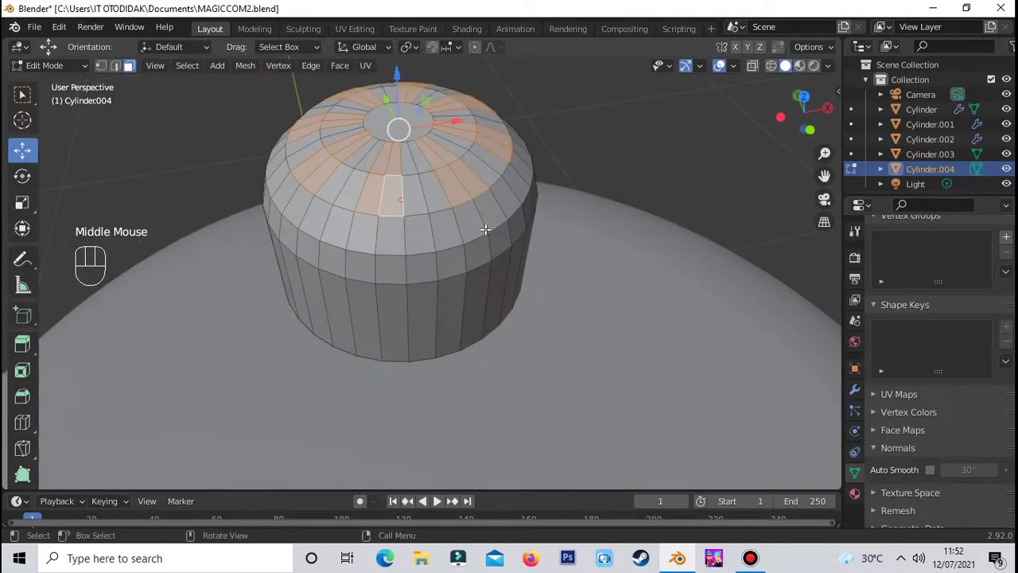
key(x)
click(549, 232)
Inset the round face at the centre of the cap's top and delete the inner face to open a hole
middle_drag(546, 241, 573, 166)
scroll(573, 166, down, 3)
scroll(573, 166, up, 2)
click(472, 148)
scroll(471, 148, down, 1)
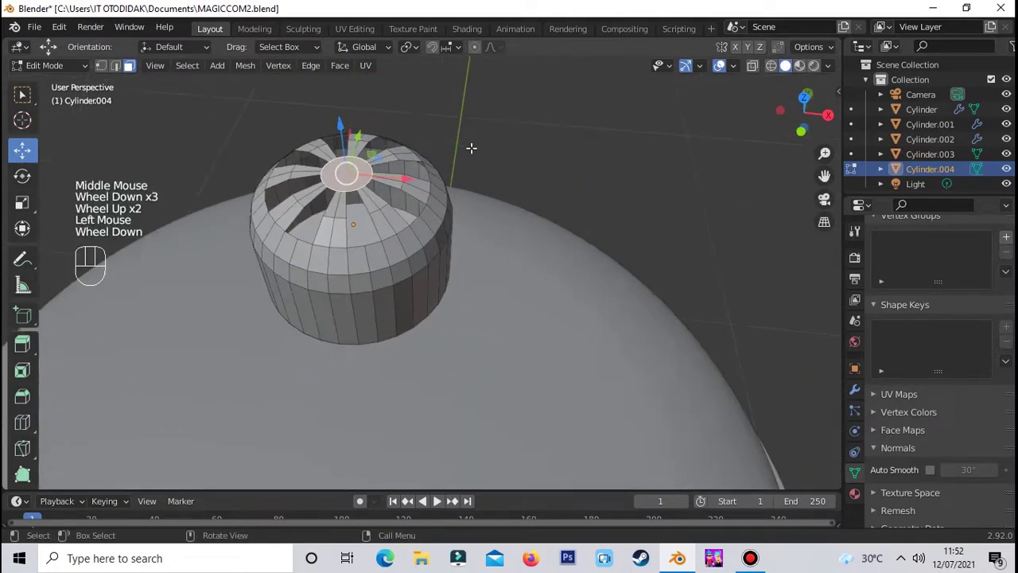
scroll(472, 148, up, 1)
shift+middle_drag(472, 148, 556, 278)
scroll(556, 278, up, 1)
key(i)
click(529, 374)
key(x)
click(507, 420)
click(673, 252)
middle_drag(673, 252, 682, 222)
scroll(660, 218, down, 3)
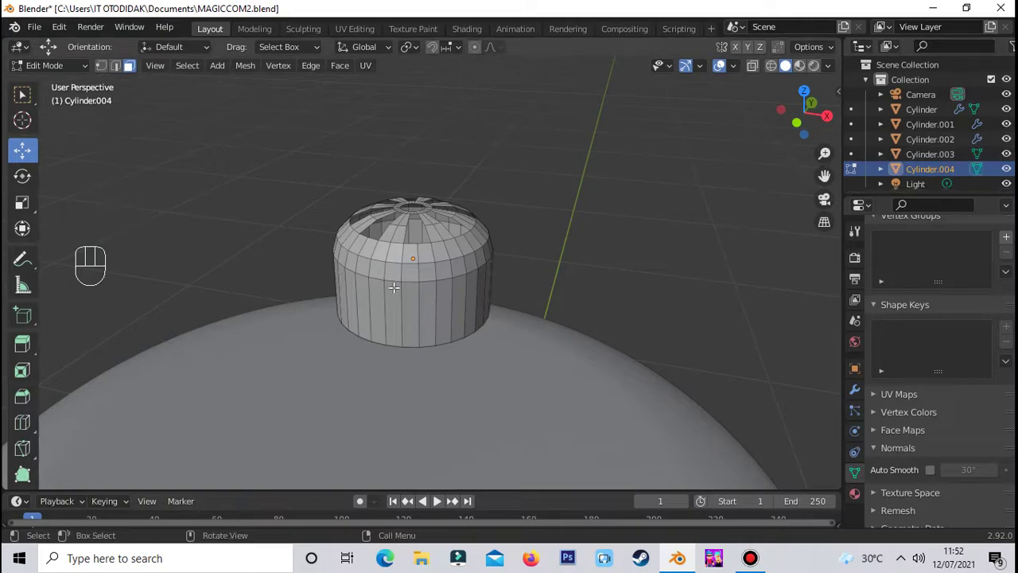
Return to Object Mode and raise the vent cap about 0.083 m clear of the lid
key(Tab)
drag(415, 200, 440, 166)
scroll(435, 297, down, 4)
scroll(441, 286, up, 6)
text(r)
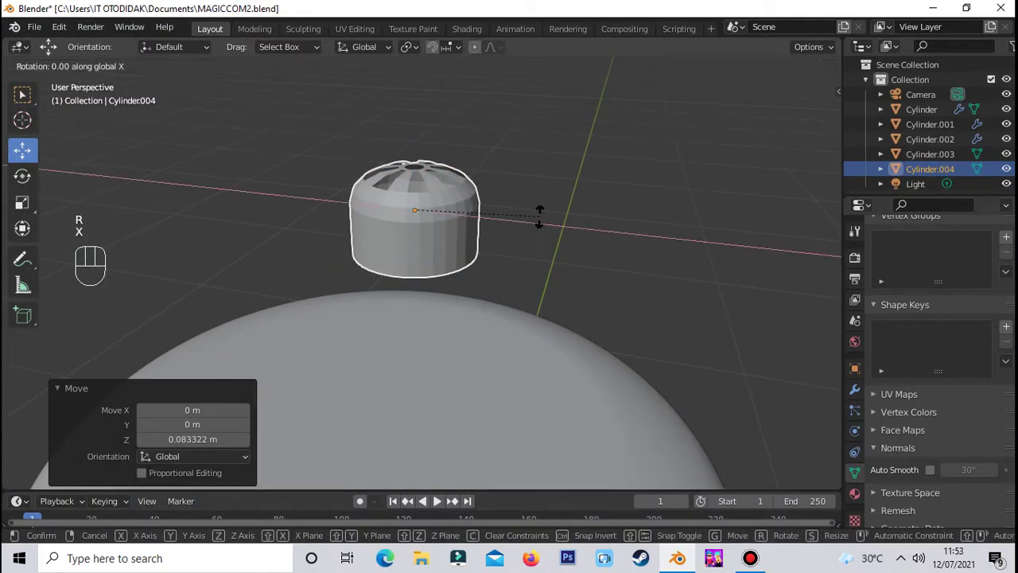
text(9000)
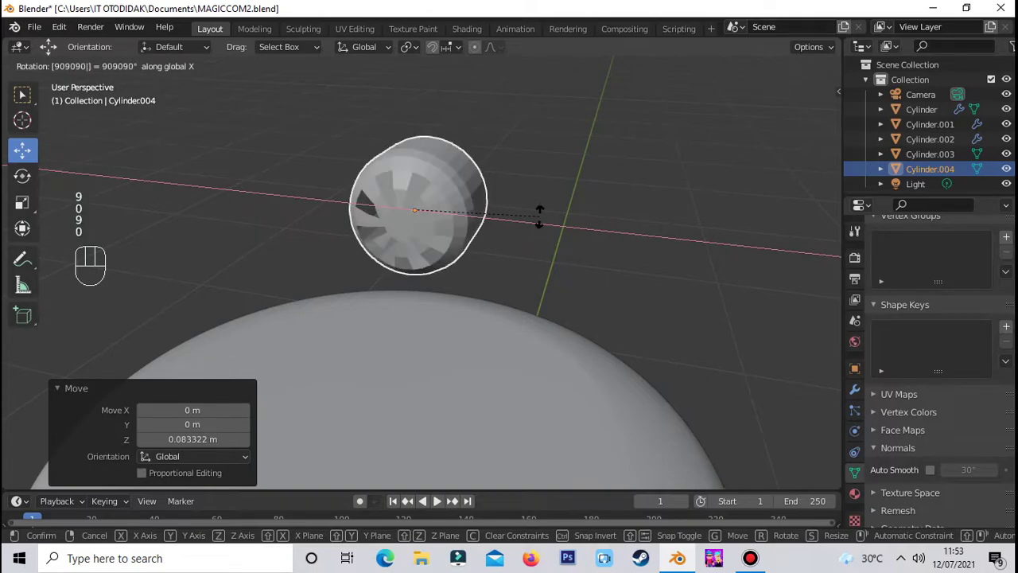
right_click(510, 225)
Rotate the vent cap 180° about the X axis so its underside faces up
text(rx180)
double_click(511, 226)
scroll(511, 225, down, 2)
middle_drag(513, 220, 531, 306)
Delete the flat face closing the vent cap's underside and return to Object Mode
click(444, 338)
scroll(596, 220, up, 1)
key(Tab)
key(3)
click(638, 267)
key(x)
click(648, 268)
middle_drag(648, 268, 609, 254)
scroll(609, 255, up, 1)
key(Tab)
Add a Solidify modifier to the vent cap with a thickness of 0.14 m
click(855, 389)
click(898, 254)
click(733, 477)
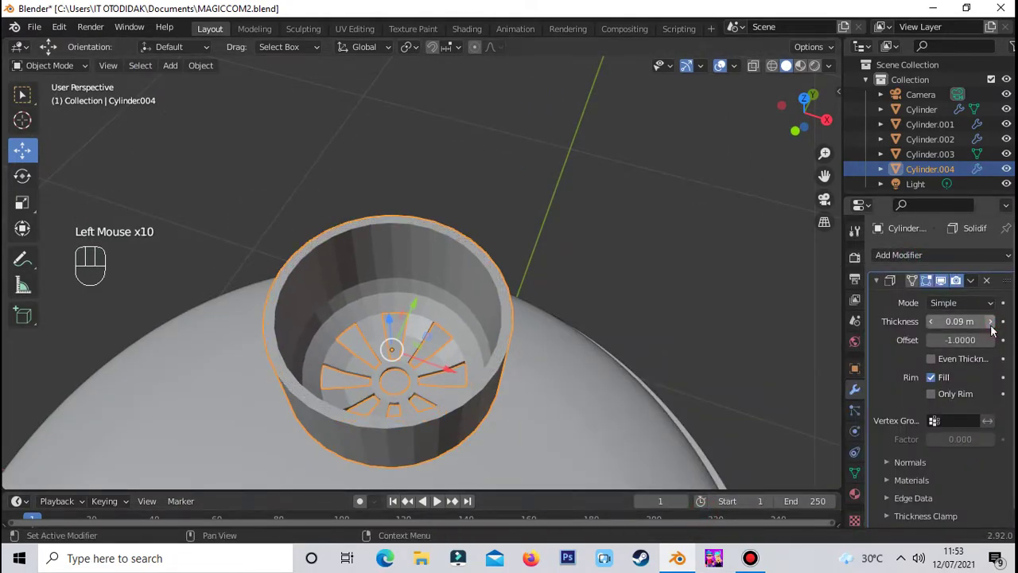
click(648, 318)
middle_drag(646, 318, 636, 278)
scroll(621, 276, up, 1)
Rotate the vent cap 180° about X back upright and lower it about 0.227 m into the lid
click(454, 270)
scroll(596, 276, down, 2)
text(rx18)
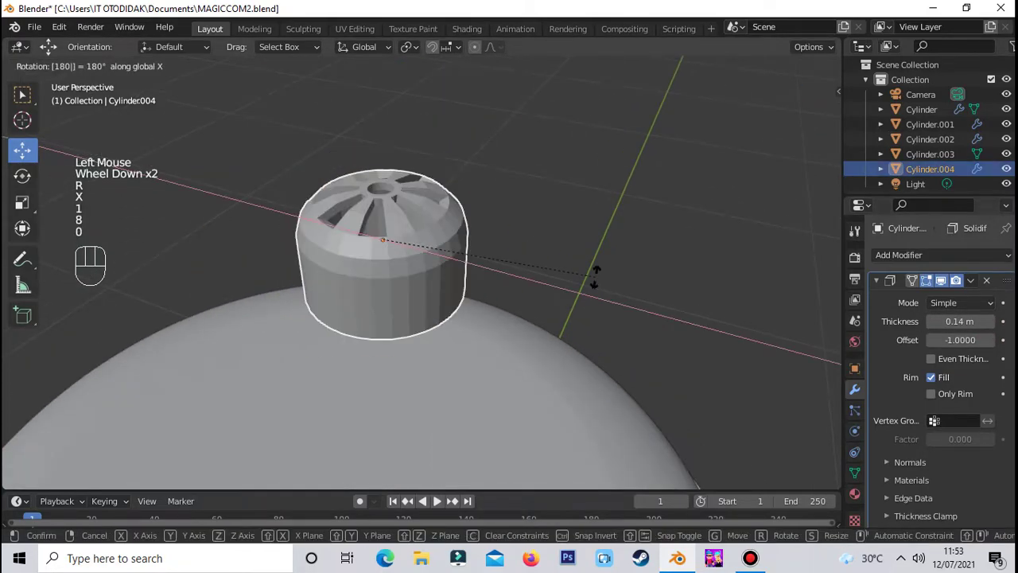
text(0)
click(595, 276)
scroll(533, 262, up, 2)
scroll(529, 261, down, 2)
drag(383, 190, 388, 330)
scroll(490, 308, down, 2)
middle_drag(490, 309, 413, 286)
scroll(414, 285, down, 2)
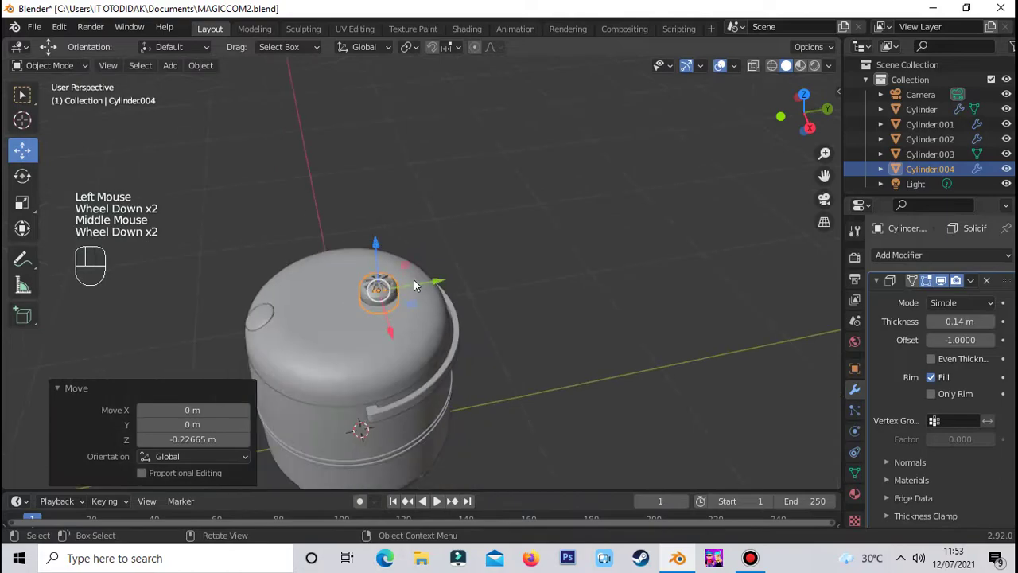
Nudge the vent cap along Y toward the rear of the lid and deselect it
click(504, 302)
scroll(508, 303, up, 2)
click(362, 297)
drag(395, 291, 419, 287)
click(437, 291)
middle_drag(435, 292, 572, 214)
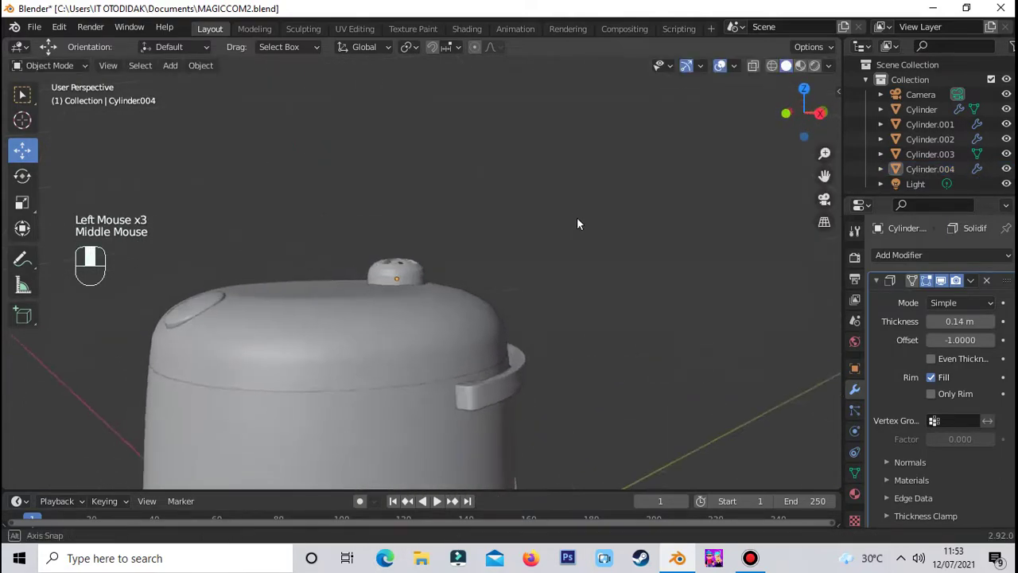
Shade the vent cap smooth and enable Auto Smooth for its normals
click(413, 272)
double_click(544, 265)
scroll(544, 266, up, 3)
scroll(557, 270, down, 2)
middle_drag(557, 271, 520, 335)
scroll(726, 330, down, 2)
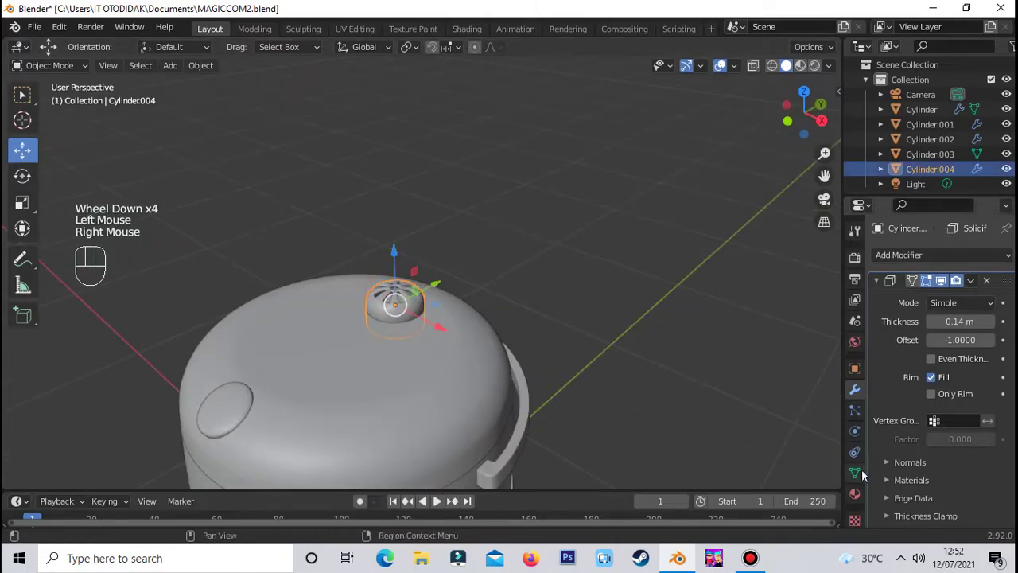
click(855, 471)
scroll(889, 457, down, 3)
click(934, 475)
scroll(511, 324, up, 2)
double_click(511, 325)
Fine-tune the vent cap's position along Y and its height on the lid, and deselect it
scroll(548, 342, down, 2)
middle_drag(586, 359, 465, 300)
drag(418, 285, 429, 285)
drag(370, 231, 368, 233)
click(531, 306)
scroll(531, 306, down, 2)
middle_drag(535, 310, 561, 322)
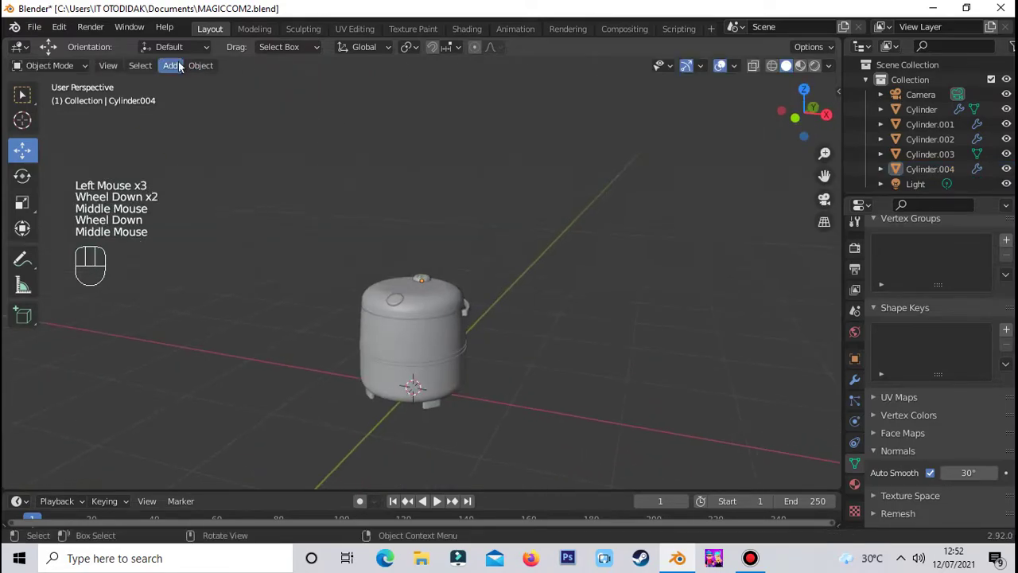
Add a cube mesh, raise it along Z and scale it down
click(180, 67)
mouse_move(183, 83)
click(312, 102)
scroll(633, 297, down, 1)
scroll(632, 297, up, 2)
drag(411, 361, 416, 295)
scroll(700, 333, down, 3)
key(s)
click(505, 328)
Scale the cube down further and lower it about 0.34 m in front of the cooker body
scroll(501, 322, up, 2)
middle_drag(513, 324, 430, 306)
scroll(445, 312, up, 1)
middle_drag(477, 327, 524, 251)
key(s)
click(363, 199)
drag(357, 189, 358, 266)
Flatten the cube along Y, narrow it along X and scale the resulting upright plate by 0.826
key(s)
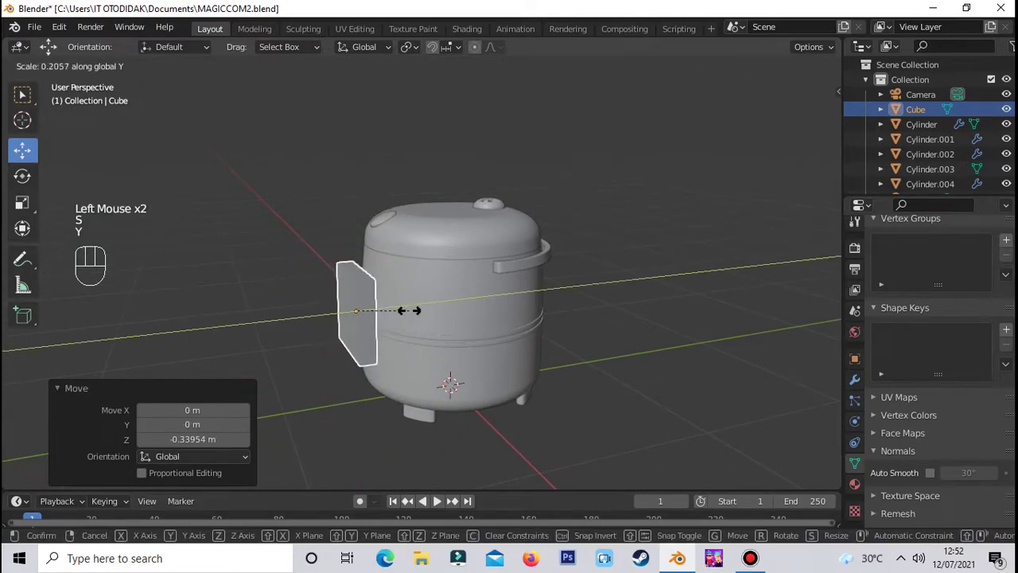
click(412, 310)
key(KP_1)
scroll(513, 316, up, 1)
key(s)
key(x)
click(603, 305)
drag(466, 258, 466, 255)
key(s)
click(690, 326)
scroll(696, 332, down, 1)
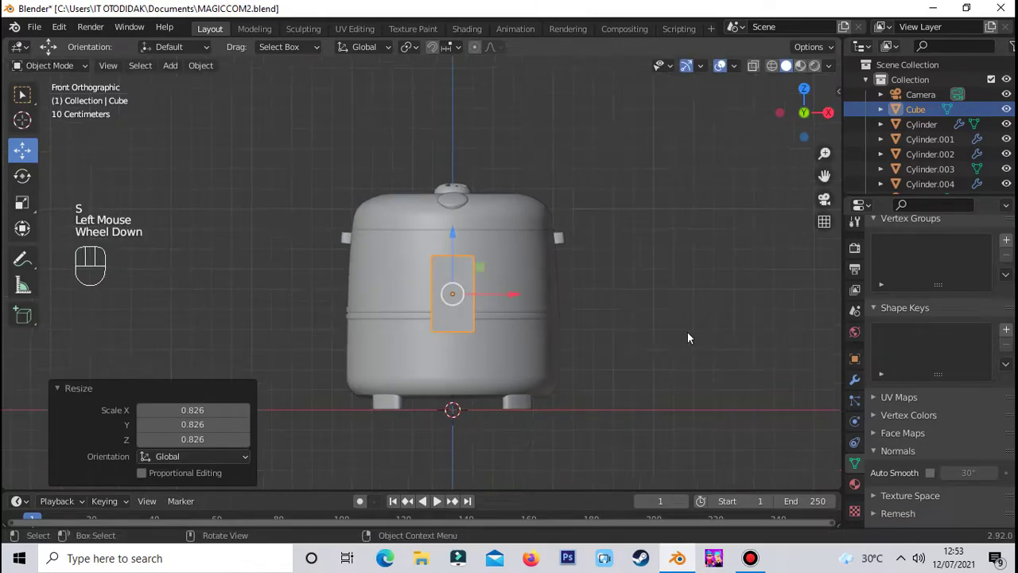
Move the plate along Y against the body's front, lower it slightly and deselect it
middle_drag(684, 326, 556, 358)
drag(400, 309, 409, 308)
scroll(418, 307, down, 2)
middle_drag(430, 307, 478, 292)
drag(397, 241, 397, 251)
scroll(672, 339, up, 2)
click(672, 339)
scroll(672, 339, up, 3)
scroll(672, 339, down, 1)
middle_drag(672, 340, 646, 355)
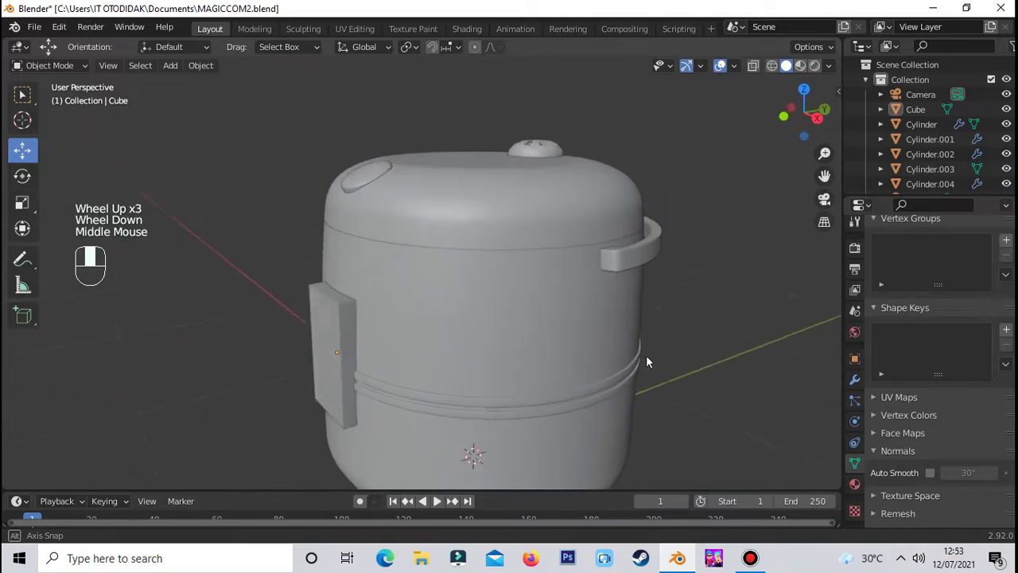
Add a Subdivision Surface modifier to the front plate with viewport level 5
click(854, 383)
click(898, 254)
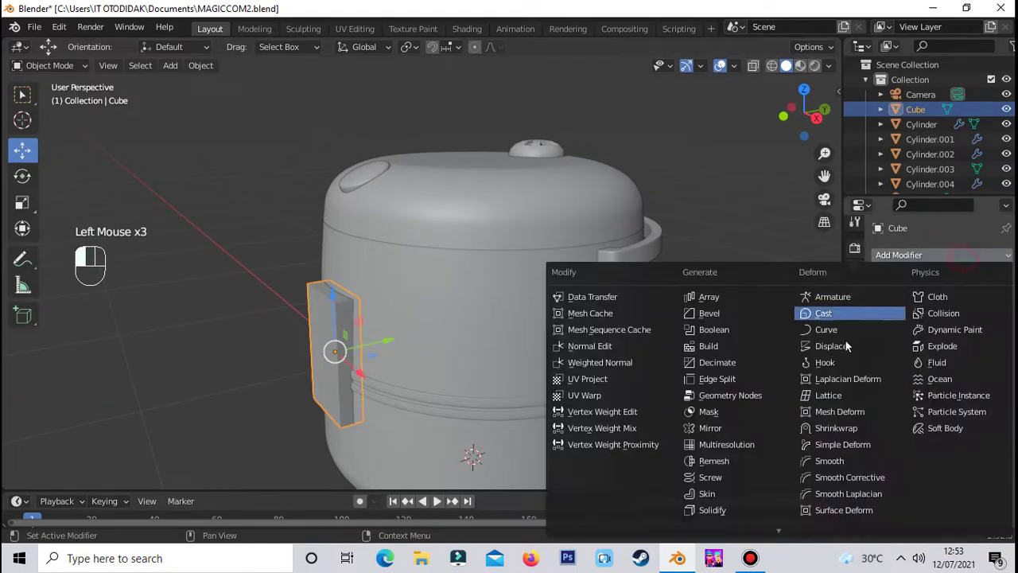
click(736, 517)
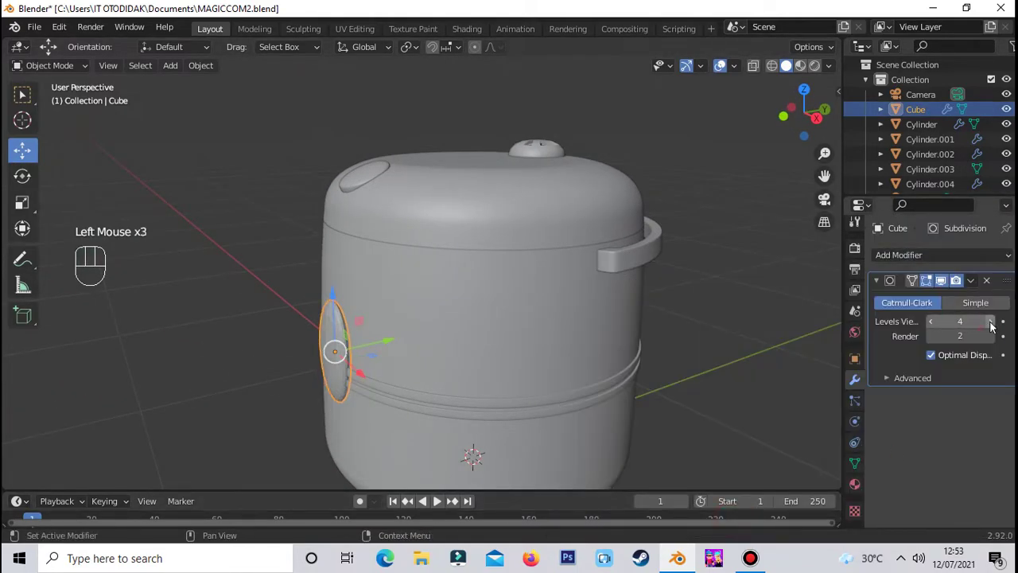
Enlarge the oval front panel by a factor of 1.141 and adjust its height along Z
scroll(741, 362, down, 2)
middle_drag(741, 362, 462, 338)
click(459, 340)
scroll(642, 386, up, 2)
key(s)
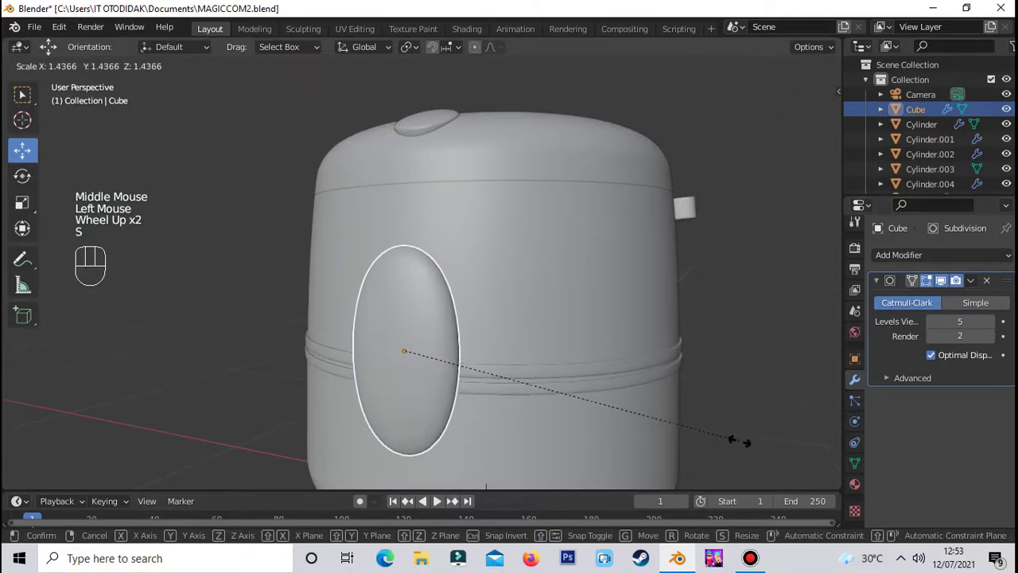
click(674, 393)
scroll(673, 393, down, 1)
middle_drag(674, 393, 477, 318)
drag(472, 278, 471, 283)
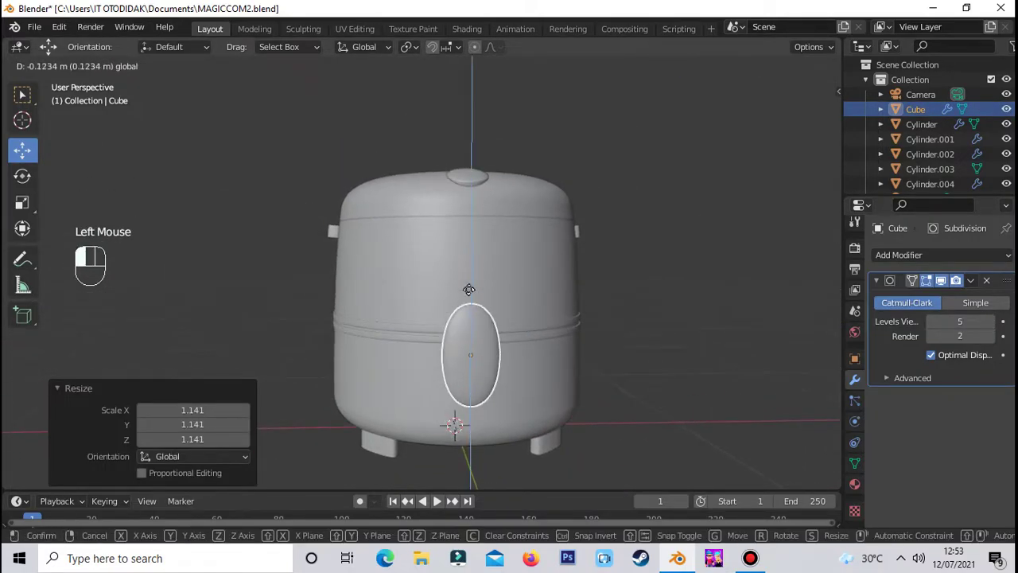
click(469, 301)
Push the oval panel into the body along Y, finishing with a nudge of about 0.005 m
middle_drag(692, 313, 432, 334)
scroll(432, 334, up, 2)
click(280, 313)
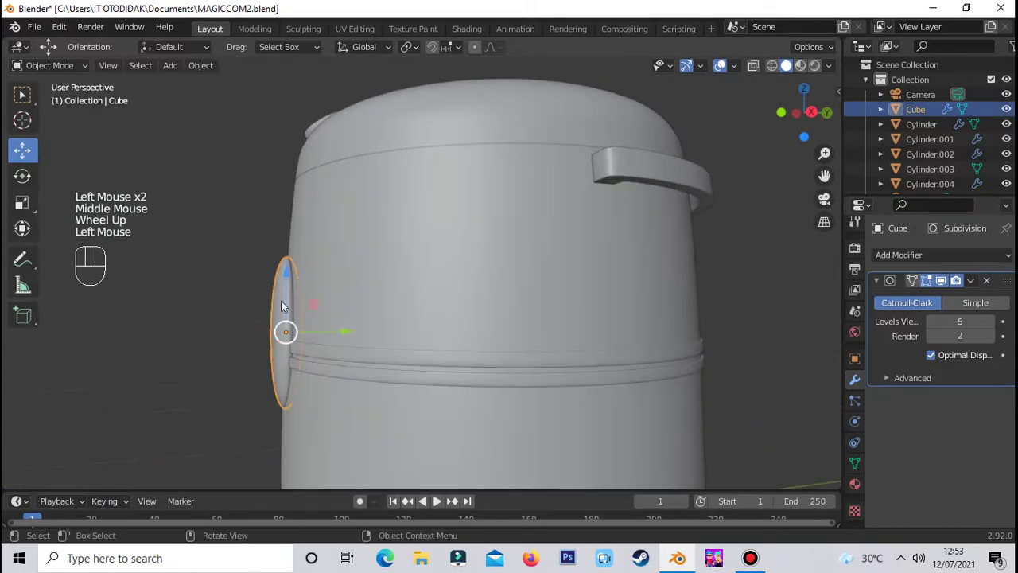
drag(323, 333, 347, 336)
scroll(493, 345, up, 2)
shift+middle_drag(493, 345, 604, 255)
scroll(595, 239, up, 1)
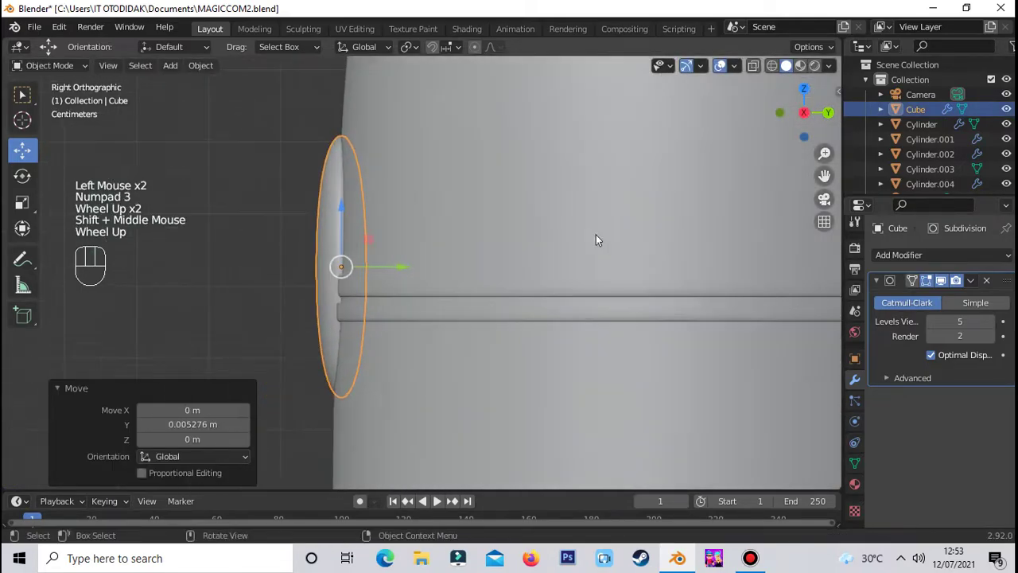
Adjust the oval panel's thickness along Y, tilt it to follow the body's sloped wall and deselect it
key(s)
key(y)
click(548, 260)
key(r)
click(586, 233)
scroll(285, 177, down, 2)
middle_drag(285, 178, 448, 186)
scroll(404, 206, down, 1)
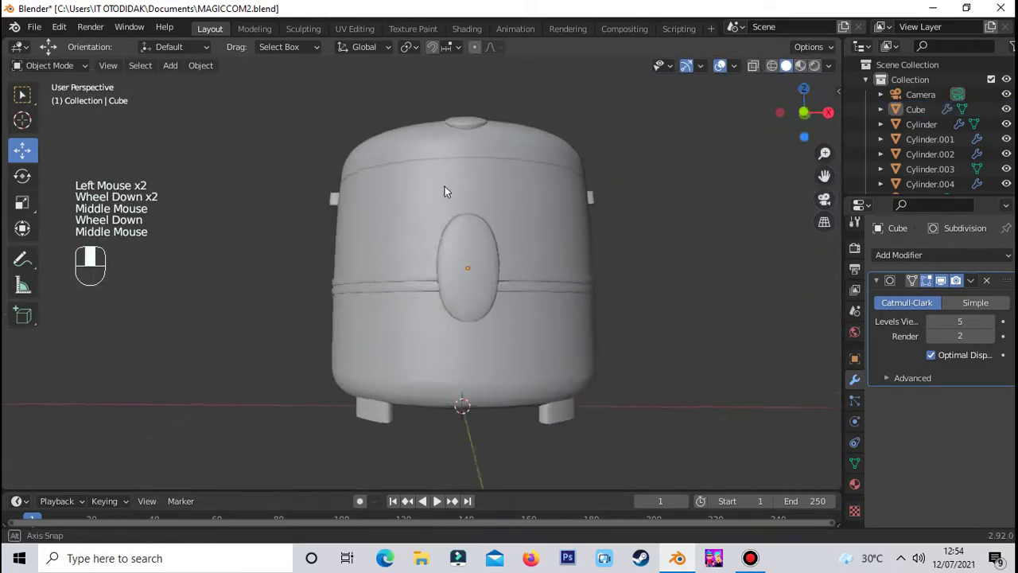
Check how the oval panel sits on the cooker's front from several angles
scroll(448, 186, down, 1)
scroll(447, 186, up, 2)
click(730, 280)
click(711, 321)
scroll(711, 321, down, 1)
middle_drag(711, 321, 767, 326)
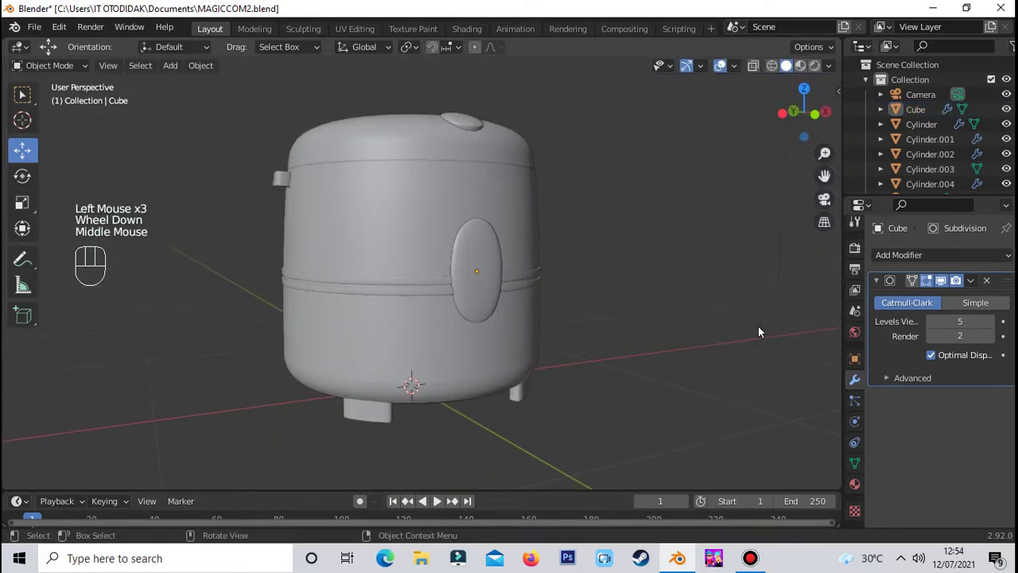
scroll(526, 318, up, 3)
scroll(526, 318, down, 2)
middle_drag(525, 318, 437, 342)
click(170, 65)
mouse_move(198, 82)
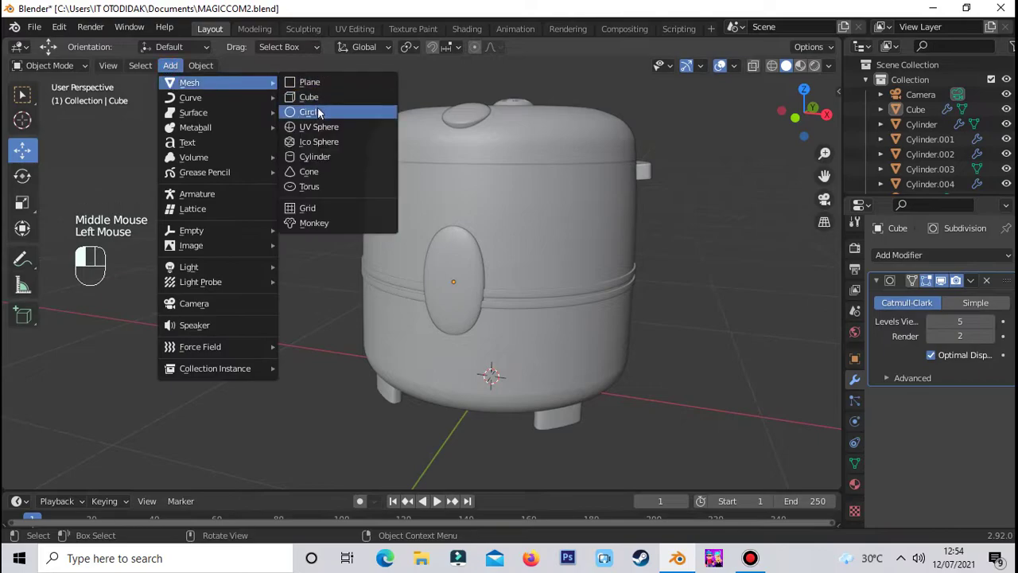
click(318, 112)
key(ctrl+z)
Add a UV sphere, scale it down and move it out in front of the cooker
click(170, 66)
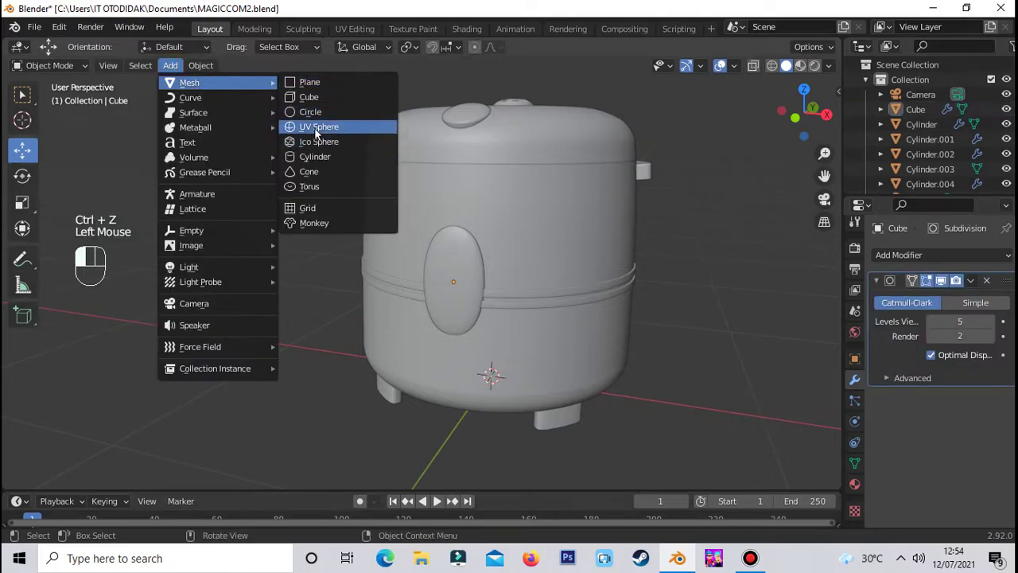
click(318, 127)
scroll(764, 354, down, 2)
key(s)
click(498, 334)
drag(482, 262, 449, 288)
Raise the sphere to the upper part of the oval panel and shrink it to button size, ending with scale 0.897
scroll(459, 304, up, 2)
key(KP_1)
drag(471, 235, 472, 202)
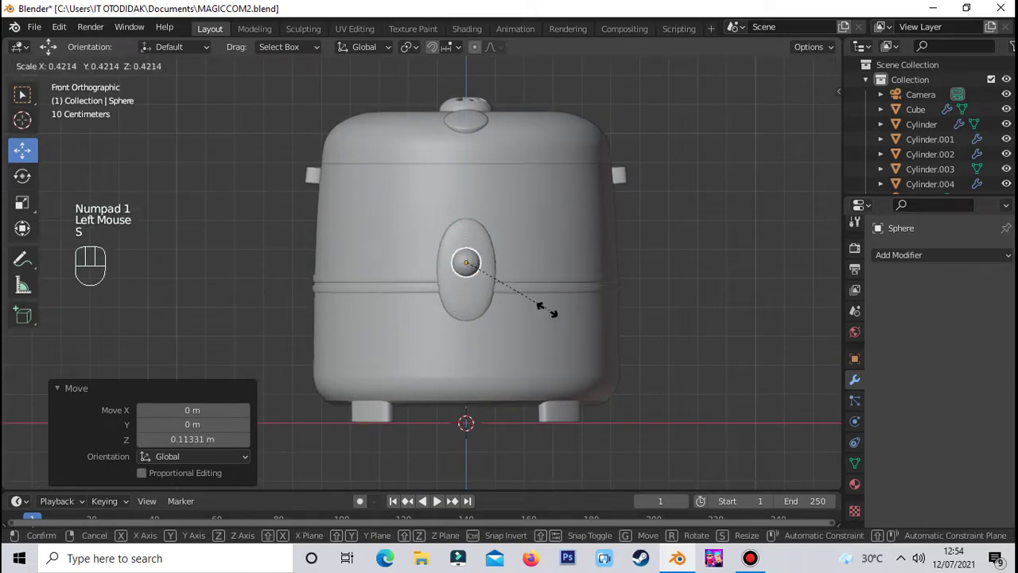
click(511, 296)
scroll(518, 196, up, 2)
drag(497, 163, 497, 151)
key(s)
click(564, 273)
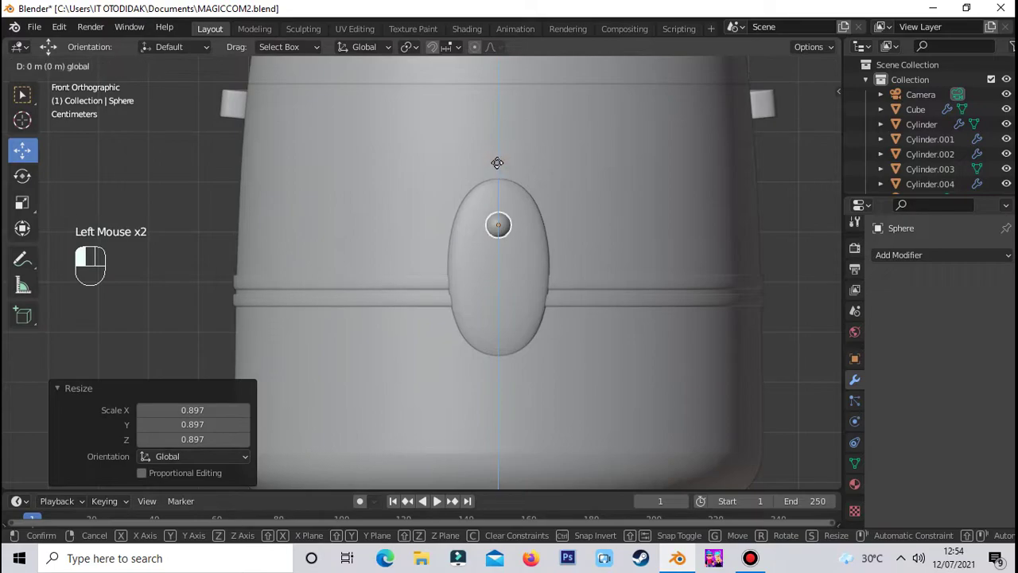
right_click(500, 227)
Shade the small button sphere smooth
scroll(622, 230, up, 2)
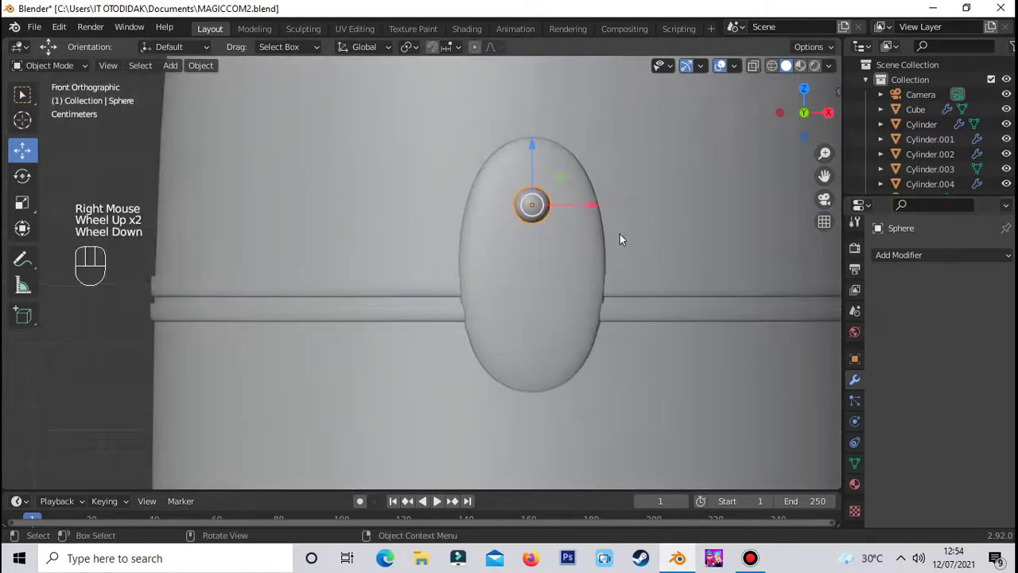
scroll(622, 231, down, 2)
click(548, 283)
right_click(549, 284)
click(549, 286)
click(568, 277)
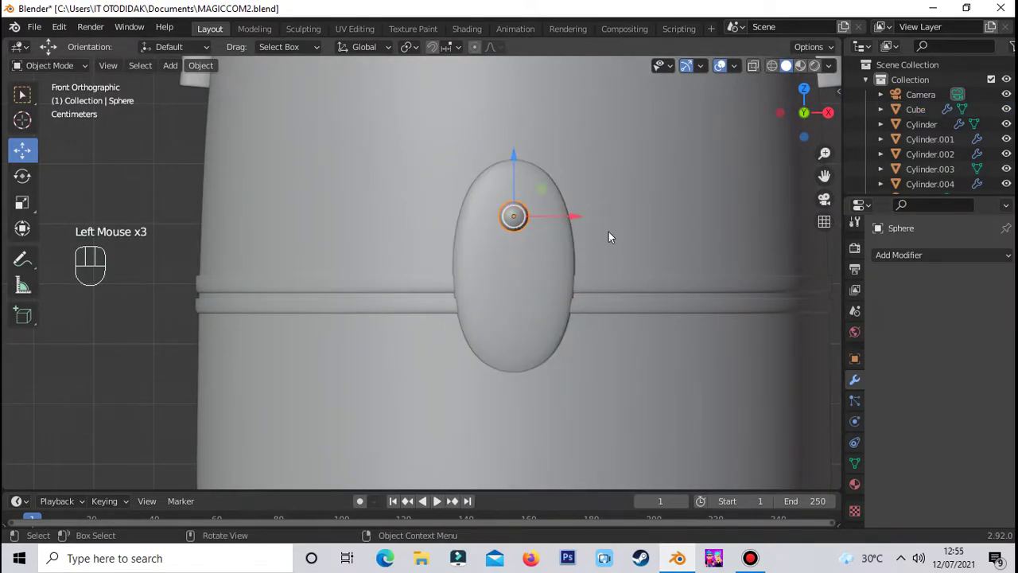
Duplicate the button sphere, space the two spheres vertically over the oval panel and deselect them
key(shift+d)
right_click(605, 286)
mouse_move(514, 154)
mouse_down()
mouse_move(514, 229)
mouse_move(515, 147)
mouse_up()
click(514, 215)
click(515, 266)
drag(515, 204, 516, 196)
click(725, 197)
scroll(728, 207, down, 2)
click(747, 327)
Move both button spheres along Y in side view until they sit partly embedded in the oval panel
middle_drag(746, 327, 587, 349)
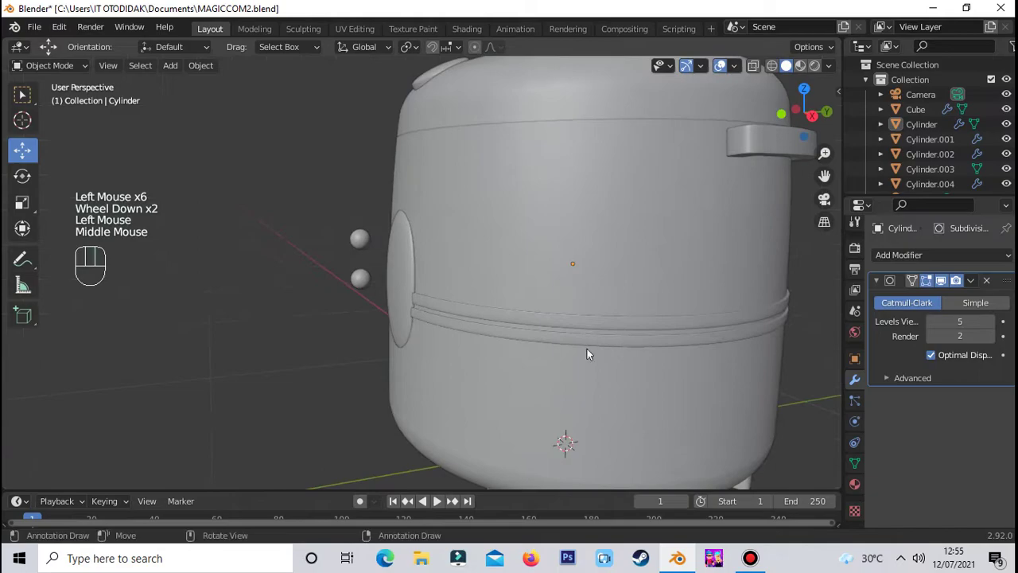
key(KP_3)
scroll(394, 296, up, 2)
click(315, 214)
click(319, 260)
drag(377, 241, 394, 267)
scroll(298, 265, down, 2)
click(366, 263)
click(323, 288)
scroll(324, 289, down, 1)
middle_drag(324, 289, 474, 304)
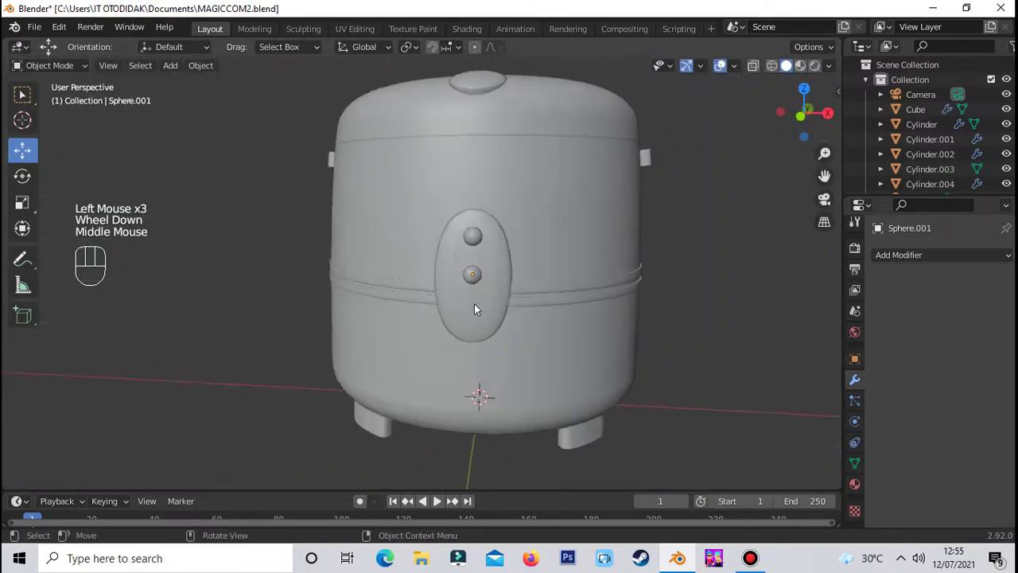
Examine the whole rice cooker and its front buttons from near and far
scroll(477, 304, down, 4)
click(633, 326)
scroll(634, 327, up, 2)
middle_drag(634, 327, 573, 314)
scroll(601, 334, down, 4)
scroll(592, 363, down, 2)
scroll(592, 363, up, 2)
scroll(592, 362, up, 2)
scroll(592, 316, down, 2)
scroll(573, 314, up, 2)
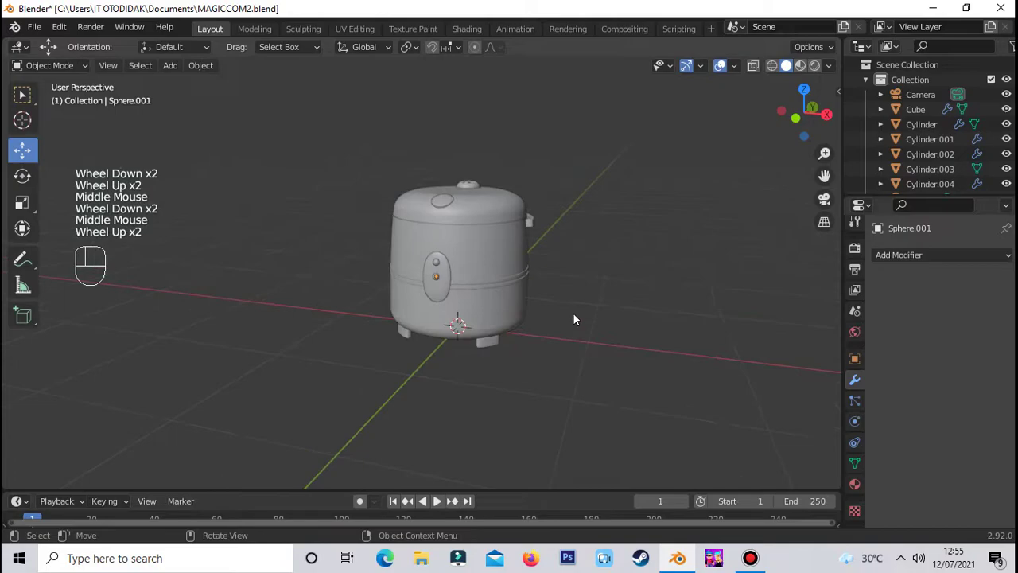
double_click(510, 287)
scroll(510, 287, up, 2)
click(209, 276)
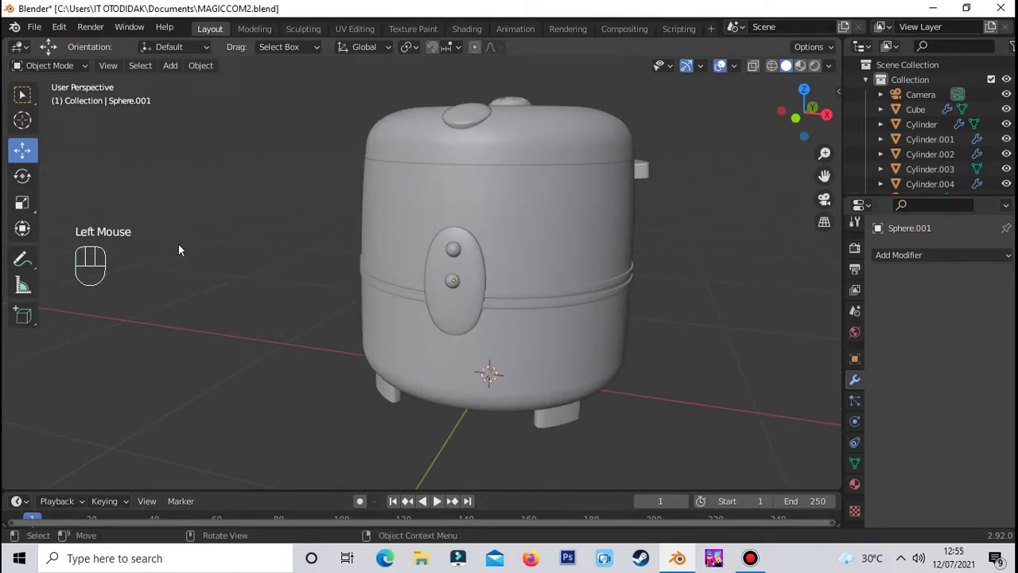
click(480, 302)
key(shift+d)
right_click(489, 296)
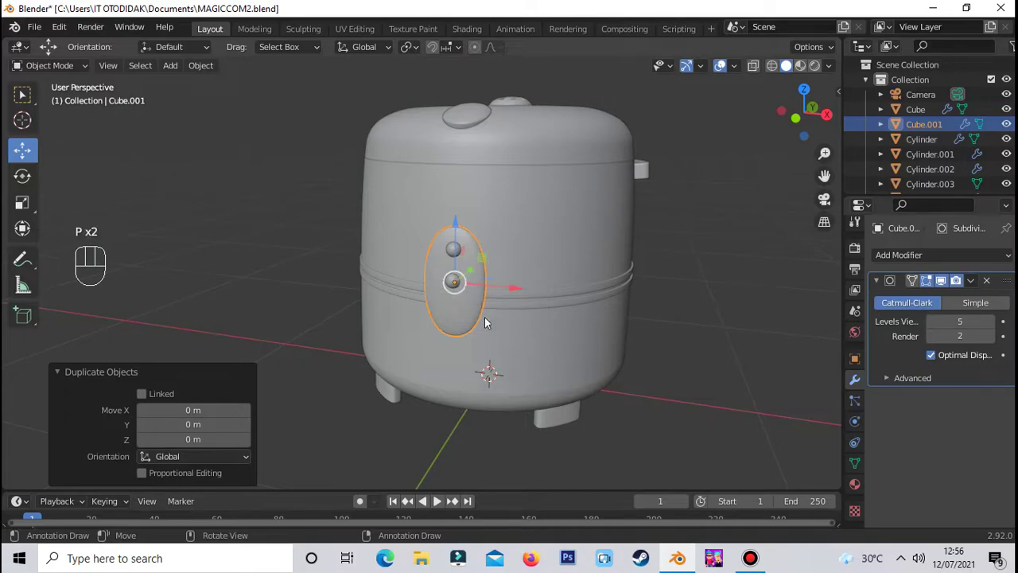
click(491, 320)
key(ctrl+z)
key(ctrl+z)
key(ctrl+z)
click(686, 311)
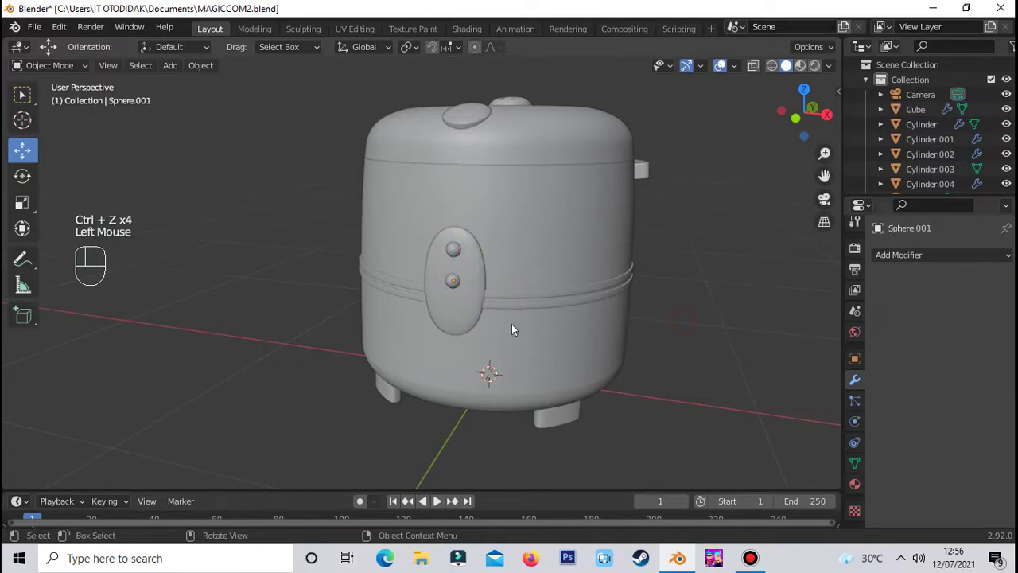
Duplicate the oval panel in side view and move the copy about 0.075 m forward along Y
click(461, 316)
key(KP_3)
click(339, 343)
scroll(340, 342, up, 2)
scroll(340, 348, up, 1)
click(365, 310)
key(shift+d)
right_click(627, 311)
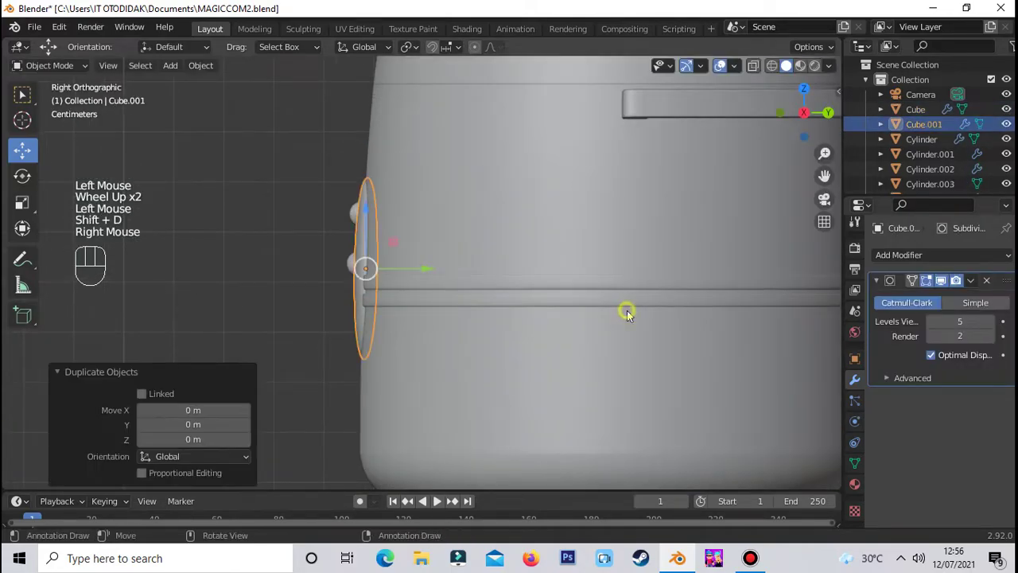
drag(427, 268, 362, 278)
key(ctrl+z)
scroll(334, 365, down, 2)
middle_drag(334, 366, 391, 357)
Flatten the panel copy along Z into a horizontal oval and scale it uniformly by 0.636
key(s)
key(z)
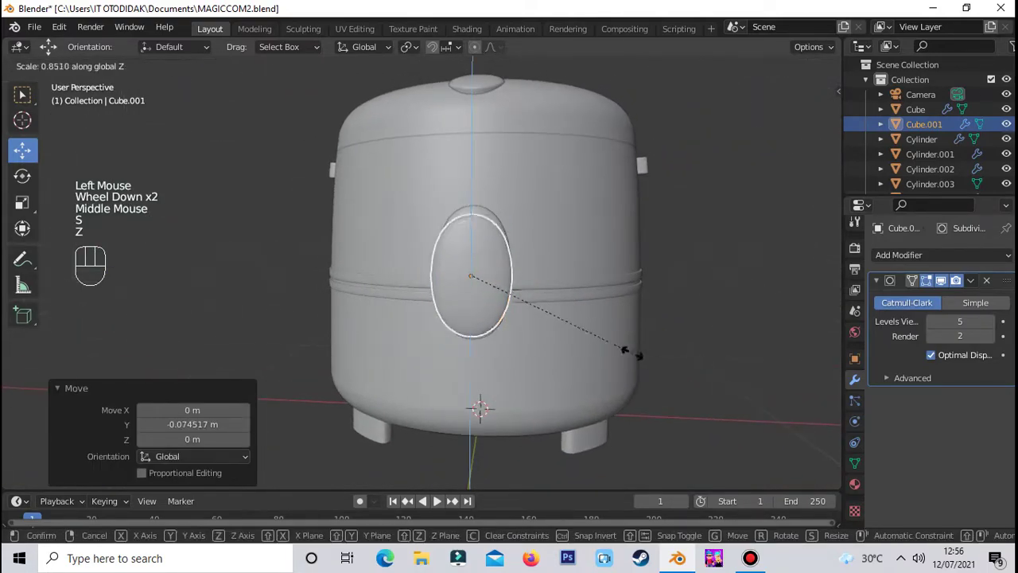
click(505, 307)
key(s)
click(580, 307)
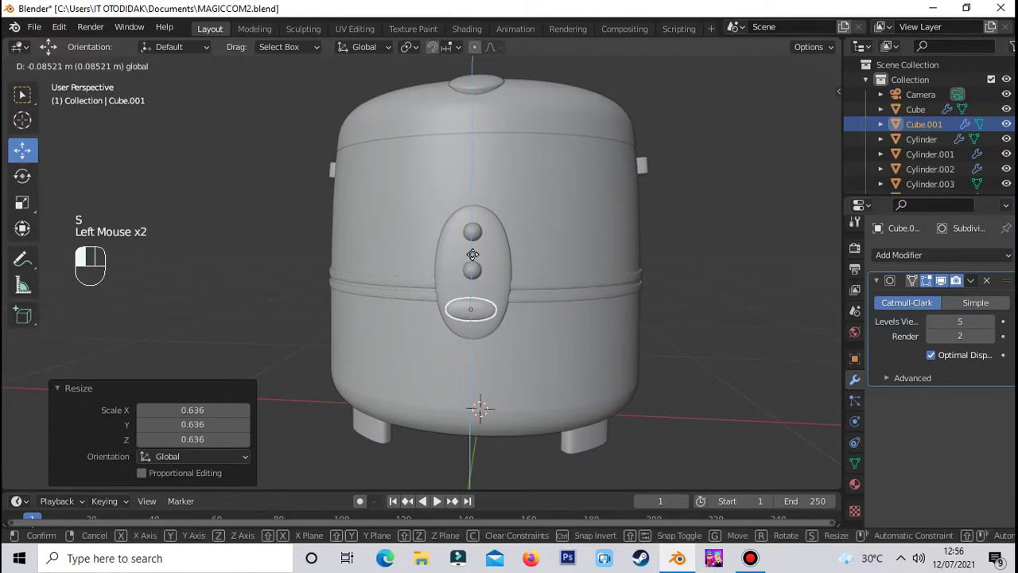
Place the horizontal oval switch below the round buttons and adjust it along Y in side view against the oval panel
middle_drag(581, 307, 393, 331)
mouse_move(394, 331)
mouse_down()
mouse_move(406, 328)
mouse_move(397, 327)
mouse_up()
key(KP_3)
scroll(389, 330, up, 2)
click(197, 334)
scroll(197, 333, down, 1)
middle_drag(197, 333, 362, 341)
click(196, 262)
scroll(196, 261, down, 2)
middle_drag(197, 261, 191, 236)
scroll(223, 270, down, 2)
Add a mesh plane and scale it uniformly into a large floor beneath the rice cooker
middle_drag(252, 304, 600, 328)
scroll(650, 406, up, 2)
scroll(650, 406, down, 1)
middle_drag(649, 406, 548, 346)
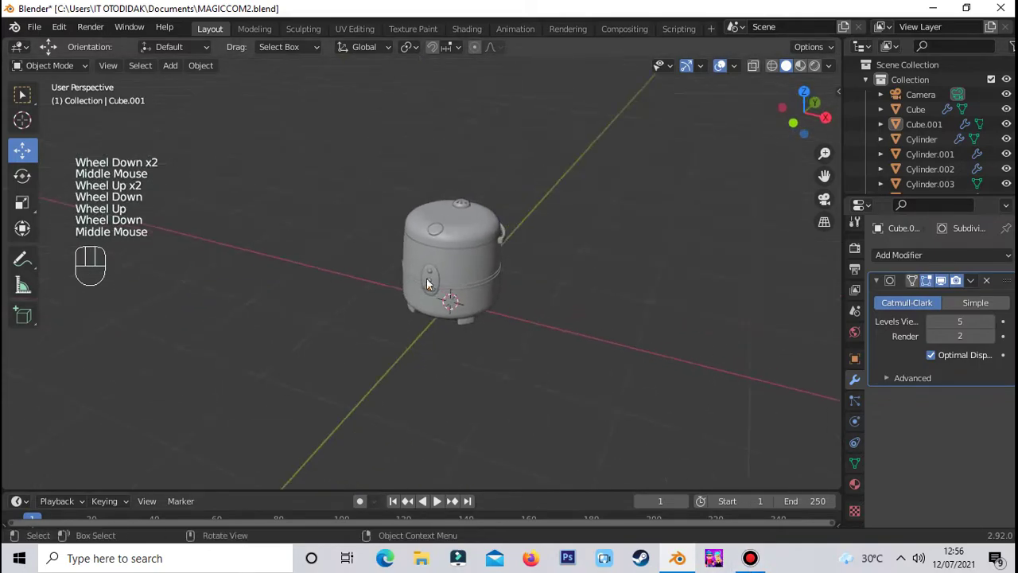
click(171, 66)
mouse_move(180, 83)
click(311, 82)
scroll(529, 303, down, 2)
key(s)
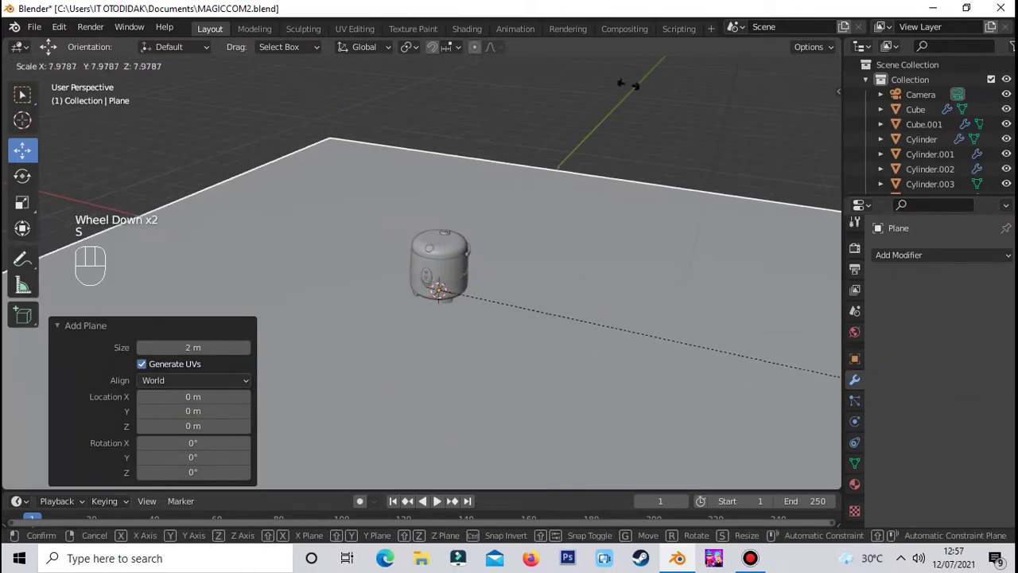
click(331, 411)
scroll(654, 425, down, 2)
click(655, 426)
Enlarge the floor plane further with a second uniform scale
middle_drag(655, 426, 597, 358)
scroll(653, 405, up, 2)
scroll(634, 389, down, 1)
click(634, 389)
scroll(634, 389, down, 2)
key(s)
click(697, 437)
scroll(695, 433, down, 1)
click(598, 311)
click(597, 358)
scroll(597, 358, up, 1)
click(600, 355)
Stretch the floor plane along Y by 1.898 and move it about 6.77 m along Y
middle_drag(672, 310, 645, 314)
scroll(645, 314, down, 2)
key(s)
key(y)
click(479, 272)
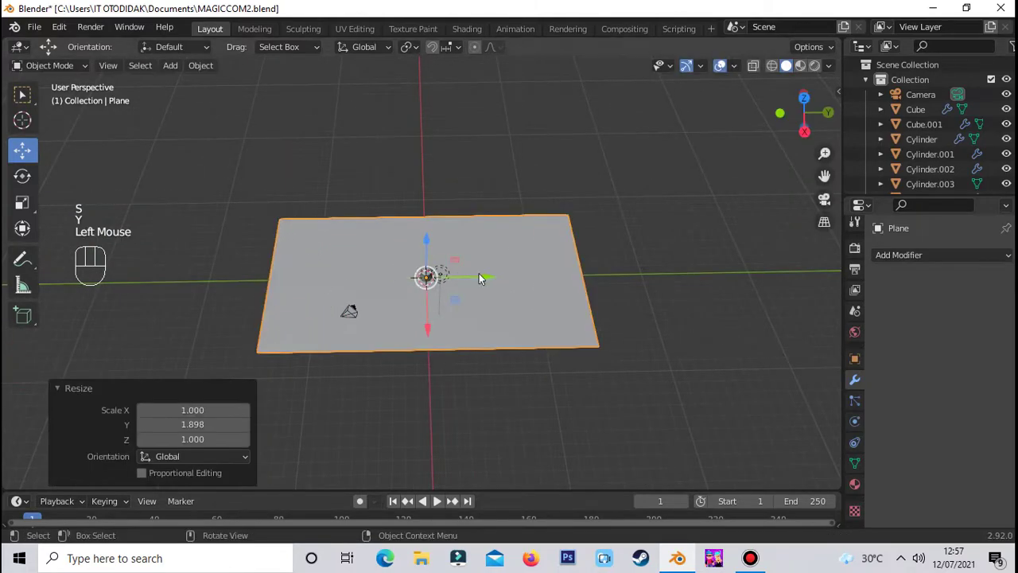
drag(479, 272, 557, 275)
scroll(556, 275, down, 2)
middle_drag(557, 276, 606, 346)
scroll(621, 283, up, 5)
scroll(525, 350, up, 3)
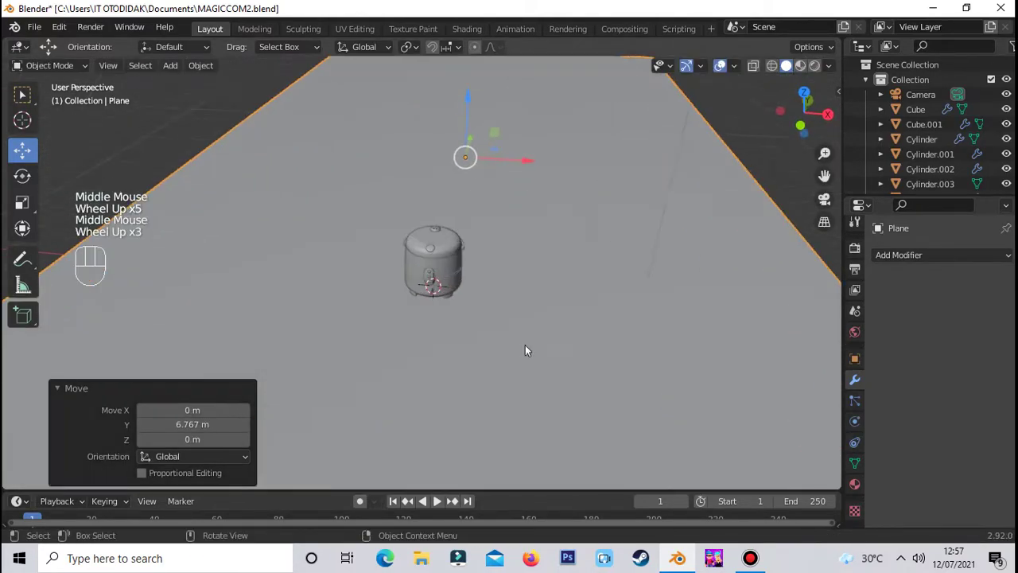
Widen the floor plane along X so it extends well beyond both sides of the rice cooker
scroll(525, 350, down, 6)
middle_drag(525, 350, 530, 380)
key(s)
key(x)
click(802, 450)
scroll(434, 354, up, 2)
click(435, 354)
scroll(464, 353, up, 4)
scroll(464, 353, down, 2)
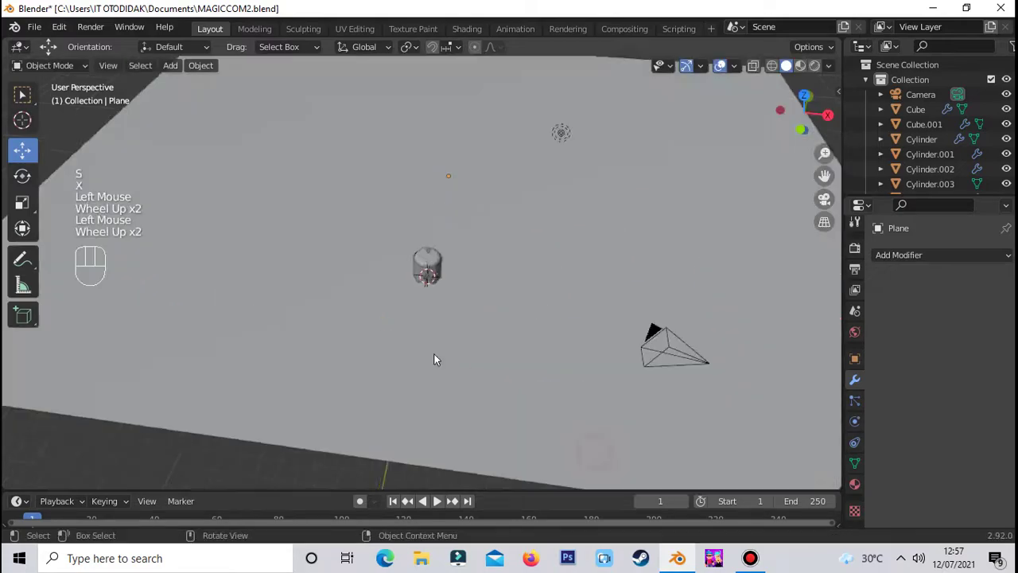
middle_drag(464, 353, 458, 336)
scroll(458, 336, up, 2)
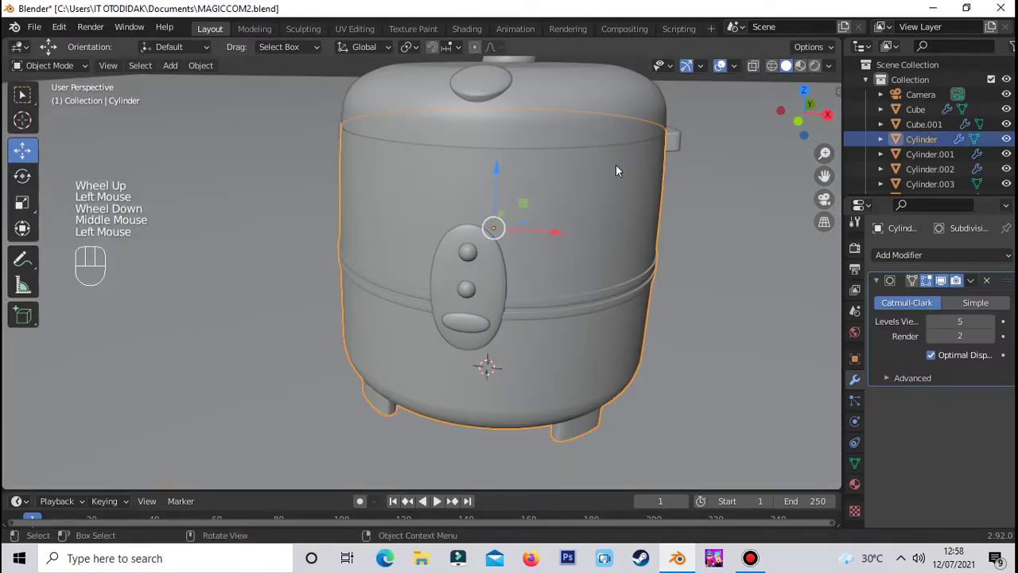
Cut an edge loop around the cooker body just below its upper rim in Edit Mode
middle_drag(616, 171, 644, 225)
key(Tab)
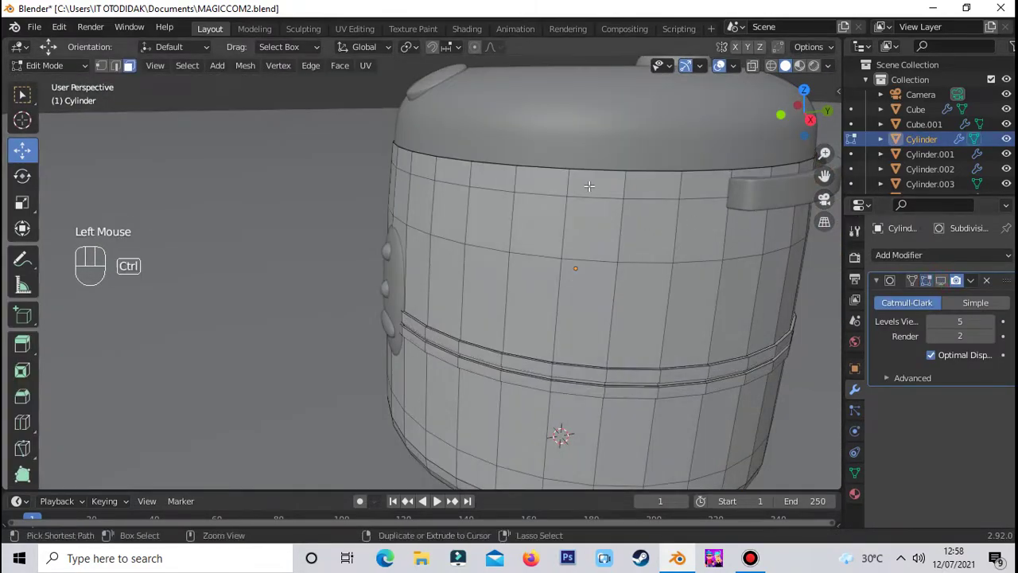
click(567, 185)
scroll(637, 207, down, 1)
click(707, 227)
scroll(706, 227, up, 2)
Leave the body's mesh and lower the carrying handle slightly along Z
key(Tab)
click(760, 201)
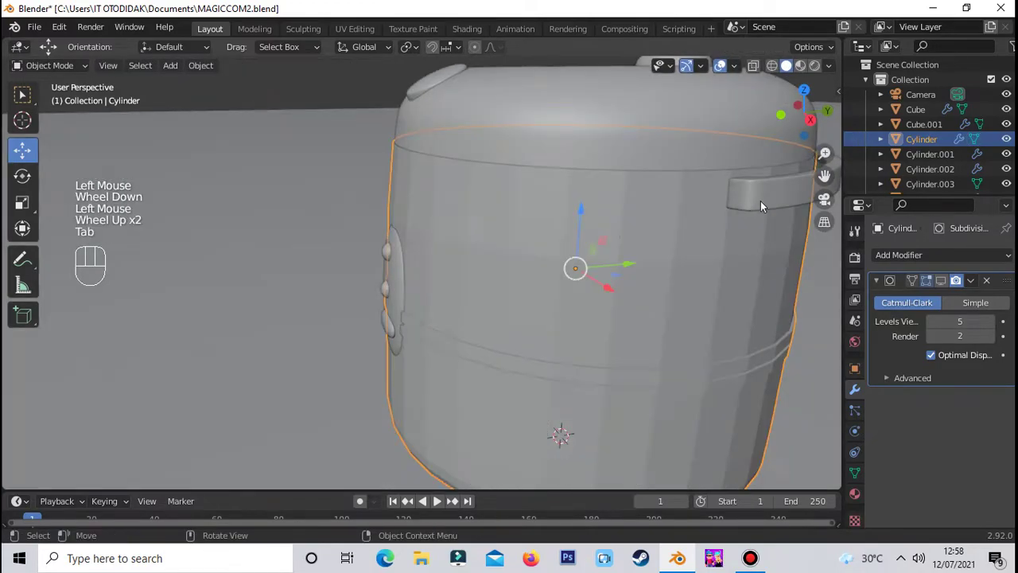
drag(760, 201, 634, 220)
key(Tab)
click(663, 228)
key(Tab)
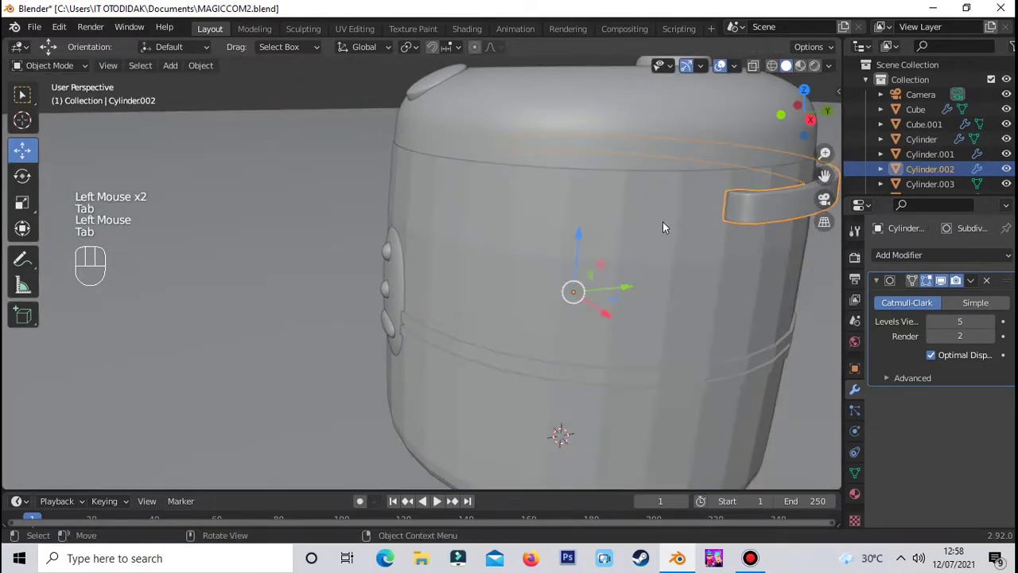
Select the ring of faces at the body's upper rim and extrude it outward along the normals by about 0.012 m
click(663, 226)
key(Tab)
scroll(737, 198, up, 1)
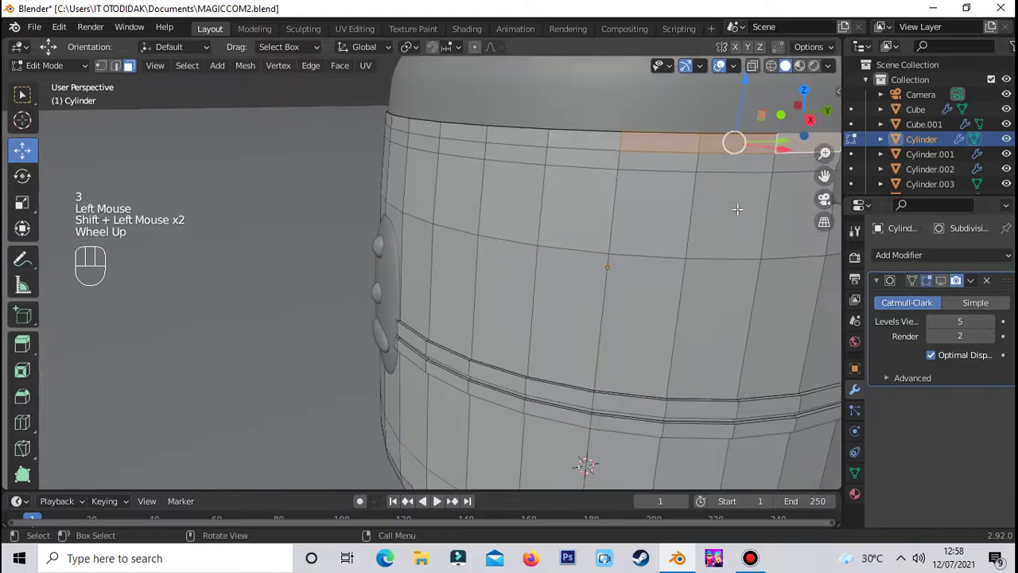
scroll(737, 213, down, 2)
shift+middle_drag(557, 231, 387, 239)
scroll(520, 236, up, 1)
scroll(450, 437, up, 2)
key(alt+e)
click(389, 257)
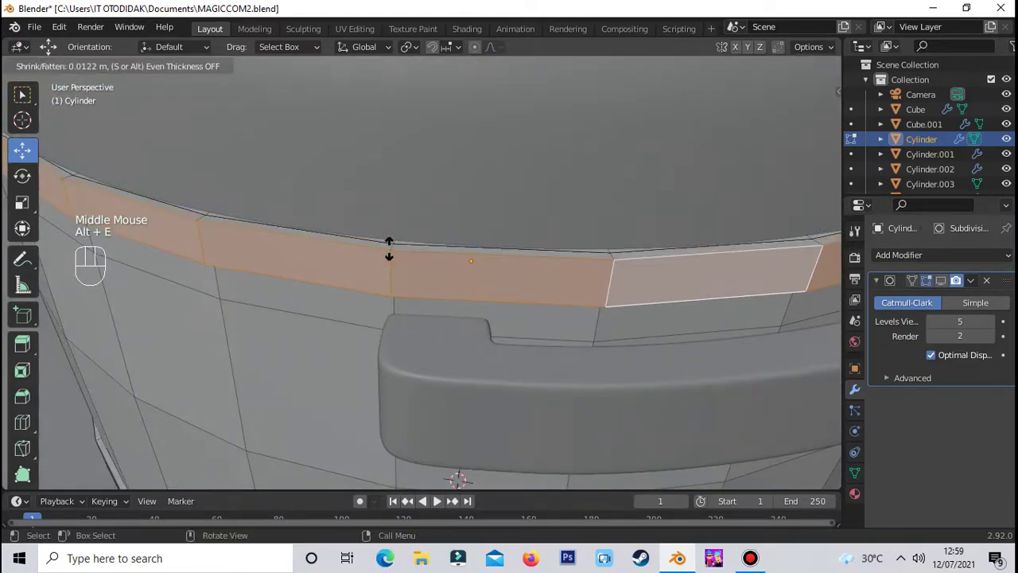
click(389, 245)
Add a loop cut to the body faces under the rim band and slide it to the band with factor -1.000
click(494, 315)
middle_drag(381, 319, 502, 336)
scroll(502, 336, down, 1)
click(508, 337)
scroll(513, 337, up, 2)
middle_drag(727, 318, 509, 350)
scroll(518, 396, up, 3)
click(414, 403)
key(ctrl+r)
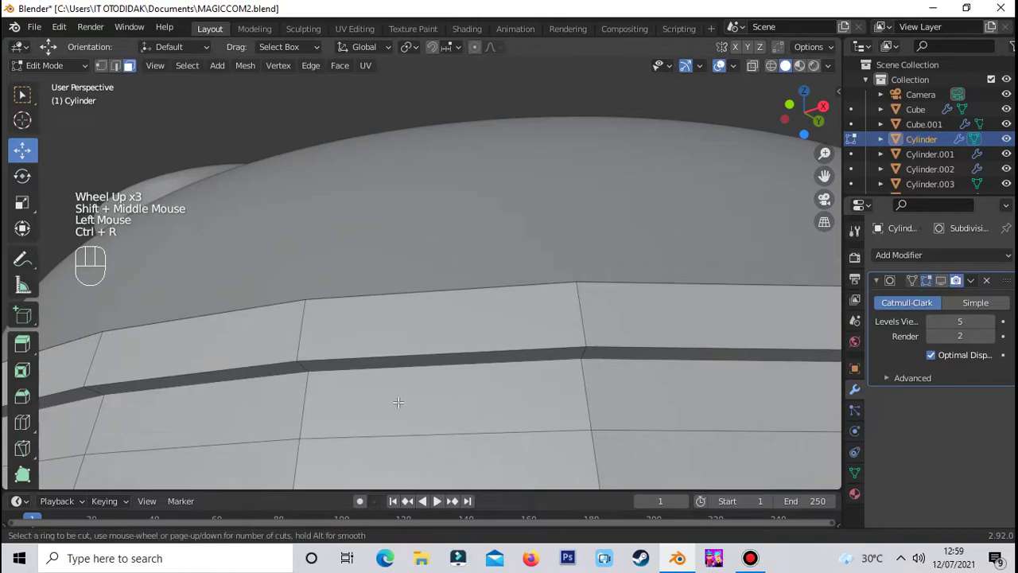
click(291, 415)
scroll(356, 318, down, 2)
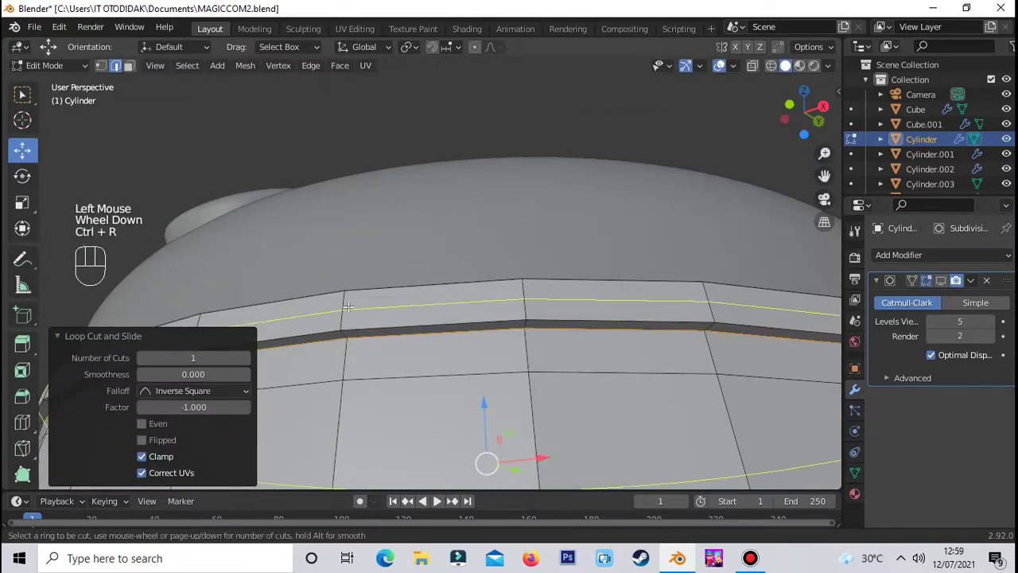
Add a loop cut on the extruded rim band, slide it to the edge with factor -1.000, and return to Object Mode
drag(348, 307, 361, 317)
scroll(353, 286, down, 2)
middle_drag(354, 286, 732, 250)
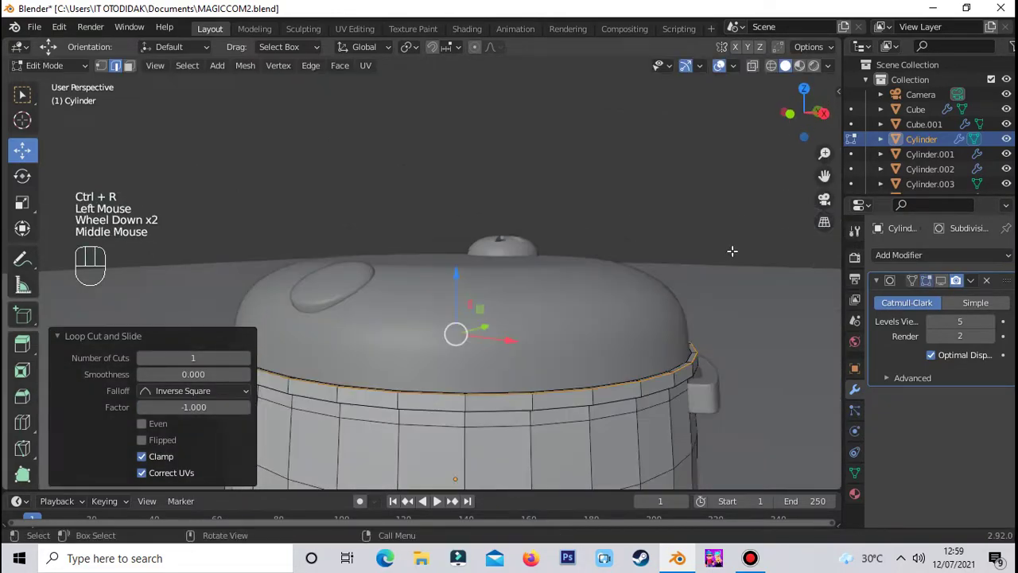
click(732, 250)
scroll(732, 250, up, 1)
click(233, 212)
scroll(233, 212, down, 1)
key(Tab)
Examine the rice cooker's rim band and front panel against the floor plane from near and far
click(146, 355)
scroll(146, 355, down, 2)
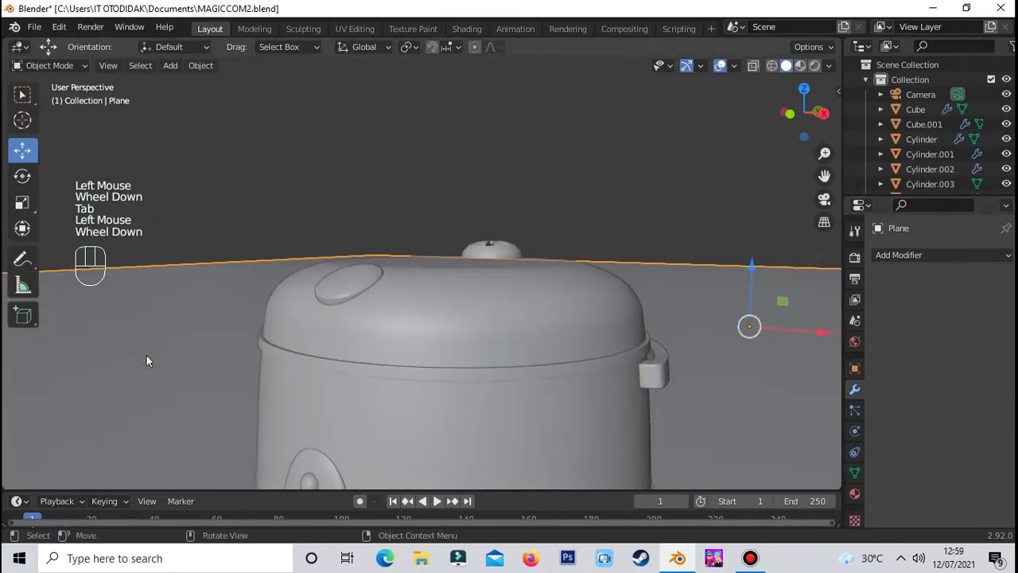
middle_drag(146, 356, 154, 351)
scroll(198, 374, down, 2)
scroll(246, 395, up, 2)
scroll(250, 386, up, 2)
scroll(250, 385, down, 1)
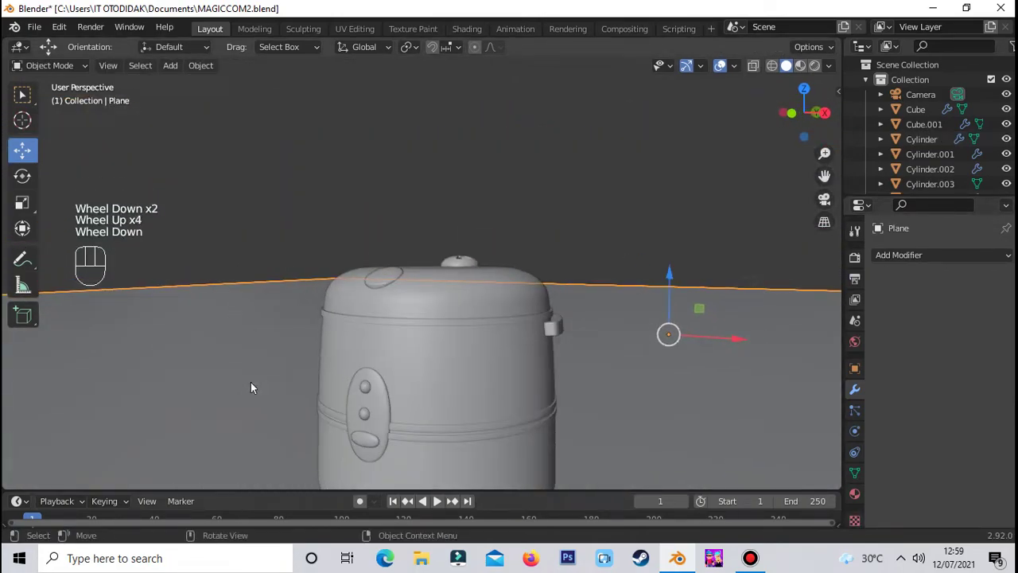
scroll(250, 387, up, 2)
scroll(250, 387, down, 1)
Add a mesh cube, scale it down uniformly, and raise it along Z into the lower part of the body
click(170, 65)
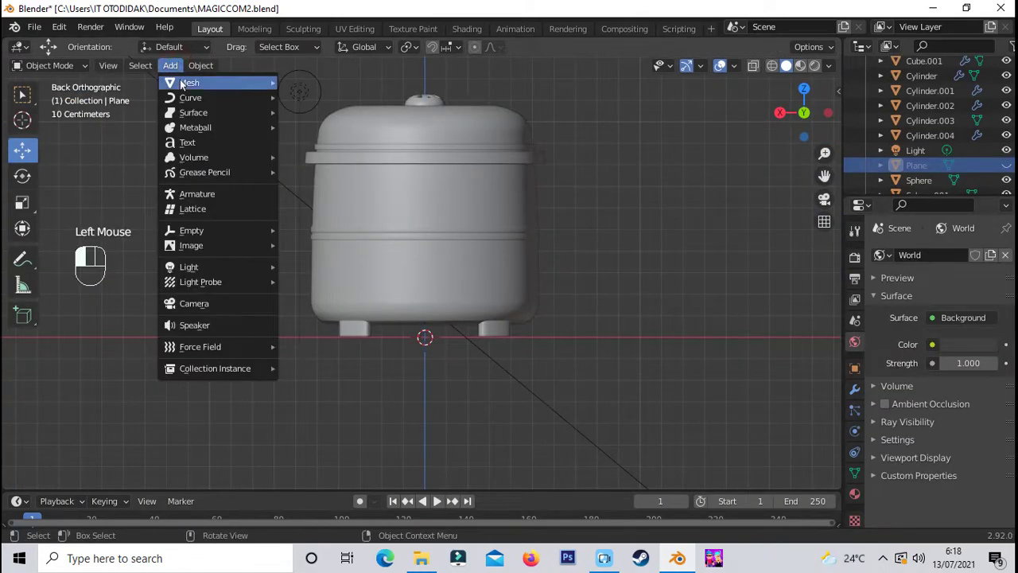
mouse_move(207, 83)
click(312, 97)
key(s)
click(506, 334)
drag(427, 268, 429, 201)
key(s)
click(565, 301)
Move the small cube about 0.625 m along Y behind the body and flatten it along Z by 0.360
middle_drag(563, 301, 637, 327)
drag(474, 284, 574, 304)
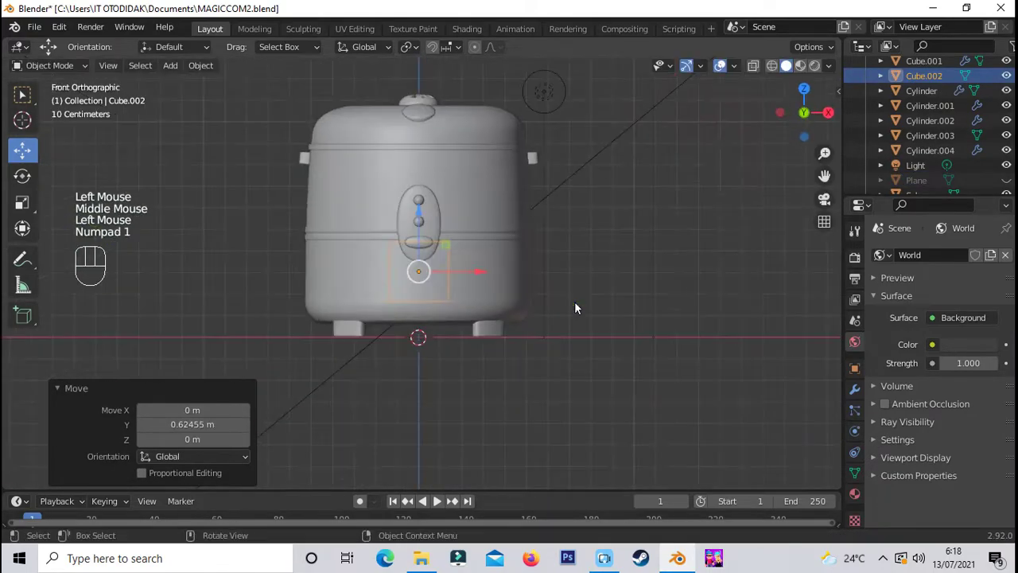
key(KP_3)
key(s)
key(z)
click(612, 217)
scroll(612, 217, up, 2)
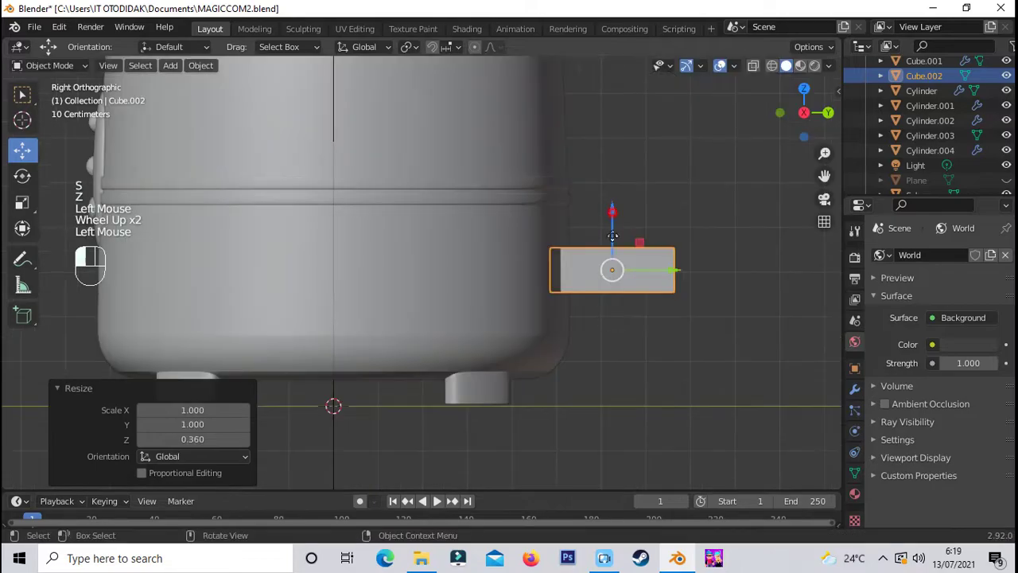
Scale the flat block down uniformly and shift it about 0.06 m along Y to meet the body's lower back
key(s)
click(674, 342)
key(KP_3)
key(KP_3)
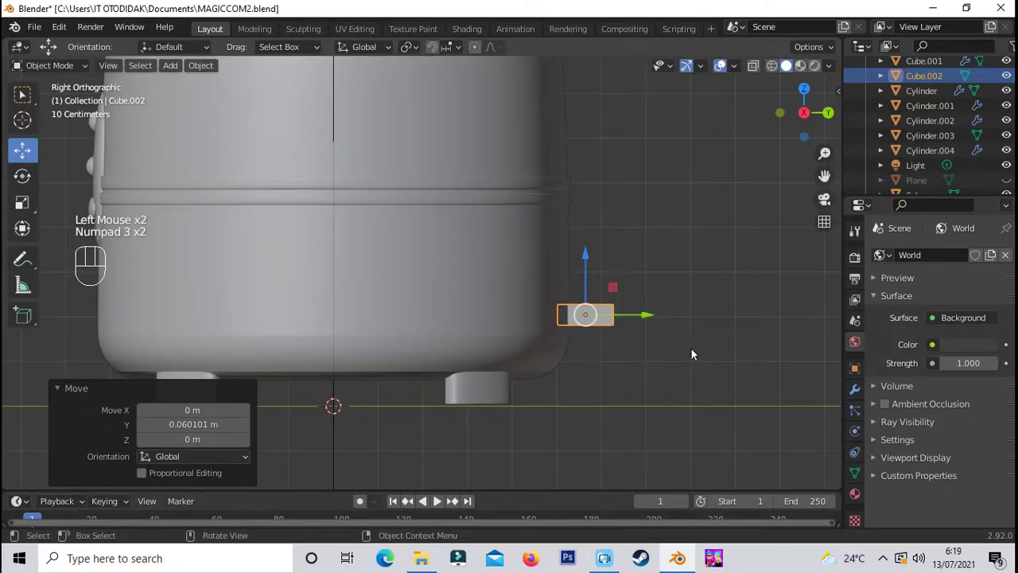
click(675, 399)
key(KP_3)
scroll(675, 399, down, 2)
Narrow the block along X by 0.436 in the back view
middle_drag(674, 399, 525, 304)
key(KP_3)
key(KP_1)
key(KP_3)
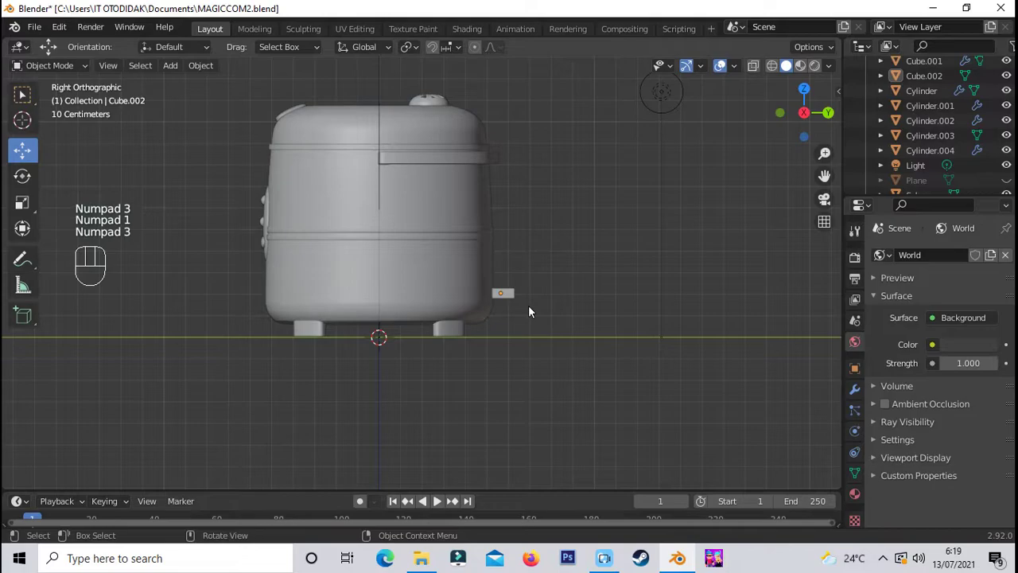
key(KP_1)
key(KP_9)
scroll(528, 310, up, 2)
click(427, 313)
key(s)
click(549, 340)
scroll(530, 345, down, 1)
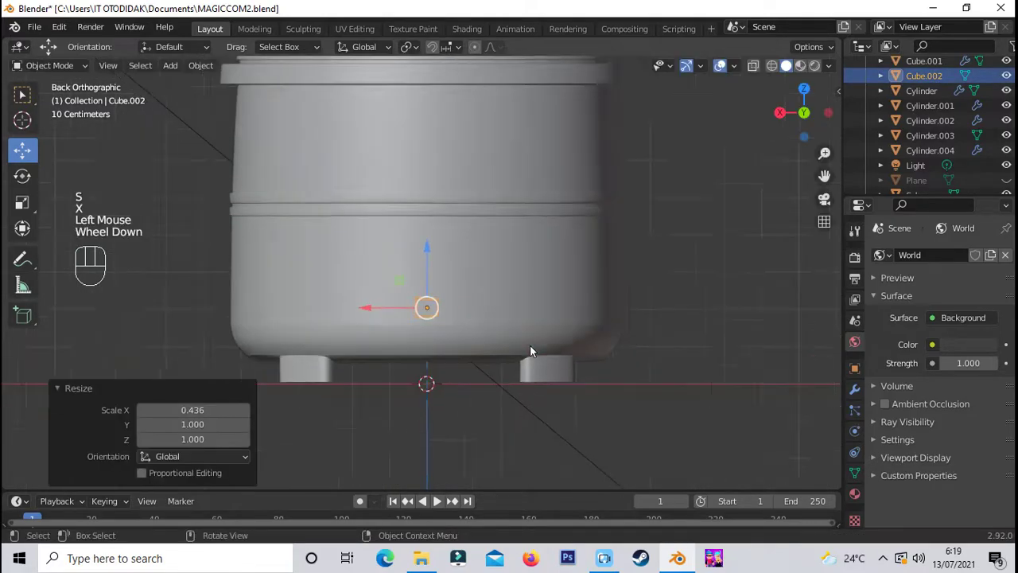
Adjust the narrow block's position so it protrudes from the lower back of the body
middle_drag(530, 344, 682, 407)
click(683, 407)
scroll(682, 407, up, 2)
click(725, 404)
drag(775, 405, 802, 413)
click(769, 454)
middle_drag(769, 455, 698, 419)
scroll(698, 419, down, 1)
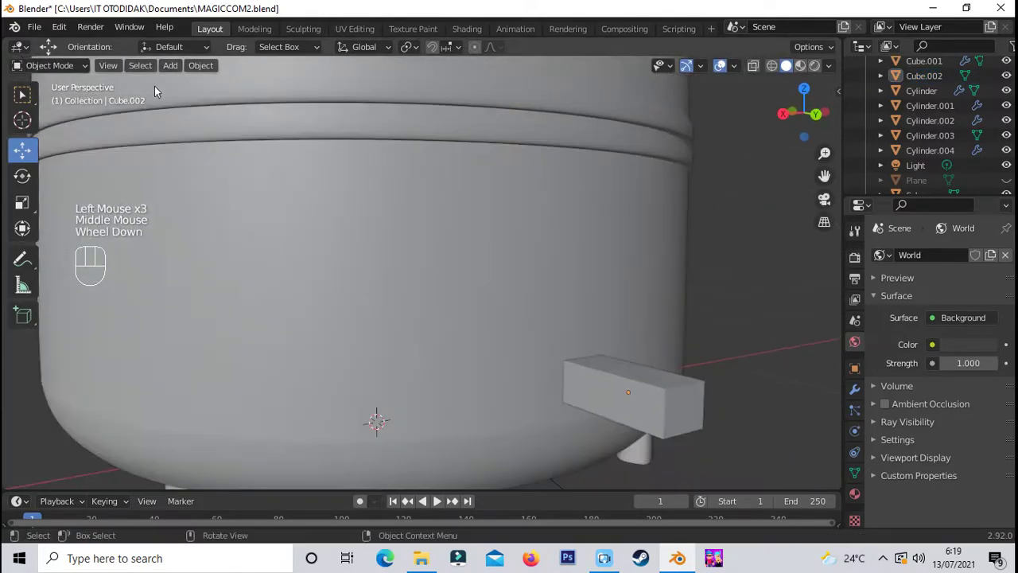
Select the block's outer end face in Edit Mode and scale it down to taper the block
key(Tab)
key(3)
click(685, 411)
key(s)
click(757, 439)
scroll(752, 438, down, 2)
click(716, 437)
key(ctrl+z)
key(s)
click(695, 420)
scroll(695, 421, up, 2)
click(747, 390)
middle_drag(747, 390, 664, 413)
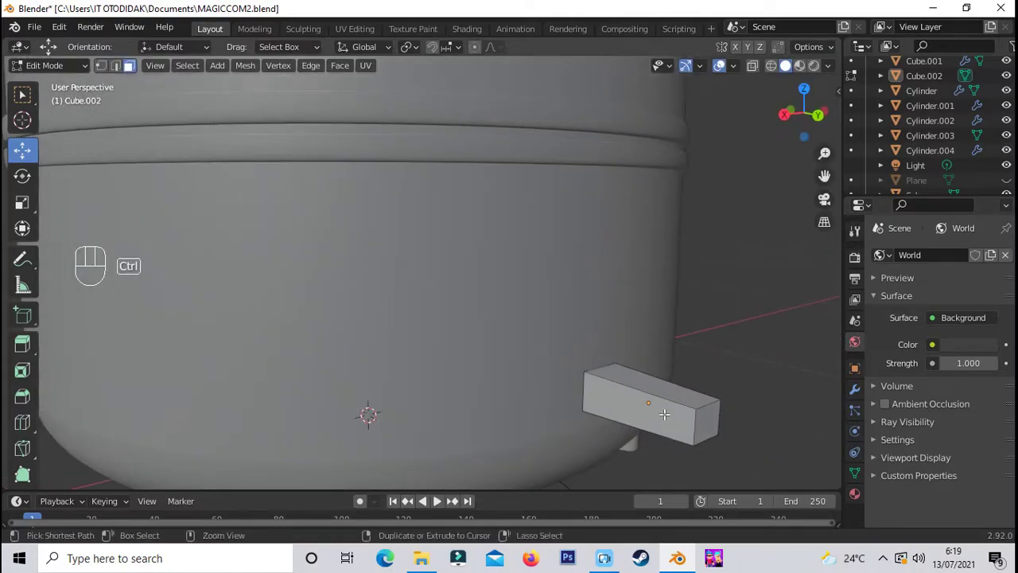
Add seven evenly spaced loop cuts along the tapered block's length
click(652, 419)
click(665, 413)
scroll(677, 407, up, 1)
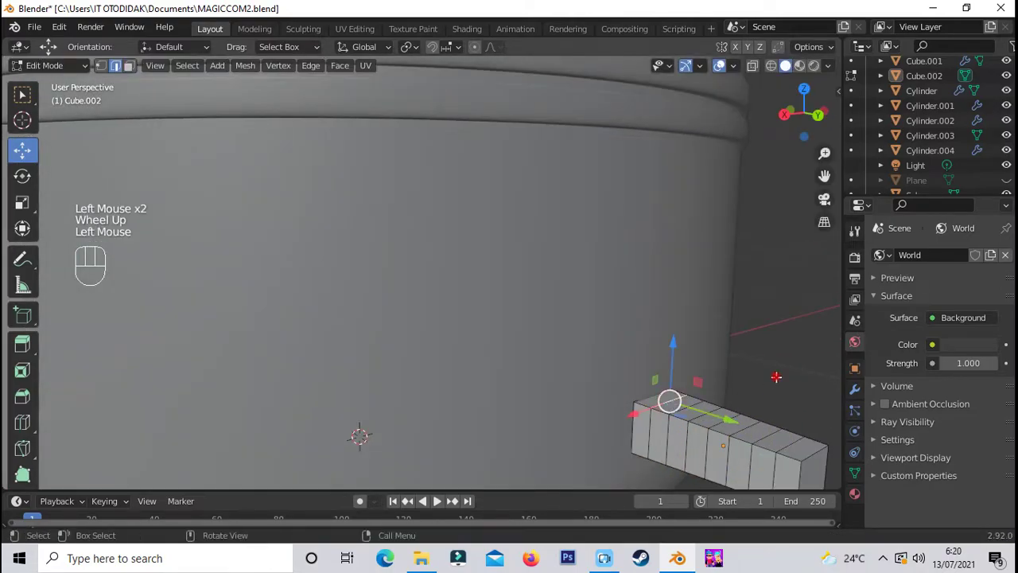
scroll(781, 375, down, 1)
middle_drag(780, 376, 825, 357)
Set up face selection on the block in the right side view with X-ray and wireframe display
key(KP_3)
scroll(572, 223, up, 2)
shift+middle_drag(571, 220, 239, 150)
scroll(239, 150, up, 2)
click(752, 66)
click(128, 65)
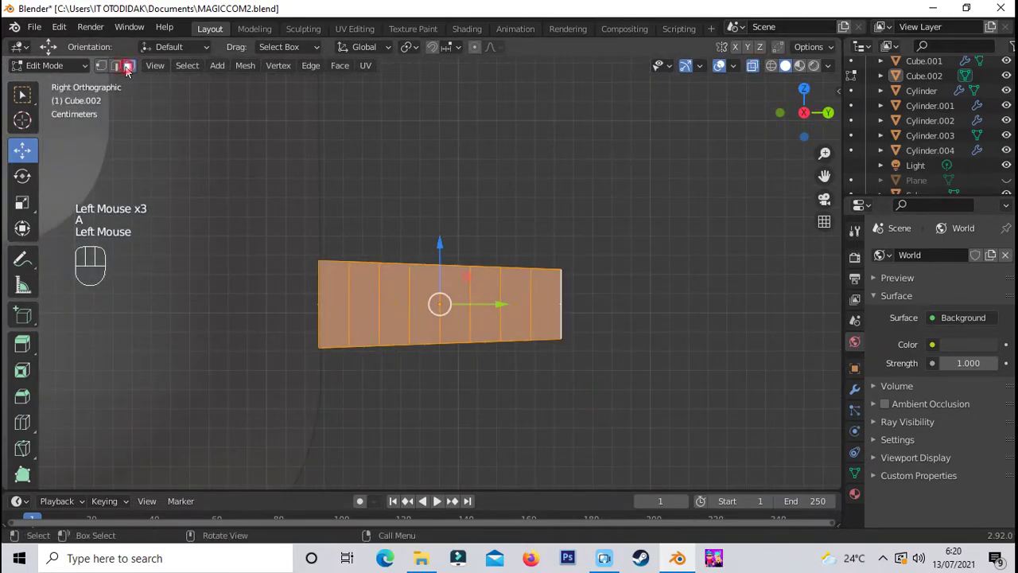
click(771, 65)
scroll(518, 239, down, 1)
click(509, 238)
middle_drag(509, 238, 481, 236)
key(Tab)
key(Tab)
scroll(482, 322, up, 1)
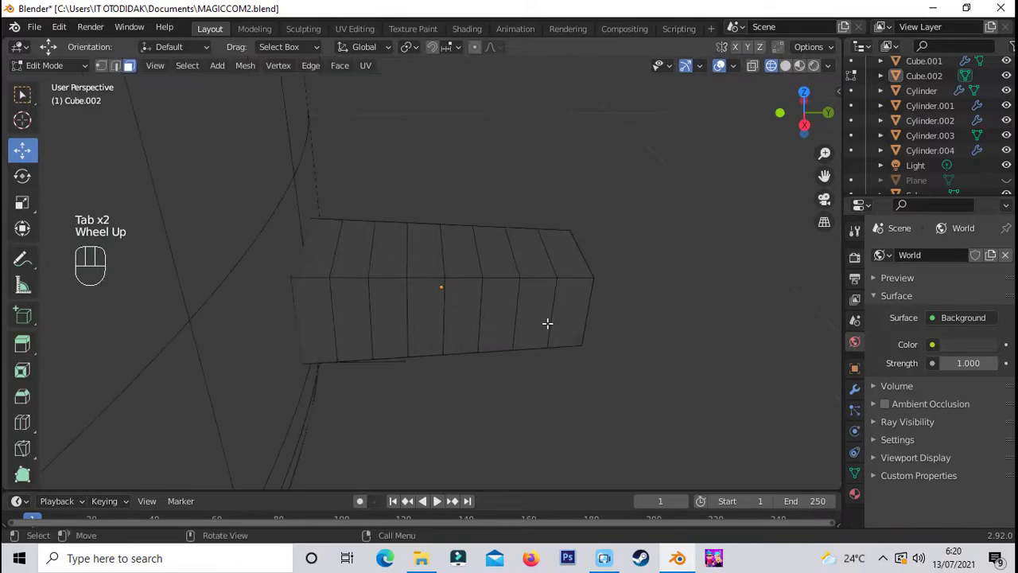
Select every other segment of the block all the way around, starting with the segment nearest the body
click(337, 276)
middle_drag(337, 275, 554, 221)
key(KP_1)
key(KP_3)
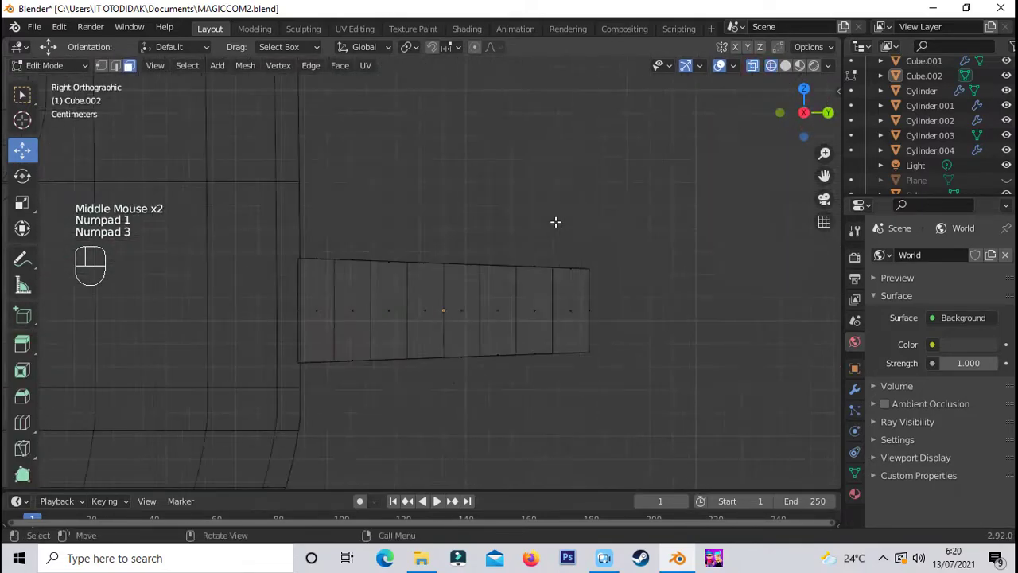
scroll(554, 220, up, 1)
drag(326, 232, 339, 340)
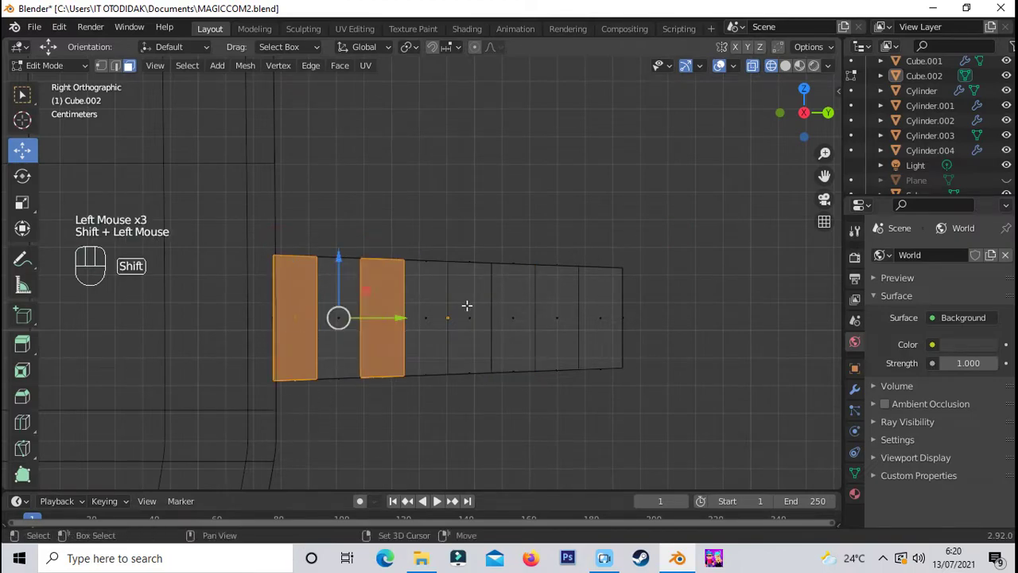
shift+click(557, 317)
middle_drag(557, 316, 695, 389)
key(alt+e)
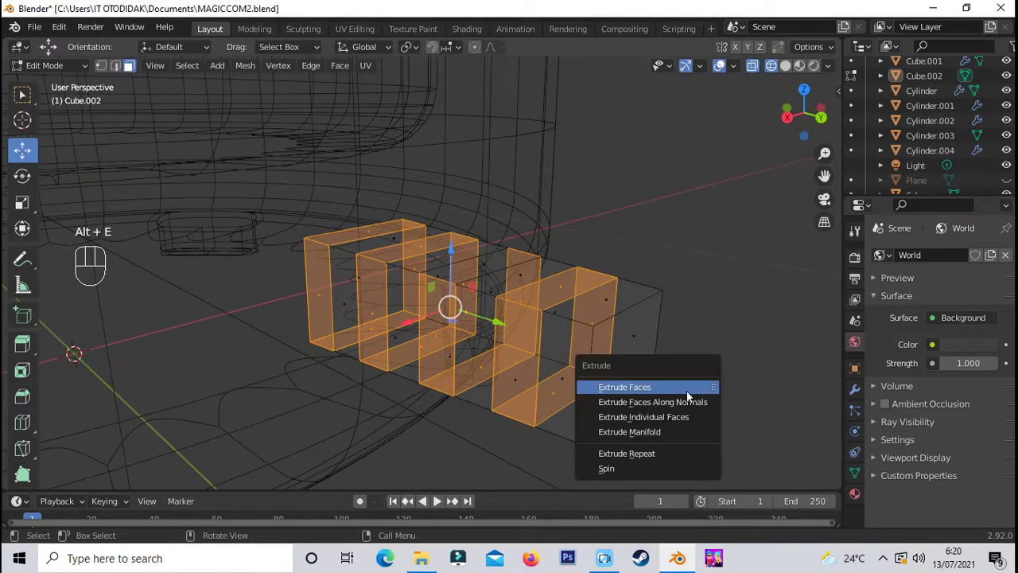
click(676, 400)
right_click(720, 138)
key(ctrl+z)
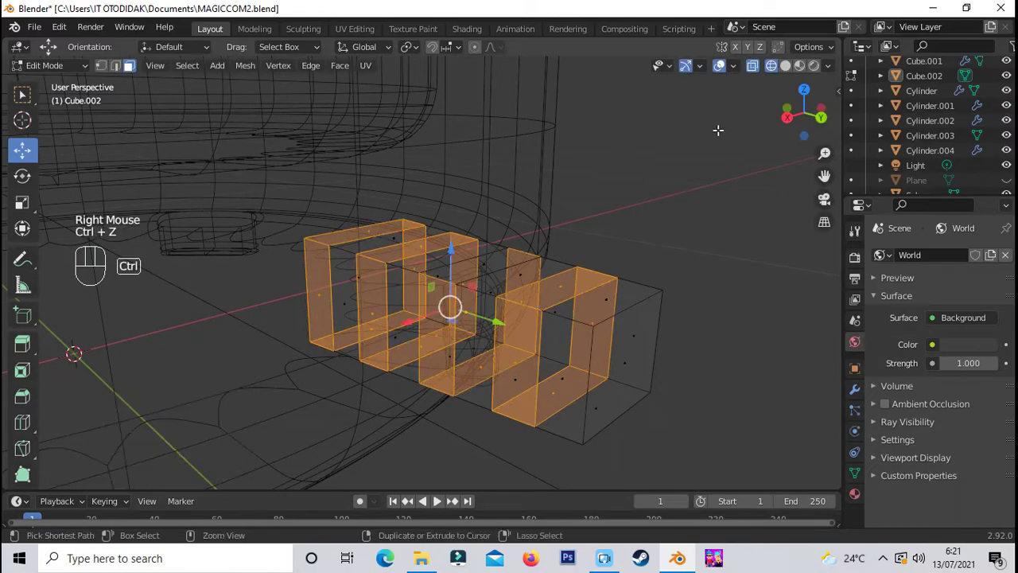
key(ctrl+z)
Complete the alternate-segment selection and extrude those faces outward along their normals to form four raised ribs in solid display
key(KP_3)
shift+drag(561, 347, 562, 351)
click(786, 66)
click(755, 67)
middle_drag(682, 221, 721, 289)
key(alt+e)
click(720, 288)
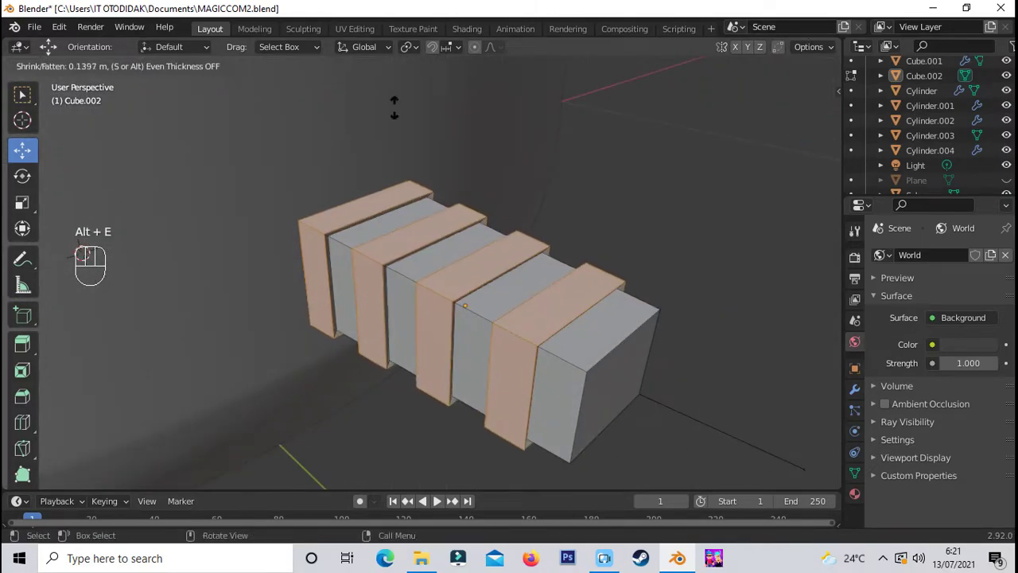
click(242, 215)
drag(477, 306, 486, 313)
click(695, 352)
Return to Object Mode and fine-tune the ribbed block's position along Y against the body
scroll(696, 352, down, 2)
middle_drag(695, 352, 684, 322)
scroll(668, 350, down, 2)
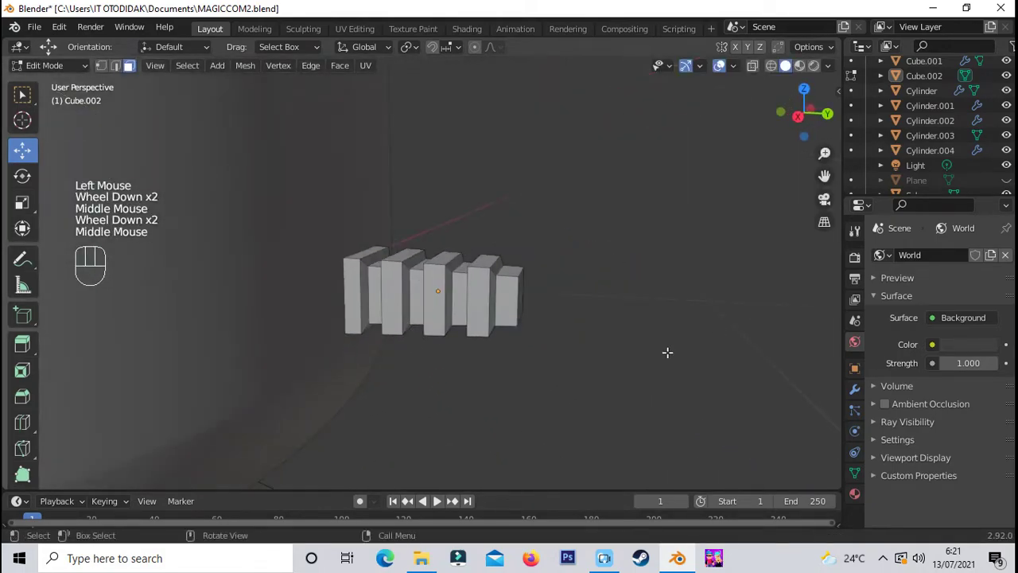
key(Tab)
click(513, 306)
drag(504, 295, 509, 296)
click(509, 295)
scroll(625, 354, down, 2)
middle_drag(624, 354, 525, 402)
scroll(525, 402, down, 4)
scroll(470, 381, up, 2)
scroll(466, 379, down, 2)
scroll(467, 380, up, 1)
middle_drag(466, 380, 239, 355)
scroll(318, 360, up, 2)
click(323, 363)
Add a NURBS path curve at the world origin
scroll(325, 361, down, 2)
middle_drag(326, 361, 302, 370)
scroll(272, 334, down, 1)
click(200, 65)
mouse_move(170, 65)
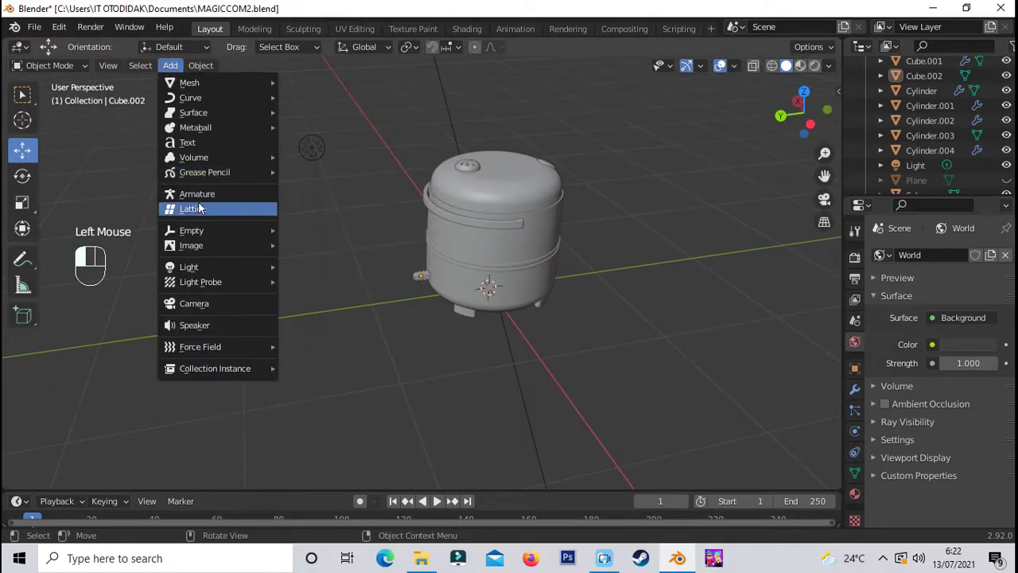
mouse_move(245, 97)
click(308, 163)
scroll(620, 343, down, 2)
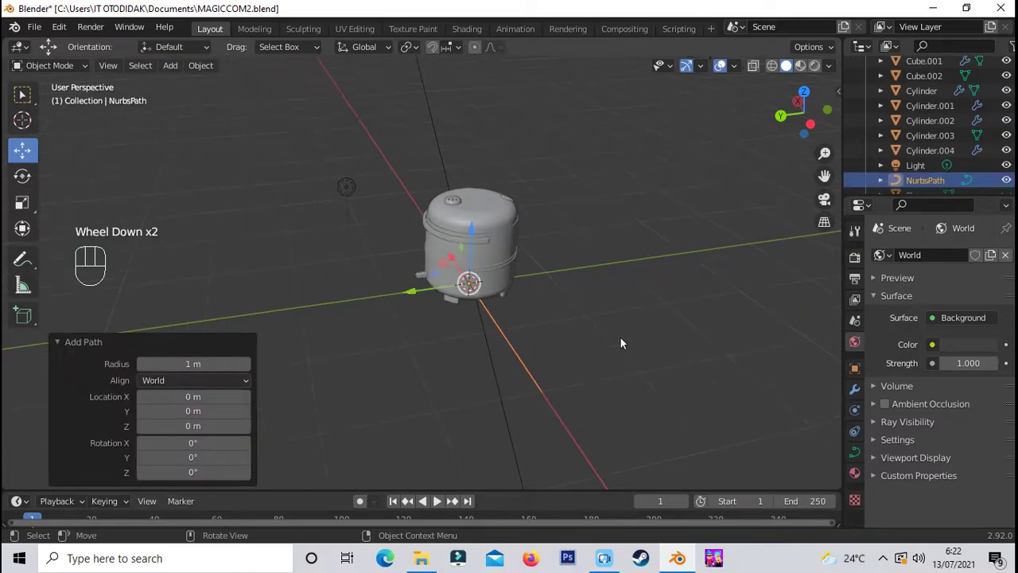
Rotate the path 90° to run along Y and move it 2.6358 m along Y behind the cooker
key(9)
key(0)
click(450, 291)
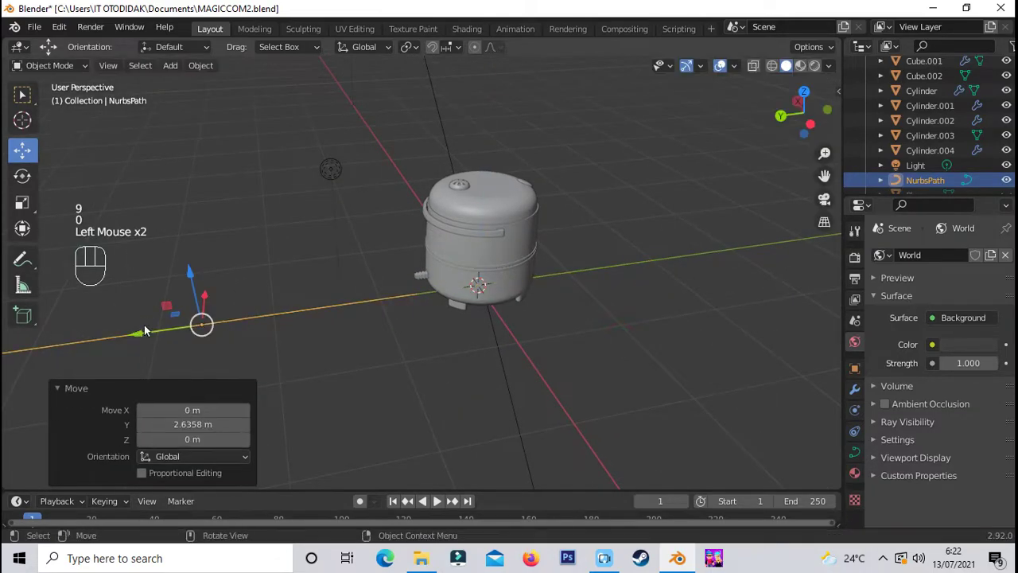
drag(145, 324, 298, 278)
In Edit Mode, raise the path's nearest control point about 0.22 m and shift it along Y toward the ribbed block
scroll(297, 277, up, 2)
key(Tab)
scroll(133, 208, up, 4)
key(KP_3)
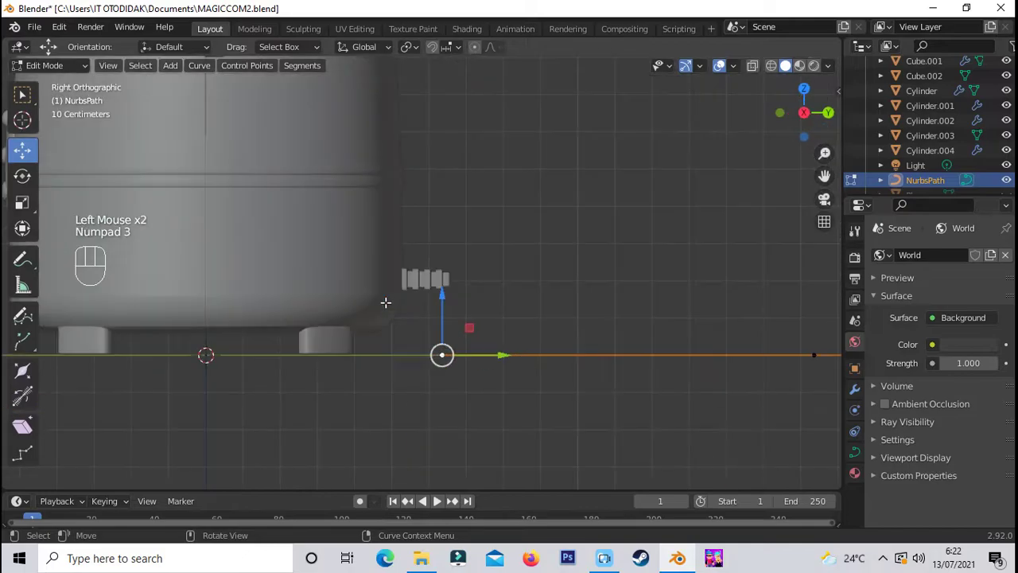
scroll(827, 326, down, 3)
drag(745, 302, 767, 302)
scroll(482, 329, up, 2)
click(482, 329)
drag(484, 265, 484, 208)
scroll(544, 268, down, 1)
scroll(549, 270, up, 3)
drag(582, 274, 553, 276)
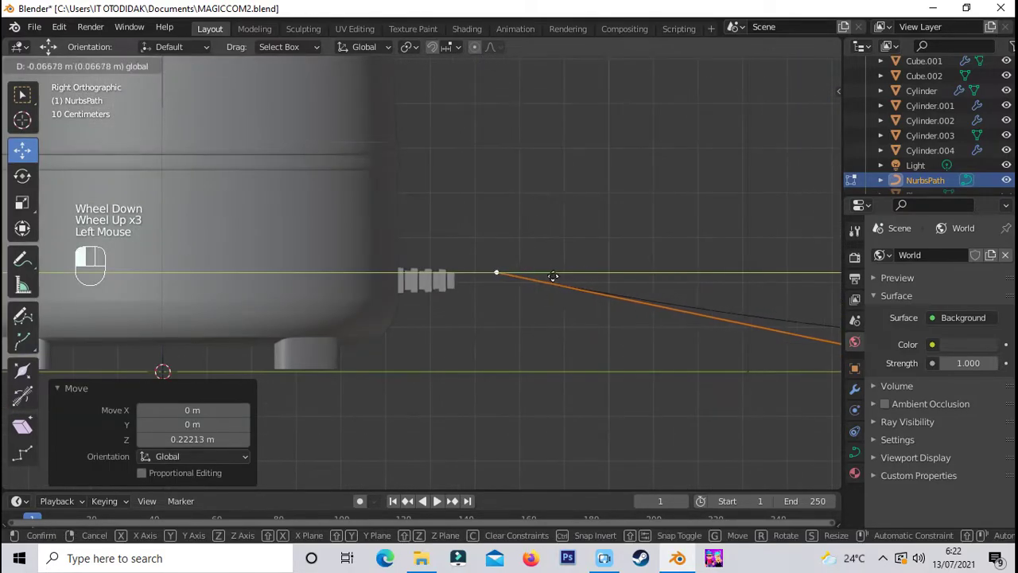
drag(498, 225, 498, 227)
Extrude the raised control point along negative Y to reach the ribbed block's outer end
key(e)
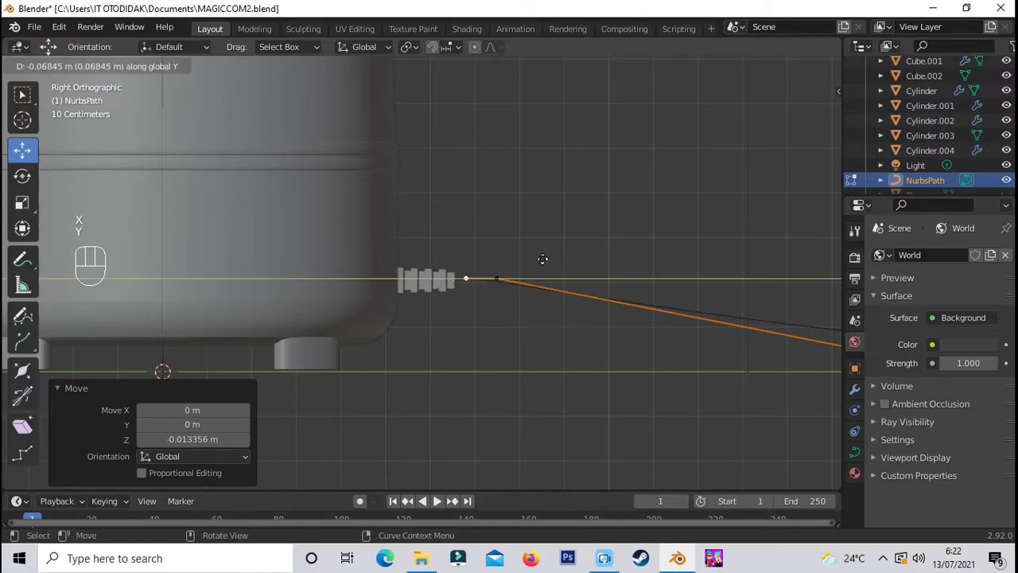
click(522, 256)
click(559, 220)
scroll(559, 221, down, 2)
middle_drag(556, 225, 492, 278)
Lower the control point next to the path's start slightly and shift it along Y away from the block
click(475, 282)
key(KP_3)
drag(473, 217, 472, 230)
click(523, 209)
drag(537, 282, 566, 284)
click(628, 282)
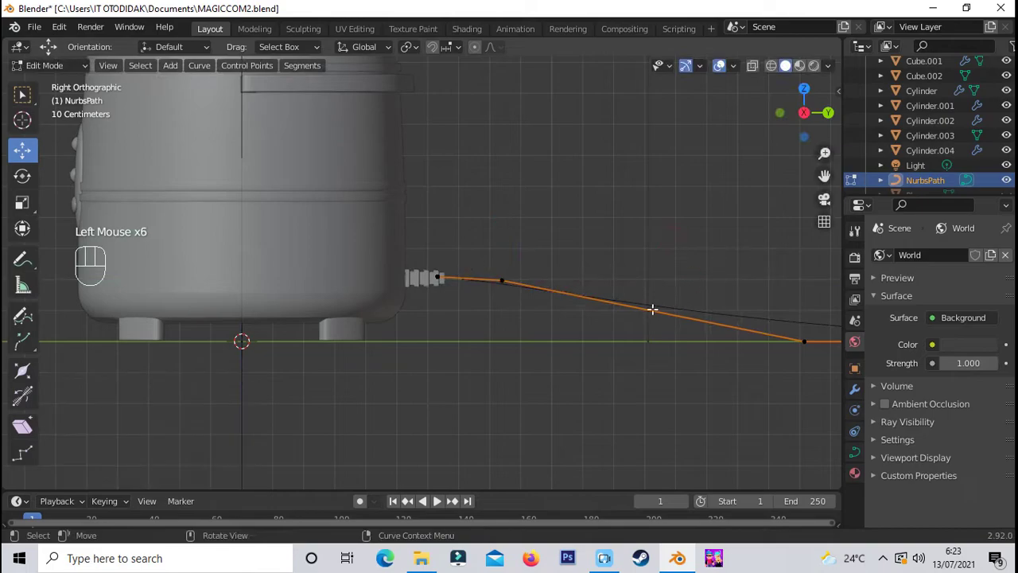
Pull the first ground-level control point along Y toward the cooker and lower the second point about 0.062 m
click(666, 309)
scroll(665, 310, down, 3)
click(643, 311)
drag(689, 313, 521, 312)
scroll(602, 364, down, 1)
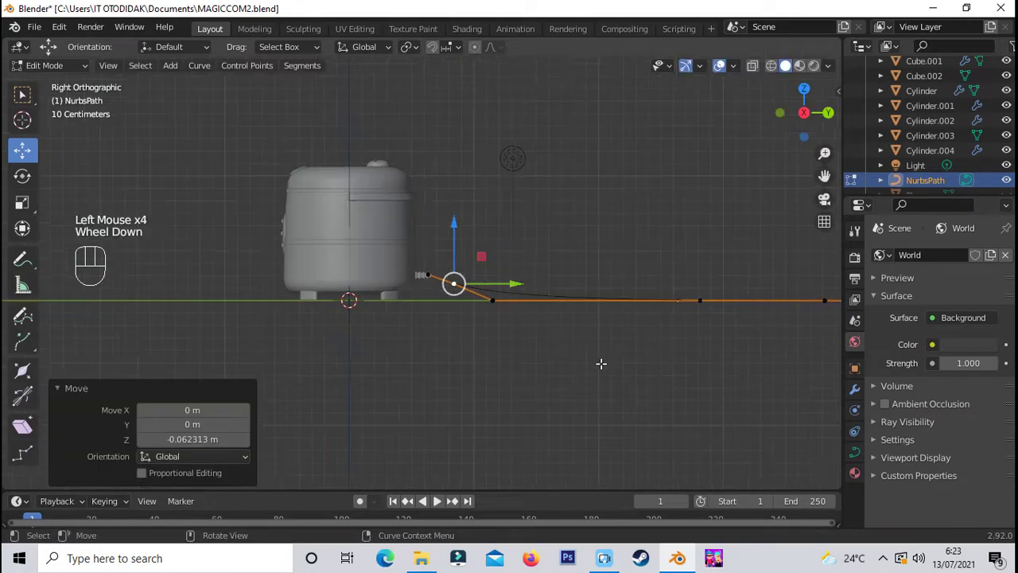
In the top view, shift the path's third control point along negative X to start a bend
key(KP_7)
scroll(482, 220, up, 2)
scroll(509, 219, down, 6)
scroll(509, 220, up, 1)
scroll(509, 220, up, 3)
click(518, 228)
click(427, 204)
drag(460, 204, 412, 208)
Pull the next two control points of the path along Y toward the cooker
scroll(481, 161, down, 1)
click(430, 93)
scroll(427, 107, down, 2)
drag(423, 104, 423, 156)
click(422, 112)
drag(422, 82, 423, 130)
Shift the path's fourth control point along positive X to make an opposing bend
scroll(424, 163, up, 2)
click(422, 173)
drag(485, 172, 504, 172)
middle_drag(532, 191, 538, 293)
Shift the third, fifth and last control points of the path along negative X to shape a winding cord
click(451, 229)
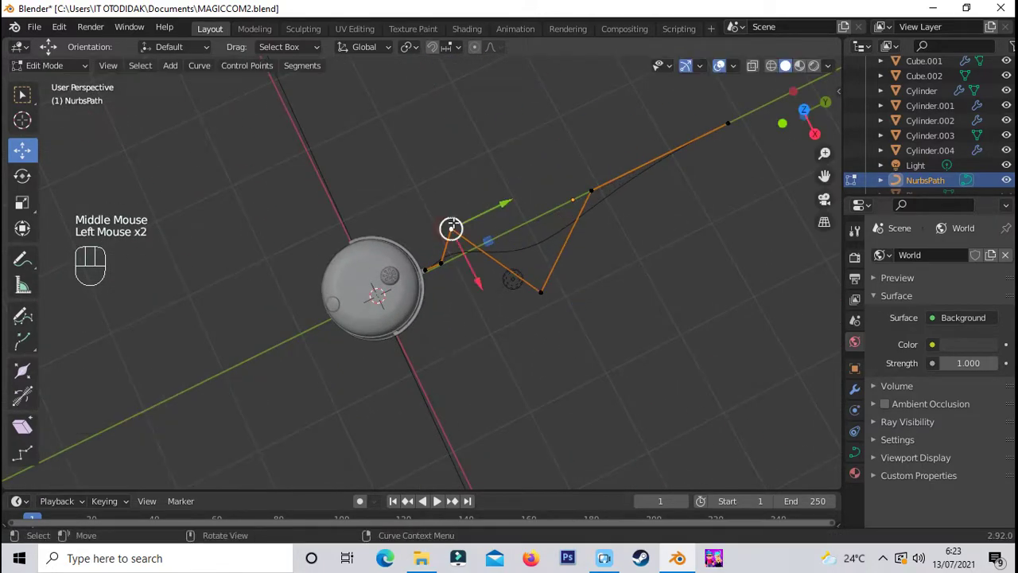
drag(465, 254, 465, 253)
click(591, 191)
drag(620, 242, 606, 220)
click(730, 124)
drag(755, 175, 725, 120)
Pull the path's end point toward the cooker along Y and extrude it twice, the second time 1.7264 m along negative Y
scroll(711, 119, up, 1)
scroll(700, 118, down, 2)
drag(654, 116, 542, 144)
scroll(594, 141, up, 2)
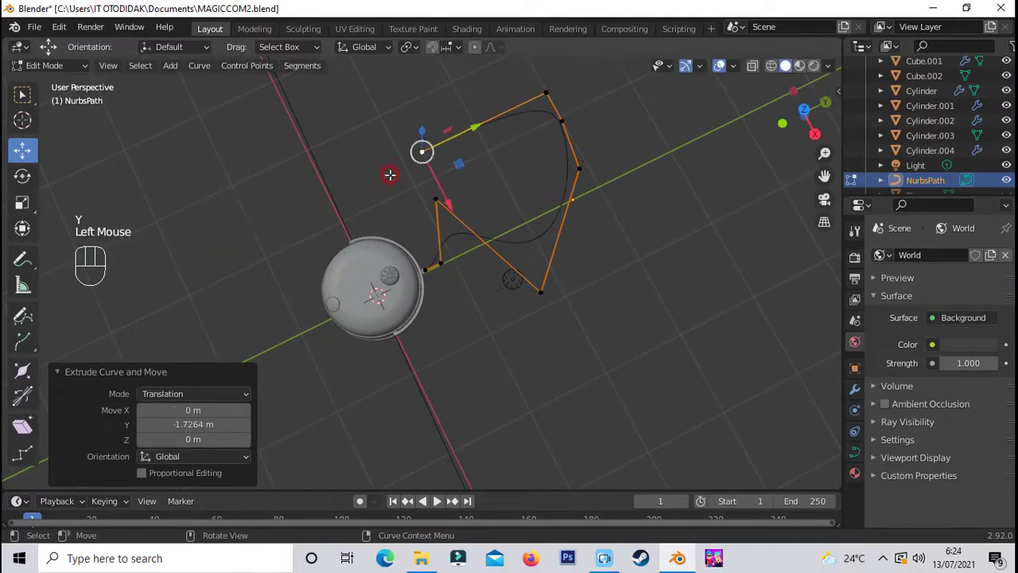
click(450, 187)
Extrude another control point from the path's end to carry the cord around beside the cooker
drag(396, 216, 379, 179)
click(425, 242)
middle_drag(432, 252, 534, 282)
scroll(533, 282, down, 1)
scroll(509, 307, up, 2)
shift+middle_drag(412, 407, 444, 282)
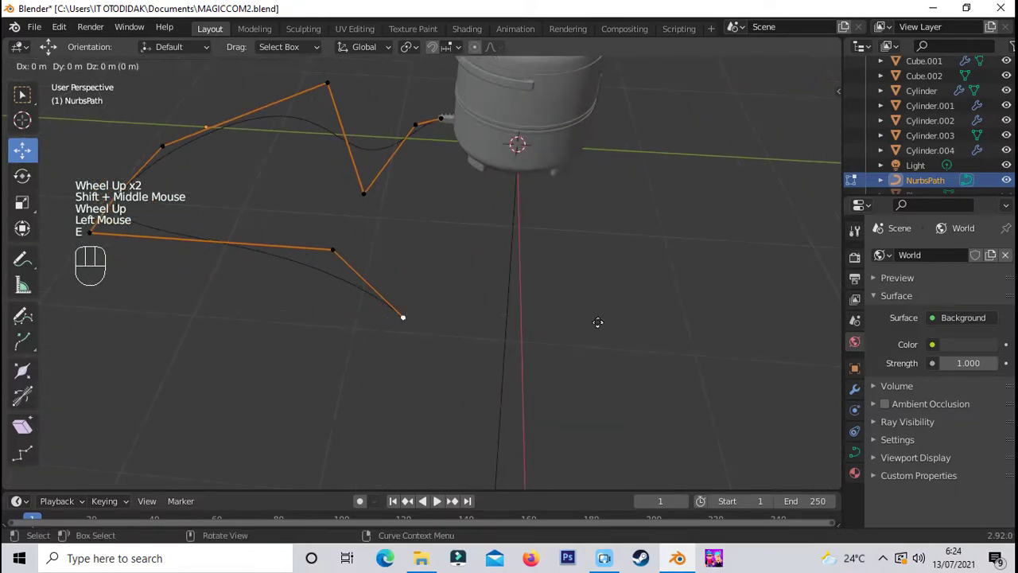
Extrude the path's end 0.29851 m along negative Y and add one more control point beyond it
click(648, 300)
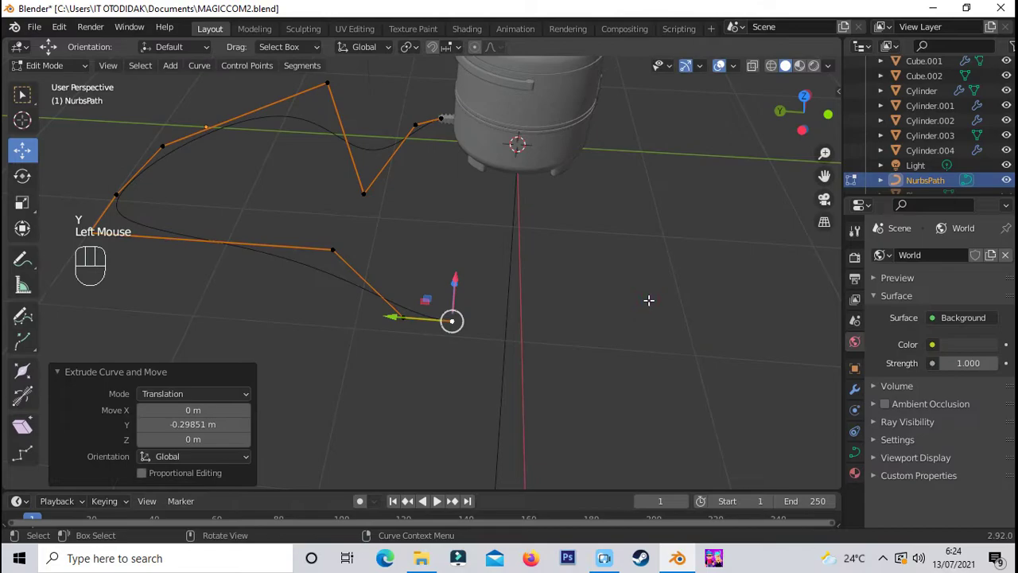
drag(599, 297, 590, 219)
scroll(707, 295, down, 2)
middle_drag(704, 297, 645, 255)
Select the path's end point in Edit Mode and extrude a final control point to lengthen the cord
key(Tab)
scroll(561, 338, up, 2)
scroll(628, 238, down, 3)
middle_drag(556, 222, 452, 283)
click(453, 287)
scroll(490, 301, up, 4)
key(Tab)
click(551, 303)
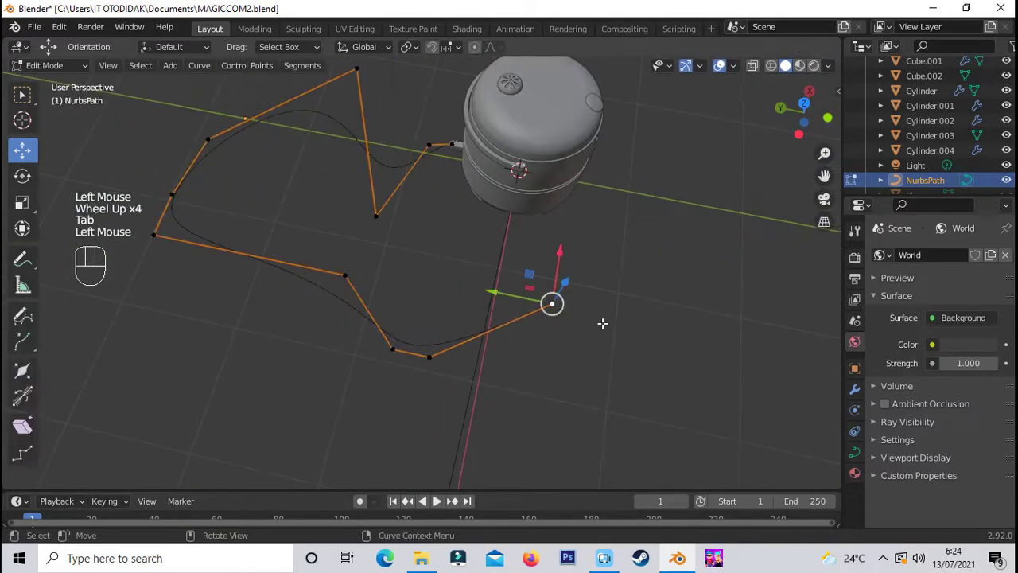
click(758, 306)
drag(697, 294, 611, 342)
Examine the cord path's shape and height relative to the cooker from the side and in perspective
middle_drag(619, 366, 644, 282)
key(KP_3)
click(360, 291)
scroll(357, 291, down, 1)
scroll(616, 366, down, 2)
middle_drag(357, 291, 532, 335)
scroll(616, 366, up, 2)
scroll(532, 336, up, 2)
click(423, 310)
middle_drag(423, 310, 652, 303)
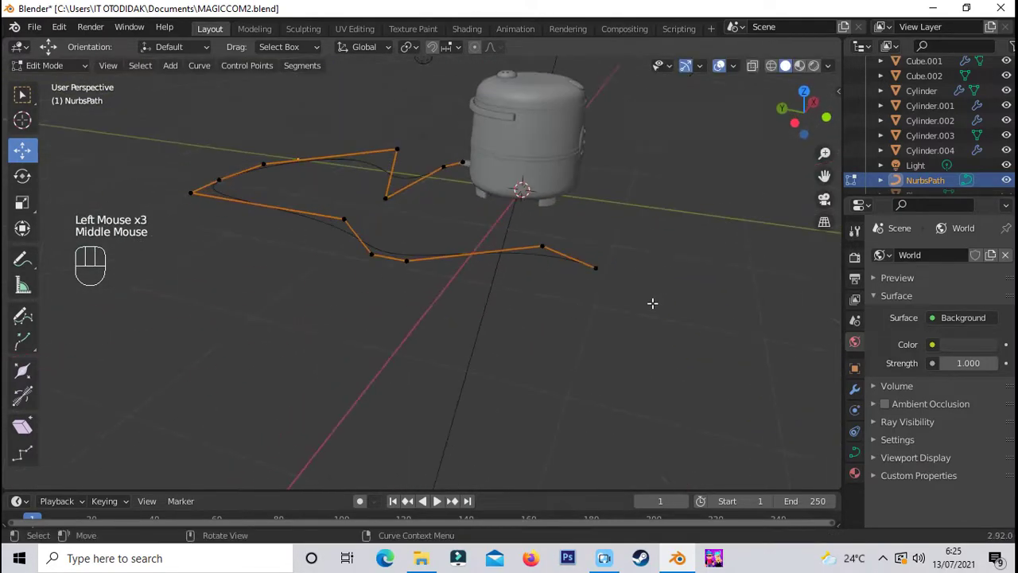
Leave Edit Mode and give the cord path a round bevel depth so it becomes a solid tube
click(527, 256)
key(Tab)
click(854, 451)
scroll(920, 459, down, 2)
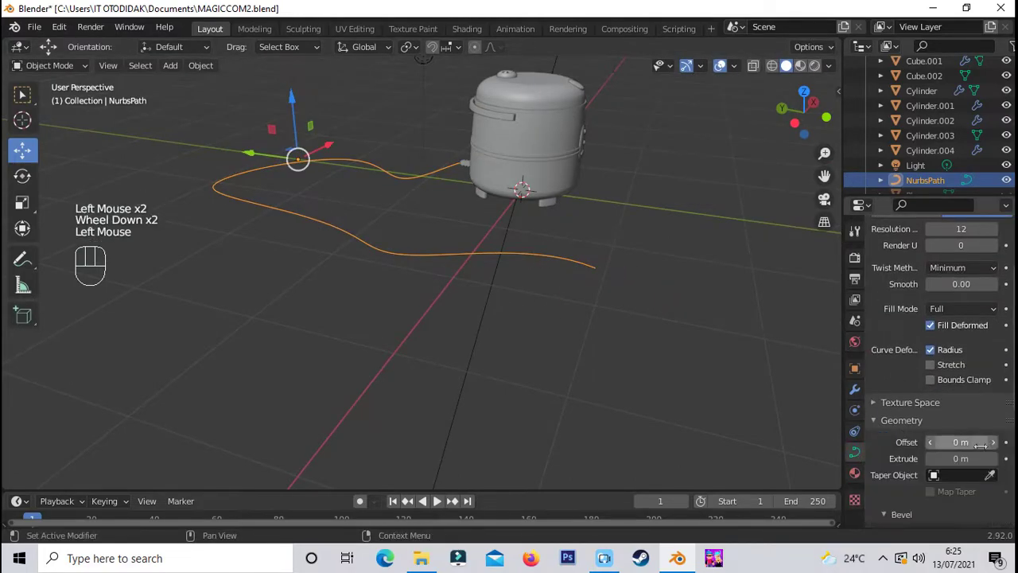
scroll(986, 457, down, 2)
click(556, 385)
scroll(556, 386, up, 1)
middle_drag(556, 386, 698, 334)
scroll(485, 265, up, 2)
scroll(485, 266, down, 5)
middle_drag(484, 266, 689, 325)
scroll(689, 325, up, 3)
click(992, 466)
Enlarge the ribbed connector at the cooker's rear to about 1.38 and nudge it slightly along Z
scroll(569, 374, up, 2)
middle_drag(569, 374, 676, 350)
scroll(498, 303, down, 3)
middle_drag(498, 303, 767, 274)
scroll(268, 205, up, 2)
scroll(267, 205, down, 1)
middle_drag(266, 205, 296, 170)
click(296, 169)
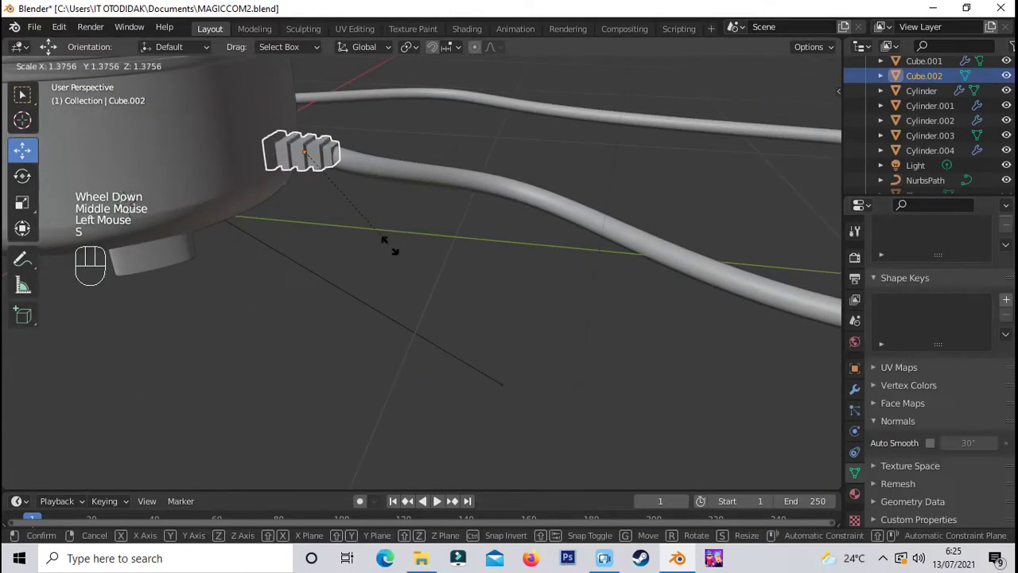
click(384, 245)
click(343, 159)
drag(303, 107, 303, 109)
click(441, 127)
Thin the power cord by setting its bevel depth to 0.02 m
middle_drag(441, 127, 360, 234)
scroll(382, 178, down, 4)
scroll(360, 230, up, 2)
click(357, 217)
scroll(953, 459, down, 1)
click(931, 495)
scroll(446, 263, up, 3)
click(312, 199)
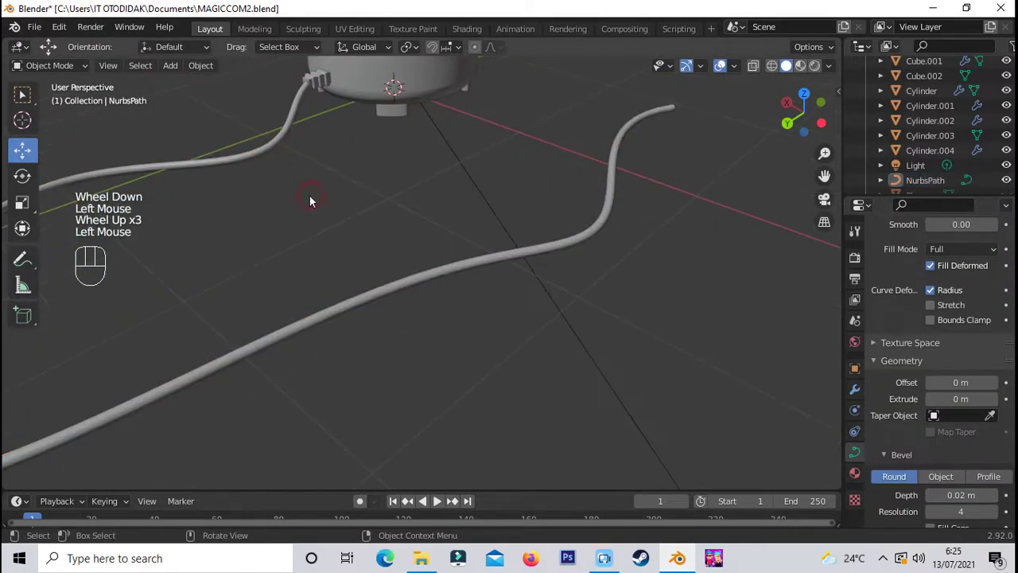
Scale the ribbed connector by 0.928 to suit the thinner cord
scroll(309, 197, up, 2)
middle_drag(309, 197, 474, 215)
scroll(474, 219, down, 1)
click(282, 294)
middle_drag(289, 303, 394, 249)
key(s)
click(377, 238)
scroll(254, 179, up, 1)
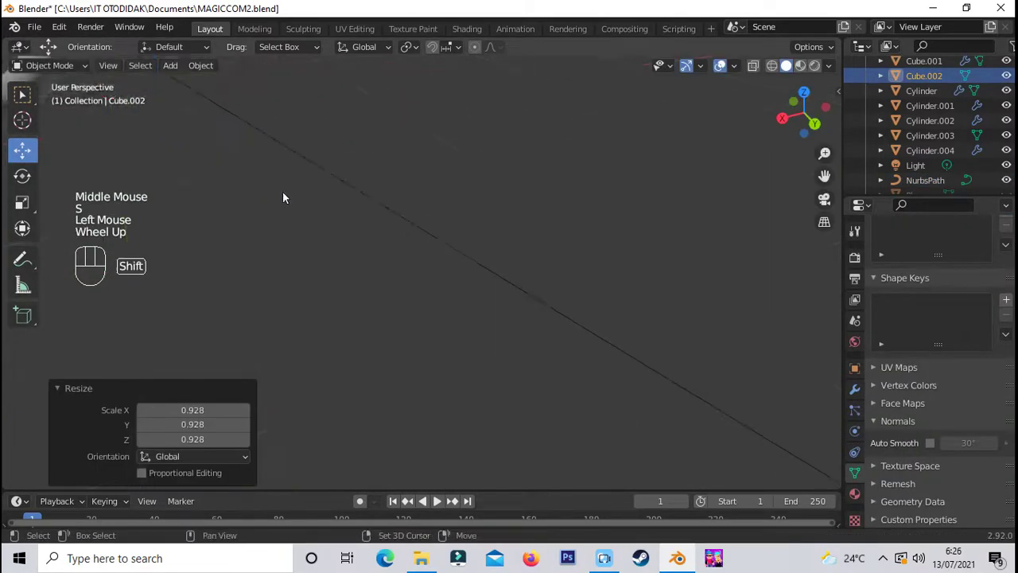
Nudge the ribbed connector slightly along X and Z to align it with the cord's start
shift+middle_drag(255, 179, 327, 263)
shift+middle_drag(303, 159, 332, 193)
click(358, 163)
click(477, 198)
middle_drag(477, 198, 527, 211)
scroll(398, 175, down, 1)
scroll(318, 151, up, 2)
shift+middle_drag(254, 119, 366, 171)
click(367, 161)
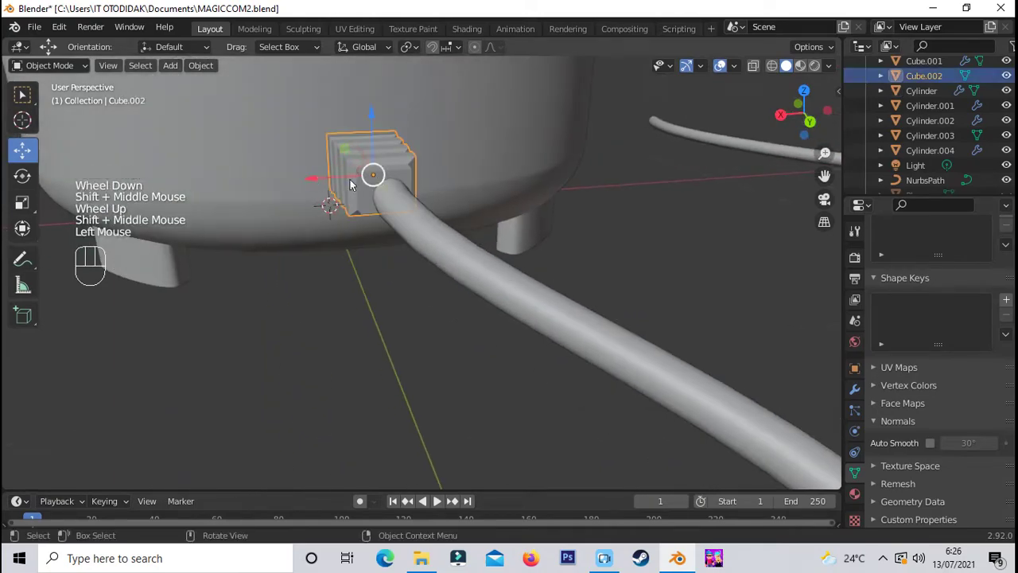
drag(313, 177, 319, 177)
drag(381, 117, 382, 116)
click(583, 220)
Select the cord and examine its bevel and mapping settings, and inspect its overall shape beside the cooker
shift+middle_drag(477, 198, 358, 176)
click(240, 144)
click(259, 203)
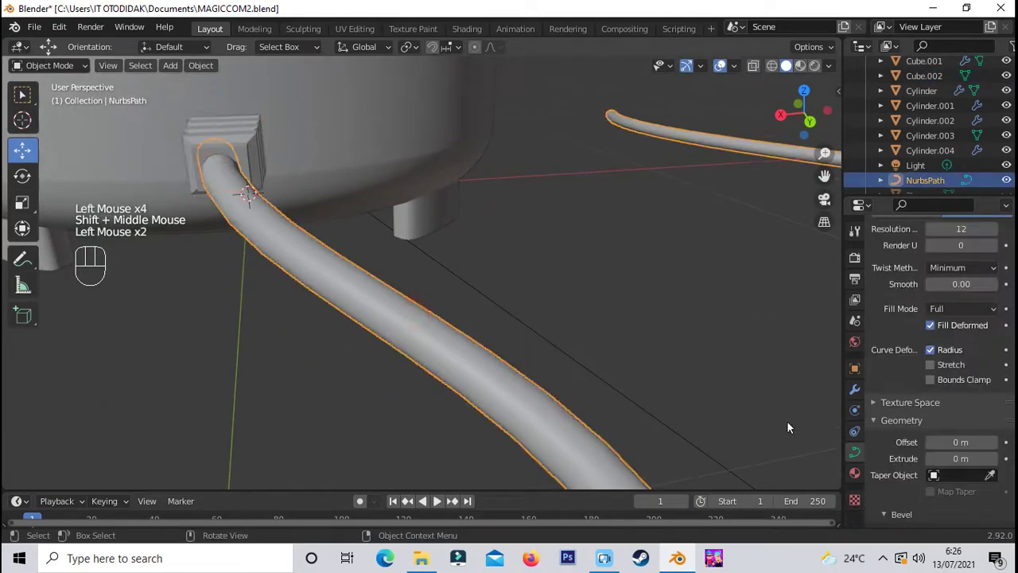
scroll(747, 408, down, 3)
scroll(961, 473, down, 4)
click(900, 479)
scroll(905, 492, down, 3)
click(907, 501)
scroll(907, 494, down, 3)
scroll(900, 464, up, 3)
scroll(595, 351, down, 2)
click(592, 356)
scroll(500, 365, down, 2)
middle_drag(593, 357, 320, 337)
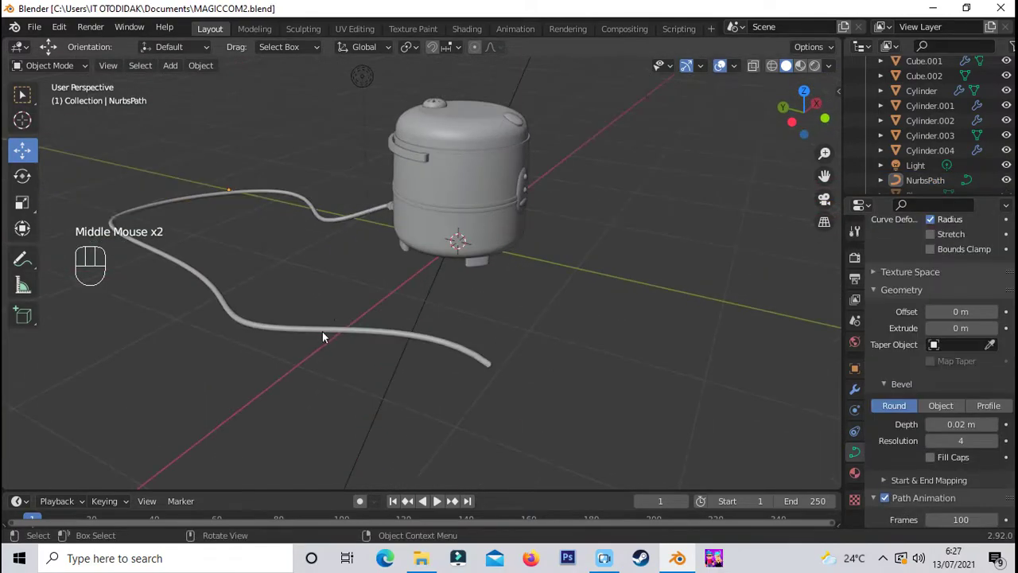
Convert the cord curve into a mesh object
click(200, 67)
mouse_move(245, 459)
click(422, 478)
click(573, 358)
click(298, 196)
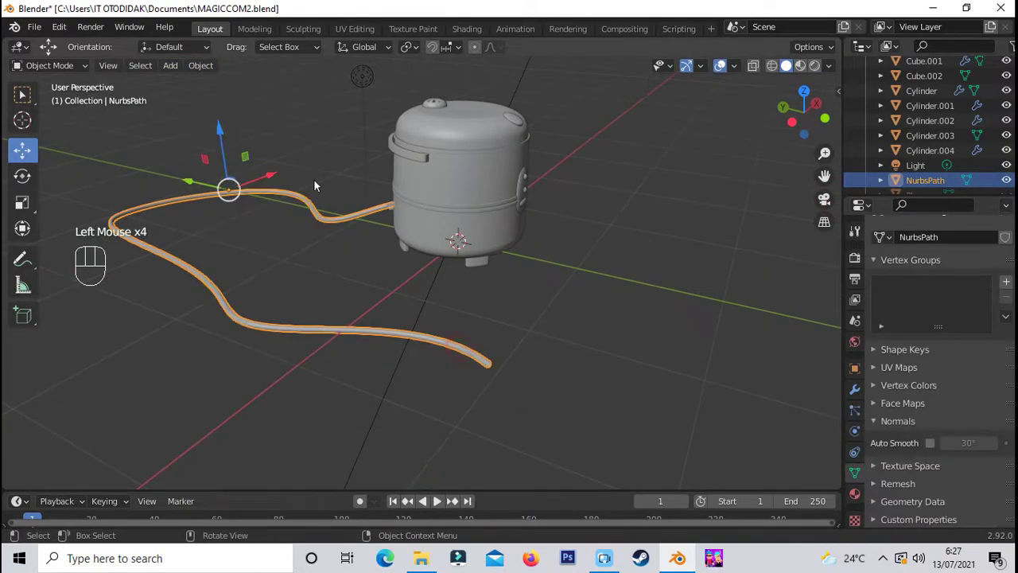
Add a cube, scale it down and move it to the cord's free end, with a final Y move of -0.93331 m
click(172, 66)
click(579, 352)
click(170, 66)
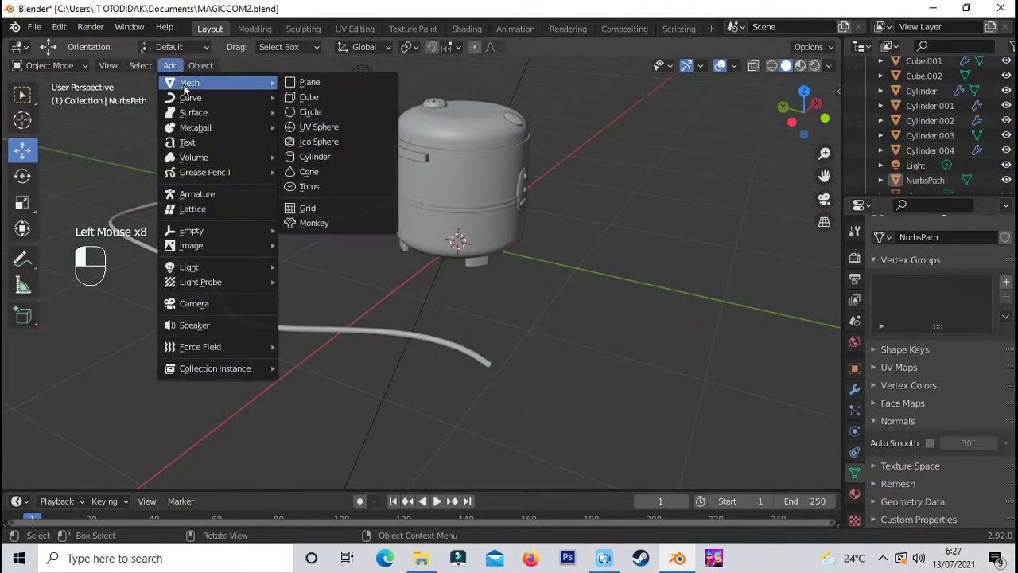
click(330, 103)
key(s)
click(515, 303)
drag(480, 222, 380, 312)
drag(316, 314, 452, 369)
Scale the cube to about 0.35 and lower it 0.17655 m along Z to the cord's height
key(s)
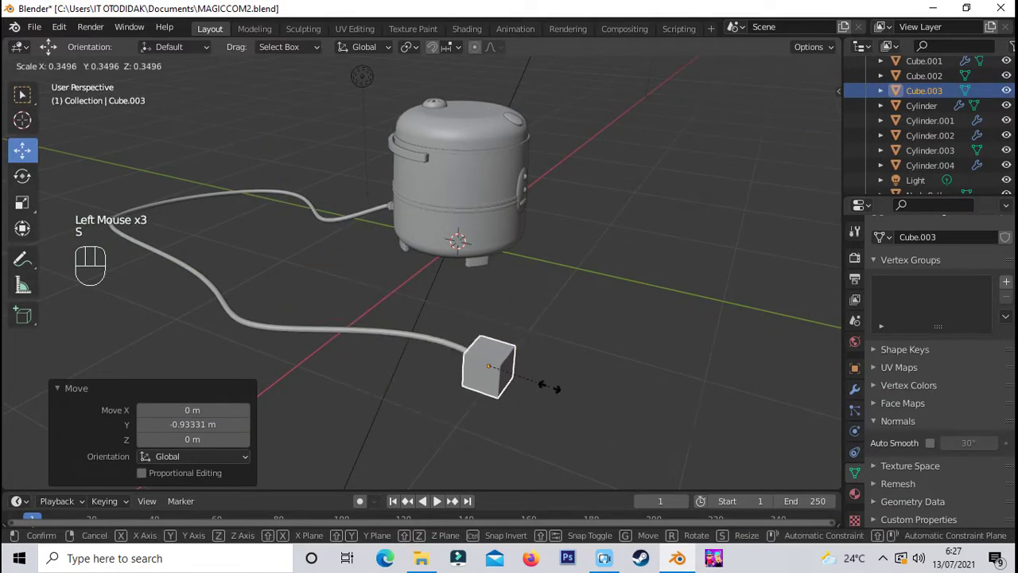
key(KP_3)
scroll(495, 262, up, 3)
shift+middle_drag(262, 191, 509, 306)
drag(434, 257, 433, 282)
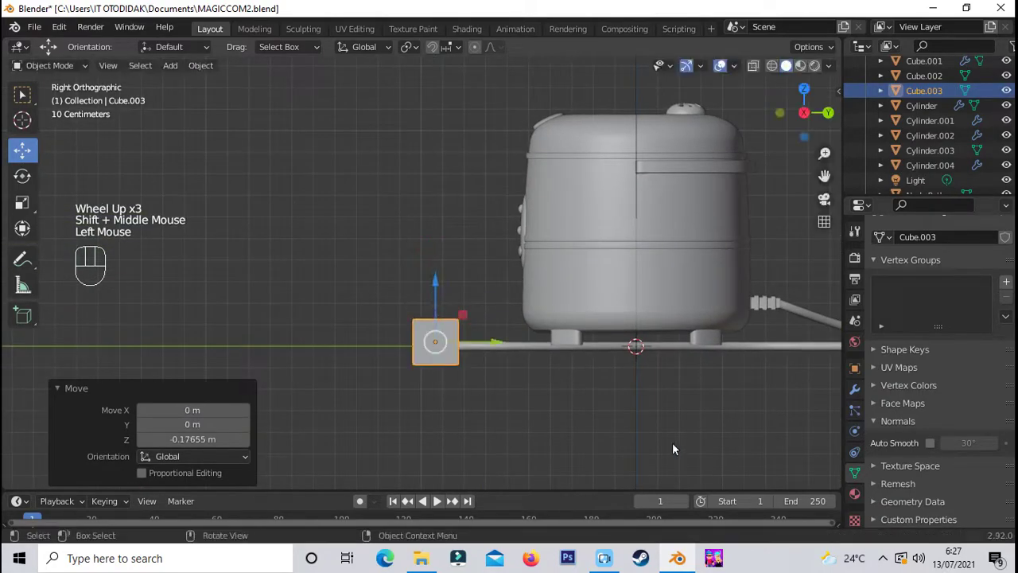
Flatten the cube at the cord's free end along Z into a low block
key(s)
key(z)
click(580, 408)
click(531, 390)
Check the flattened block's alignment with the cord's end from above and in perspective
middle_drag(531, 390, 385, 332)
scroll(384, 332, down, 1)
key(KP_7)
scroll(503, 359, up, 2)
shift+scroll(503, 359, up, 1)
shift+middle_drag(504, 359, 384, 313)
double_click(469, 289)
middle_drag(469, 290, 509, 239)
scroll(509, 239, up, 2)
shift+middle_drag(509, 238, 528, 227)
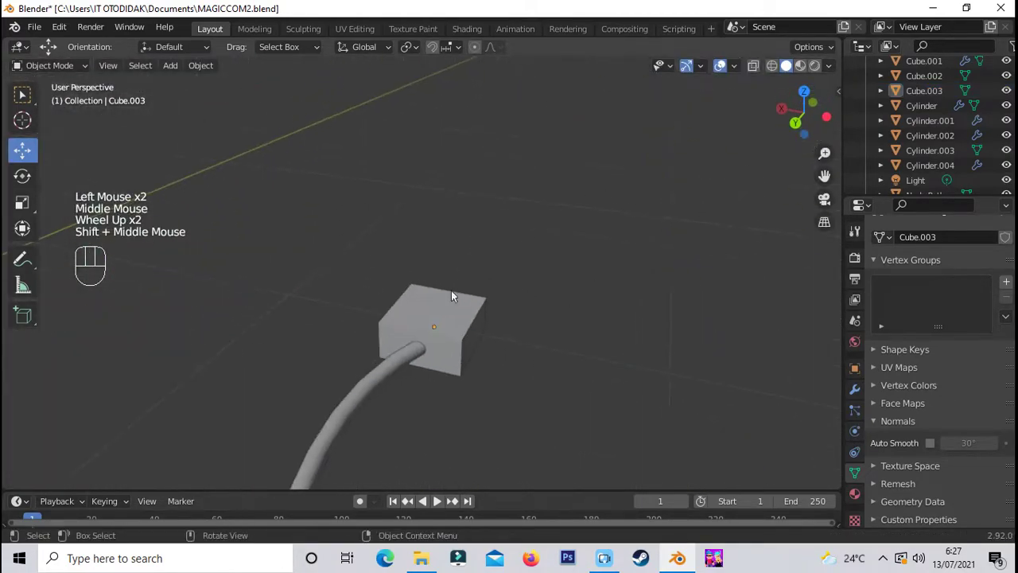
Scale down the block's face where the cord enters to taper it into a plug shape
key(Tab)
key(3)
click(446, 353)
key(s)
click(557, 371)
drag(419, 295, 418, 289)
key(ctrl+z)
click(552, 354)
key(a)
click(419, 347)
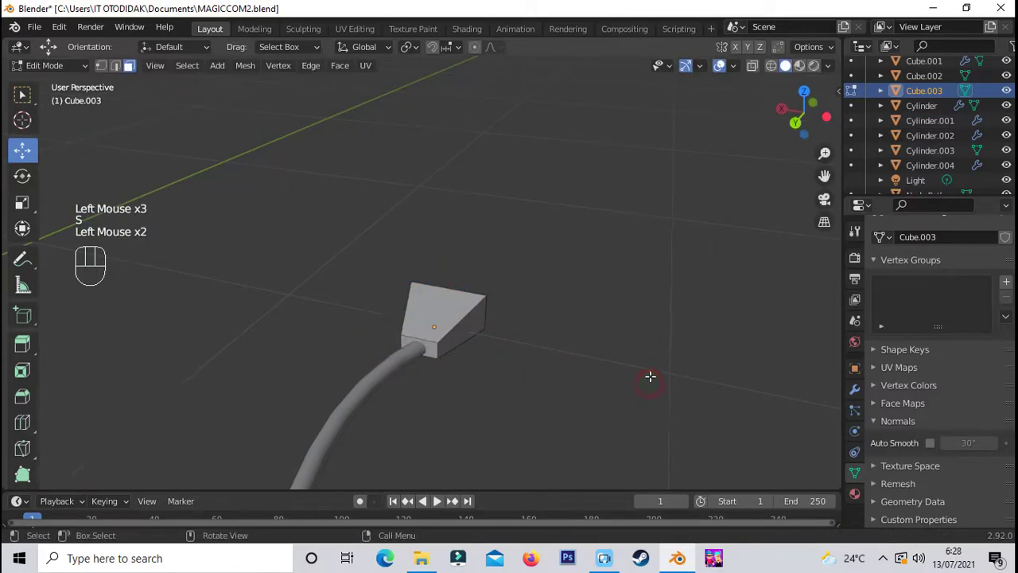
Rescale the tapered plug's end face and undo the last change
middle_drag(650, 377, 443, 367)
scroll(442, 368, down, 1)
click(442, 365)
key(s)
click(618, 387)
scroll(597, 387, down, 2)
click(597, 387)
middle_drag(600, 389, 417, 397)
scroll(455, 356, up, 3)
middle_drag(368, 365, 418, 305)
key(ctrl+z)
Bevel the plug's long edges with 9 segments to round its sides
middle_drag(585, 235, 552, 424)
key(ctrl+b)
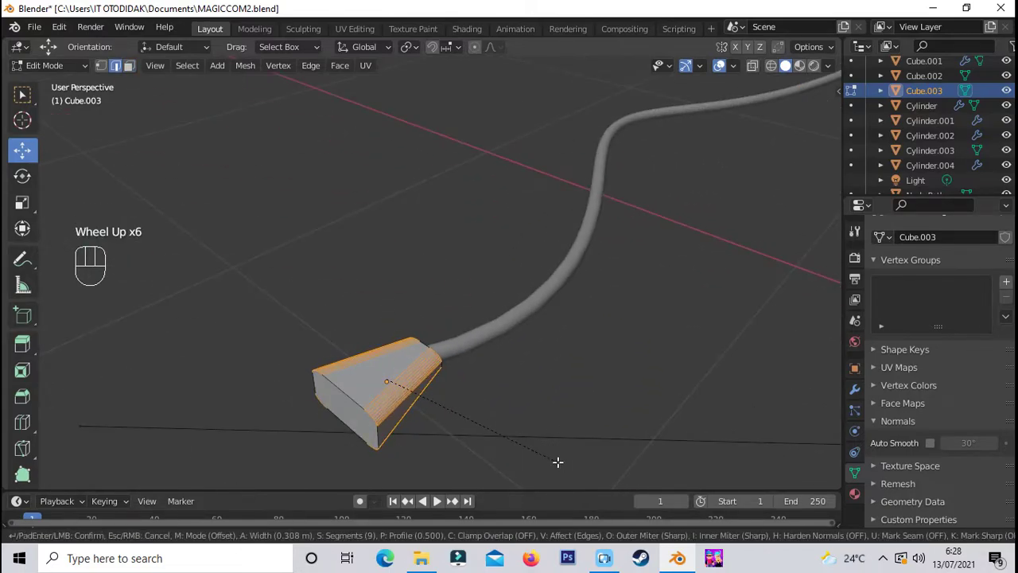
click(554, 462)
click(554, 462)
middle_drag(554, 462, 509, 410)
View the beveled plug in Object Mode and undo the last four actions
key(Tab)
middle_drag(652, 383, 392, 445)
click(651, 393)
click(651, 394)
key(ctrl+z)
key(ctrl+z)
key(ctrl+z)
key(ctrl+z)
click(651, 394)
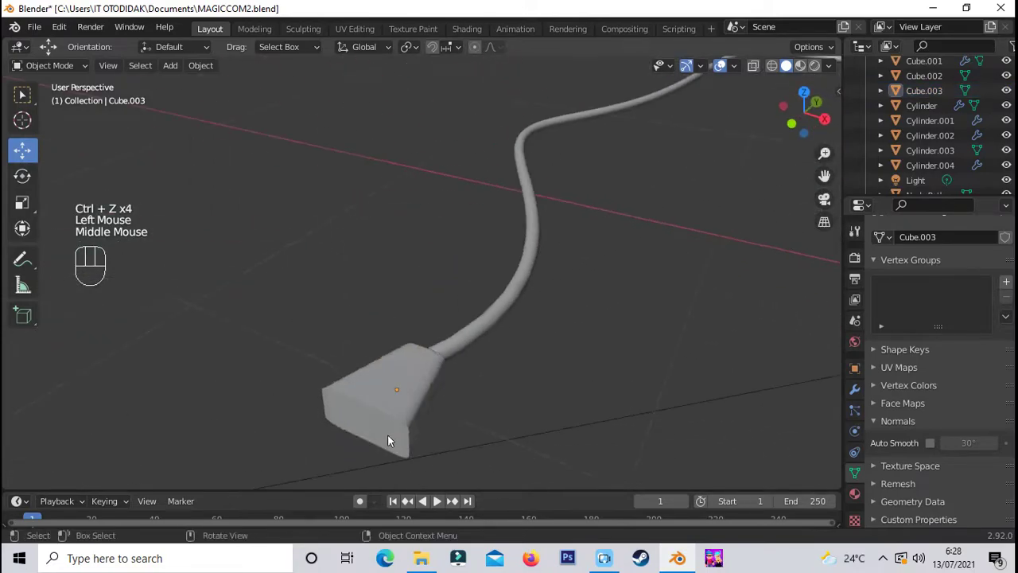
Extrude the plug's wide end face 0.017145 m outward and scale it to about 0.88
click(392, 439)
key(Tab)
click(529, 443)
key(s)
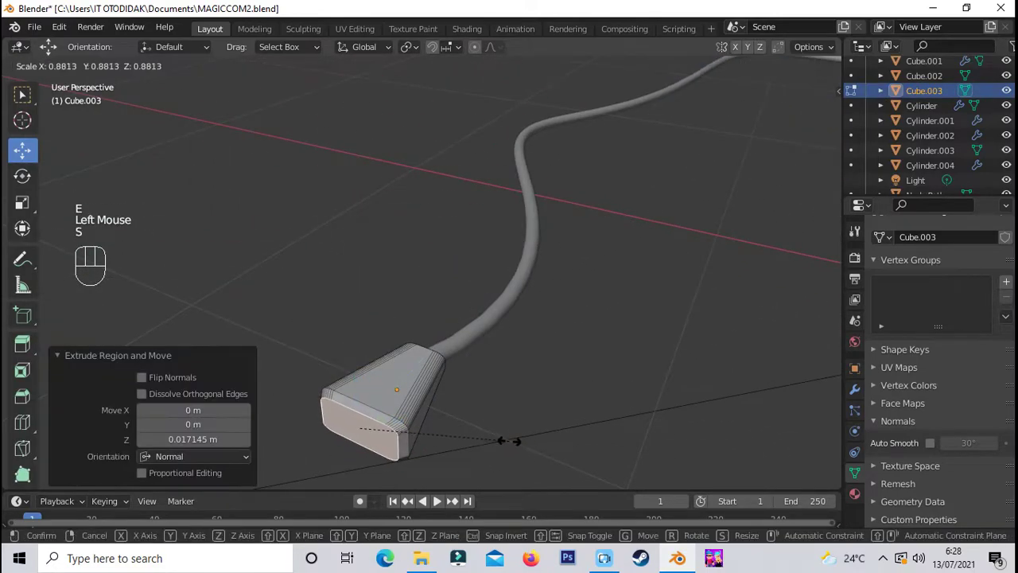
click(511, 440)
scroll(541, 428, down, 1)
key(Tab)
Shade the plug smooth and enable Auto Smooth at 30°
click(490, 365)
middle_drag(550, 422, 367, 440)
right_click(490, 365)
click(471, 293)
click(931, 443)
scroll(664, 398, up, 1)
click(696, 411)
scroll(690, 415, down, 2)
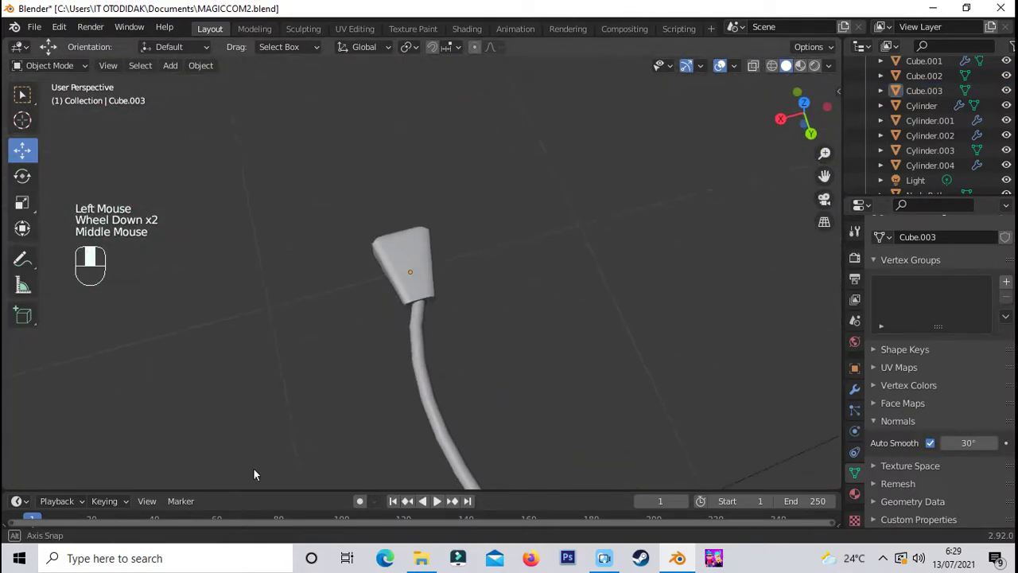
Rotate the plug in top view to follow the cord's end direction and shift it slightly into place
middle_drag(251, 468, 388, 273)
click(388, 273)
key(KP_7)
key(r)
click(557, 299)
drag(482, 310, 472, 310)
middle_drag(466, 310, 447, 315)
click(447, 315)
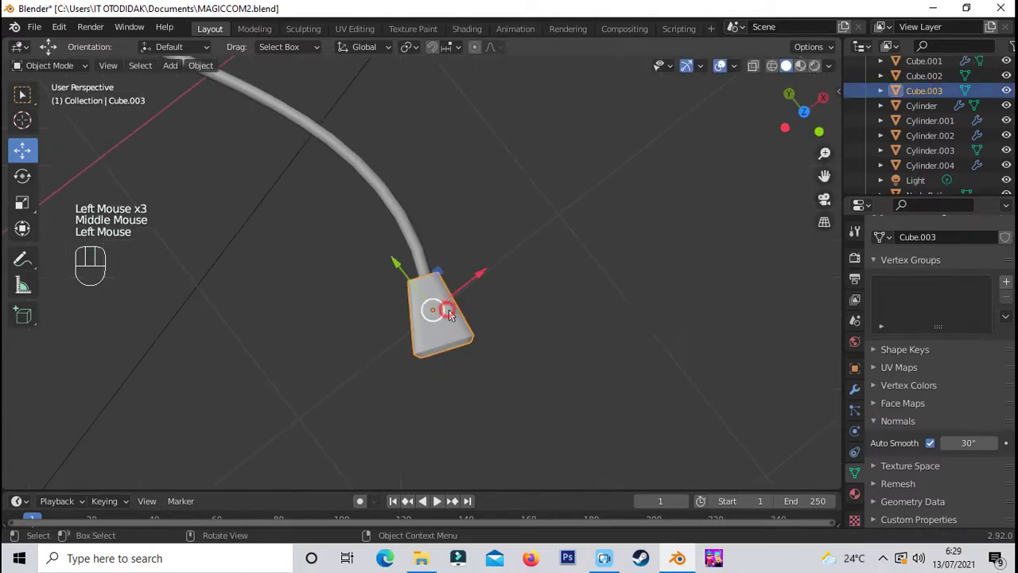
Shift the plug about 0.0139 m along X in top view so it meets the cord's end
key(KP_7)
scroll(503, 323, up, 1)
drag(455, 339, 557, 340)
key(KP_1)
key(KP_3)
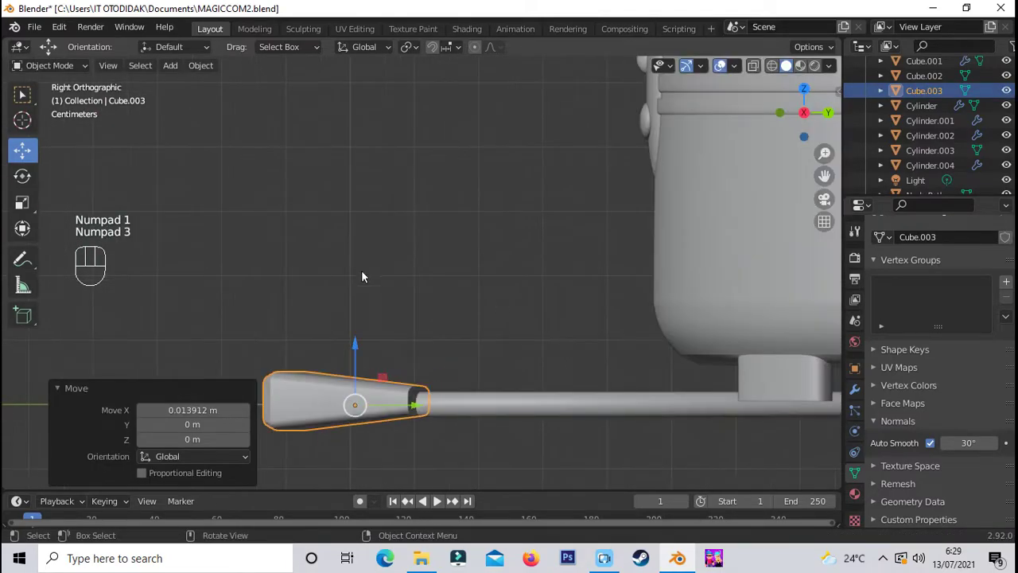
Examine how the plug joins the cord and how both sit relative to the cooker's feet
scroll(363, 276, up, 1)
click(398, 318)
click(455, 358)
scroll(455, 358, down, 2)
middle_drag(455, 358, 683, 429)
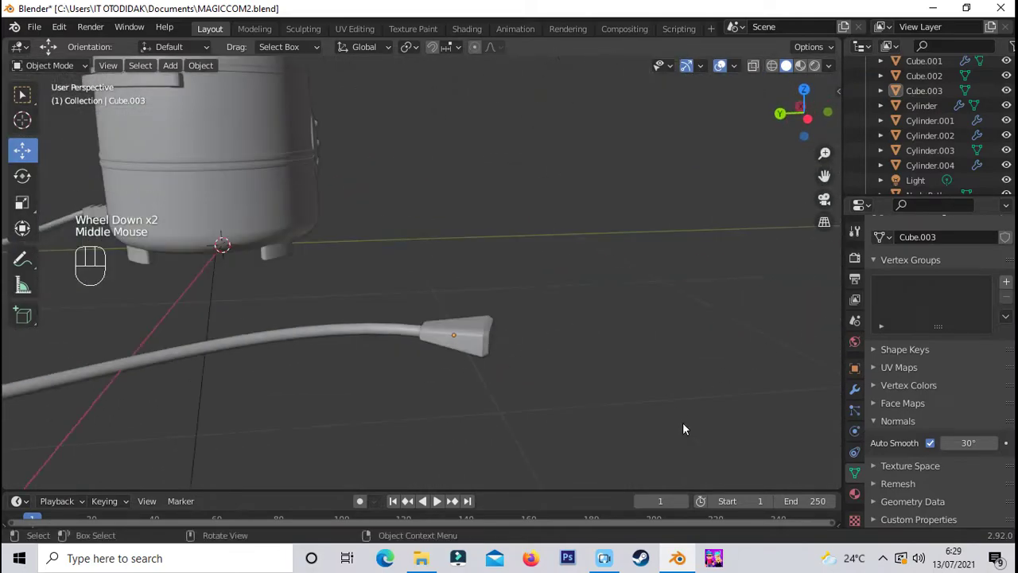
scroll(683, 430, down, 2)
scroll(386, 319, up, 3)
scroll(386, 319, up, 2)
scroll(386, 318, down, 2)
key(KP_3)
scroll(386, 319, up, 2)
scroll(386, 319, down, 2)
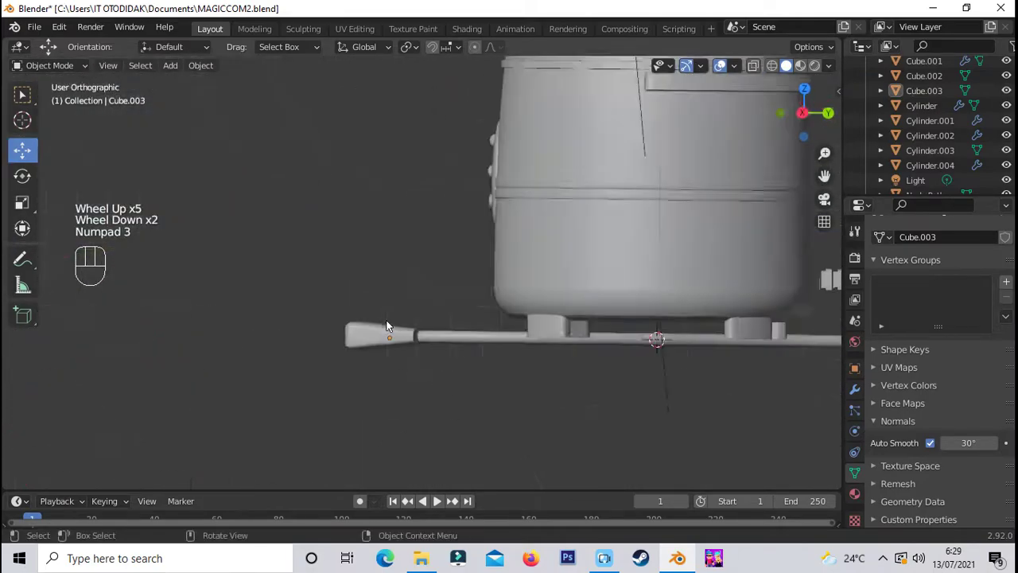
scroll(413, 336, down, 3)
scroll(413, 336, up, 3)
shift+scroll(412, 335, up, 1)
shift+middle_drag(413, 335, 615, 354)
click(597, 318)
scroll(329, 359, down, 1)
Raise the cord slightly above the ground line in right view, and lift the plug to the same height
click(330, 359)
click(585, 358)
scroll(584, 357, down, 1)
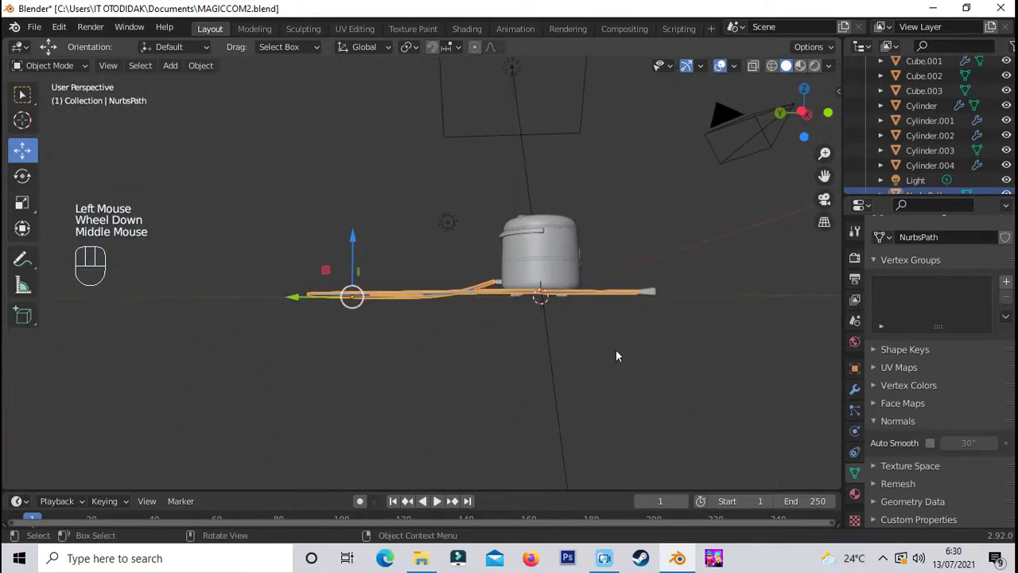
key(KP_1)
scroll(598, 340, up, 1)
scroll(556, 355, up, 2)
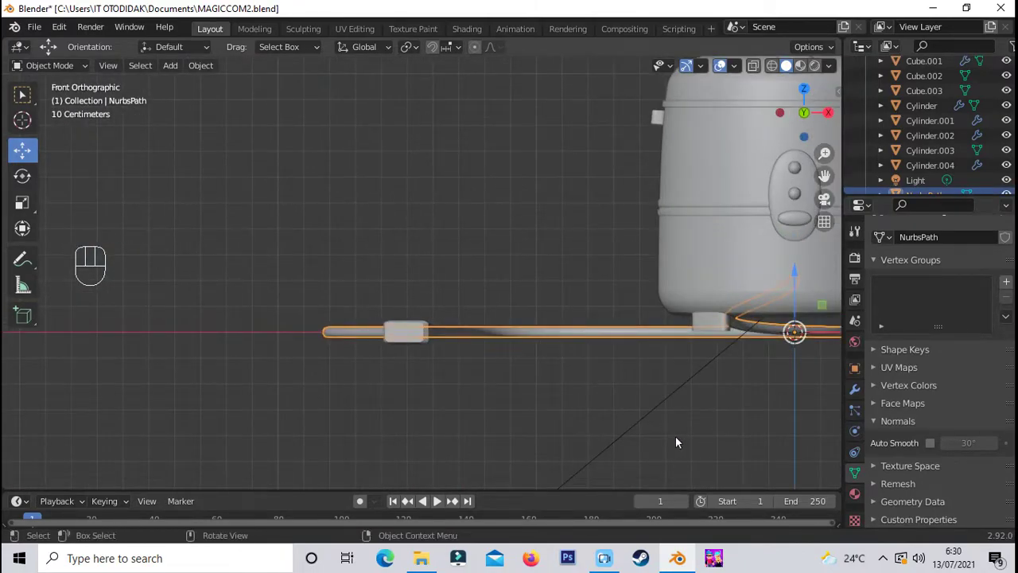
middle_drag(675, 443, 164, 443)
scroll(609, 364, down, 1)
key(KP_1)
key(KP_3)
drag(630, 253, 632, 246)
click(264, 276)
drag(265, 219, 264, 209)
click(341, 239)
Shift the rear connector along X in back view so it lines up with the cord's end
middle_drag(341, 239, 256, 275)
key(KP_1)
key(KP_9)
scroll(238, 249, up, 4)
click(256, 275)
drag(135, 156, 87, 156)
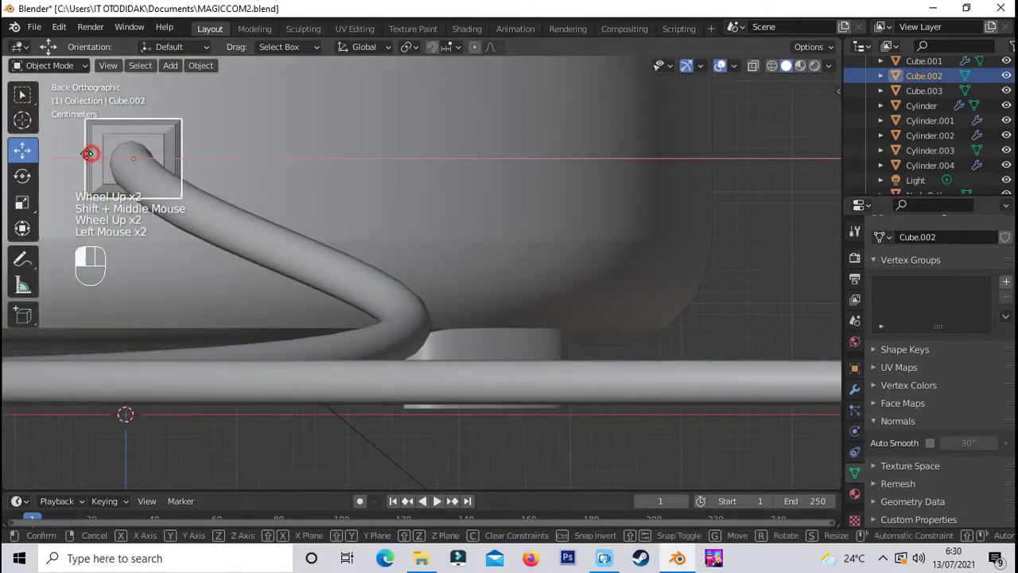
Nudge the plug slightly upward in front view to sit level with the cord
scroll(563, 305, down, 4)
middle_drag(563, 305, 602, 409)
scroll(468, 337, down, 1)
key(KP_1)
scroll(465, 343, up, 1)
scroll(602, 409, up, 2)
click(590, 372)
mouse_move(586, 328)
mouse_down()
mouse_move(581, 299)
mouse_move(604, 323)
mouse_up()
Rotate the plug in right view so its underside lies nearly parallel to the ground
key(KP_3)
scroll(719, 385, down, 2)
shift+middle_drag(719, 385, 682, 259)
scroll(784, 413, up, 2)
scroll(681, 402, up, 2)
key(r)
click(733, 251)
click(675, 205)
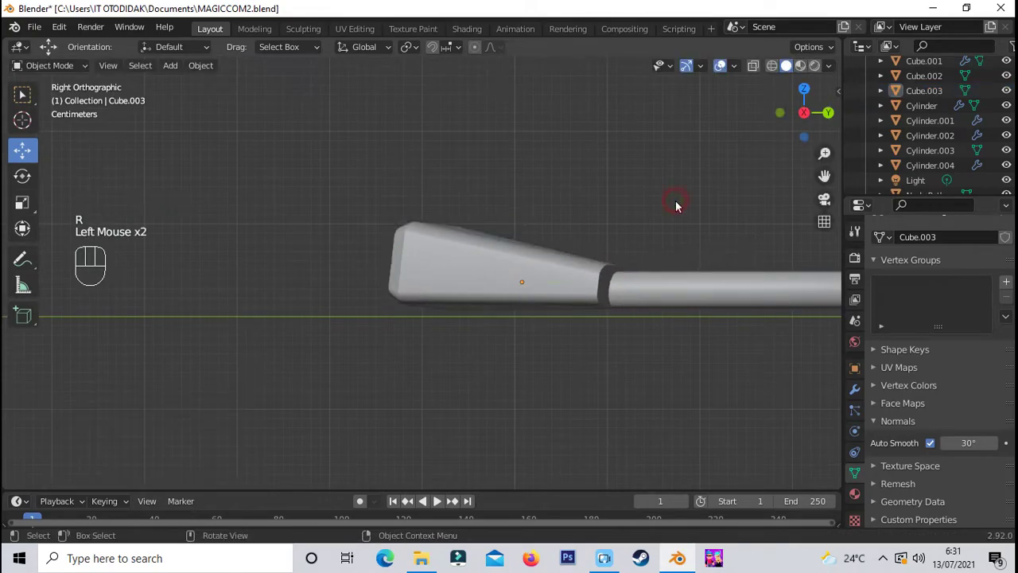
Fine-tune the plug's height against the cord's end in right view
scroll(676, 204, down, 2)
middle_drag(675, 205, 363, 234)
scroll(364, 233, up, 1)
scroll(362, 237, down, 1)
key(KP_3)
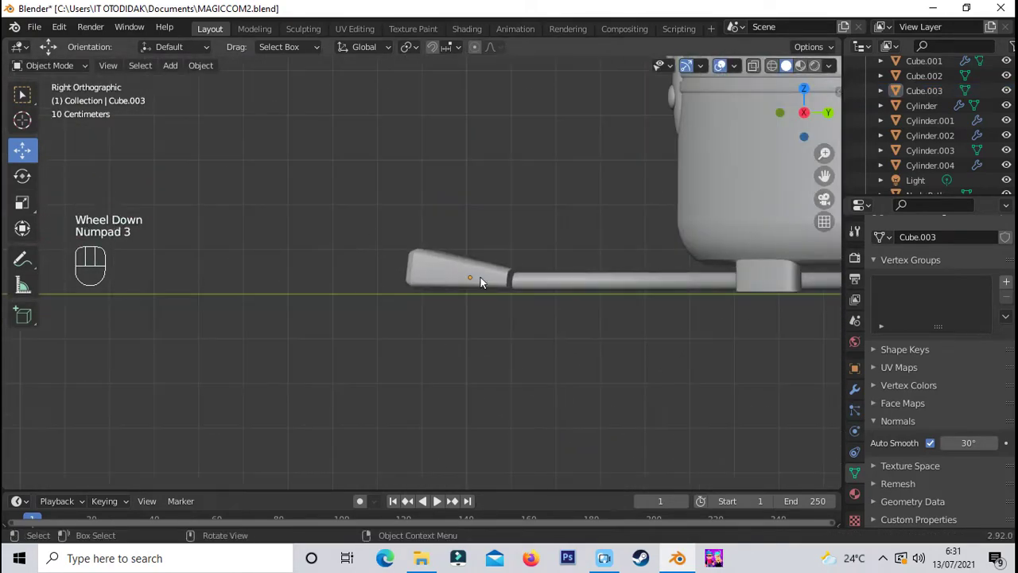
click(480, 277)
scroll(509, 254, up, 4)
drag(566, 232, 567, 231)
Lower the plug, cord and rear connector together slightly toward the ground line in right view
scroll(724, 231, down, 2)
shift+click(751, 286)
scroll(775, 338, down, 3)
shift+click(675, 245)
scroll(727, 328, up, 5)
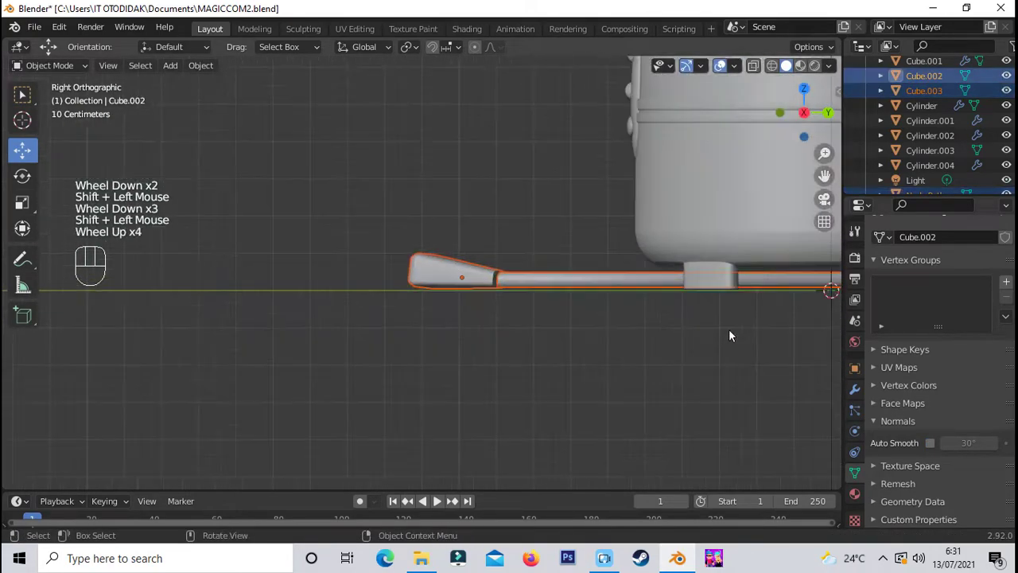
shift+middle_drag(727, 329, 657, 329)
drag(496, 198, 500, 200)
scroll(618, 149, up, 3)
drag(578, 184, 578, 187)
click(478, 343)
Add a cylinder for the plug's pin and rotate it 90° about the X axis
scroll(478, 343, down, 3)
scroll(477, 345, down, 4)
middle_drag(477, 346, 667, 374)
scroll(667, 375, up, 4)
shift+middle_drag(560, 357, 356, 346)
scroll(356, 345, up, 4)
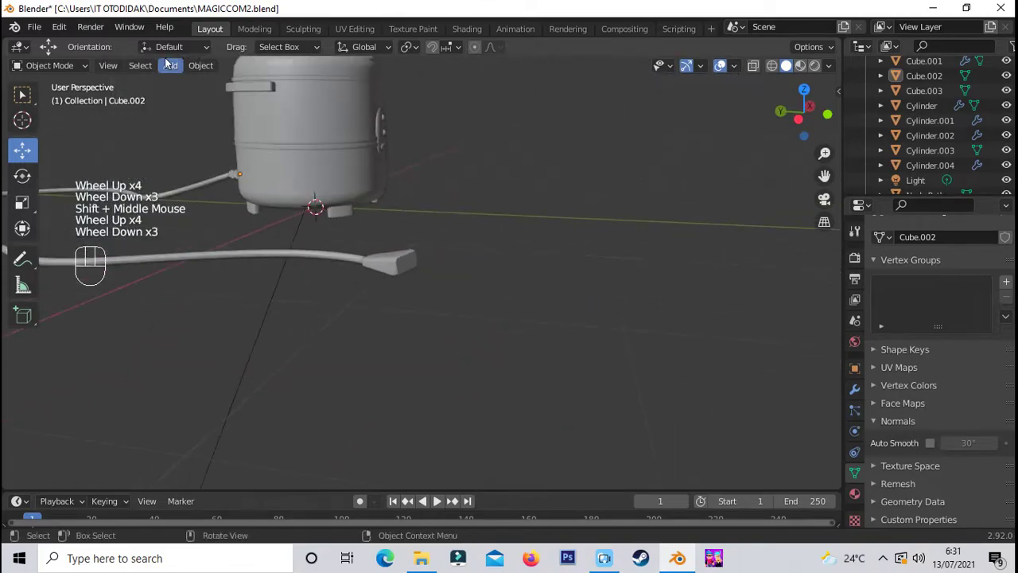
click(171, 66)
mouse_move(191, 83)
click(309, 156)
scroll(594, 271, down, 2)
text(rx90)
click(408, 221)
Scale the cylinder down and move it -1.755 m along Y, out in front of the plug
key(s)
click(391, 259)
drag(369, 216, 296, 258)
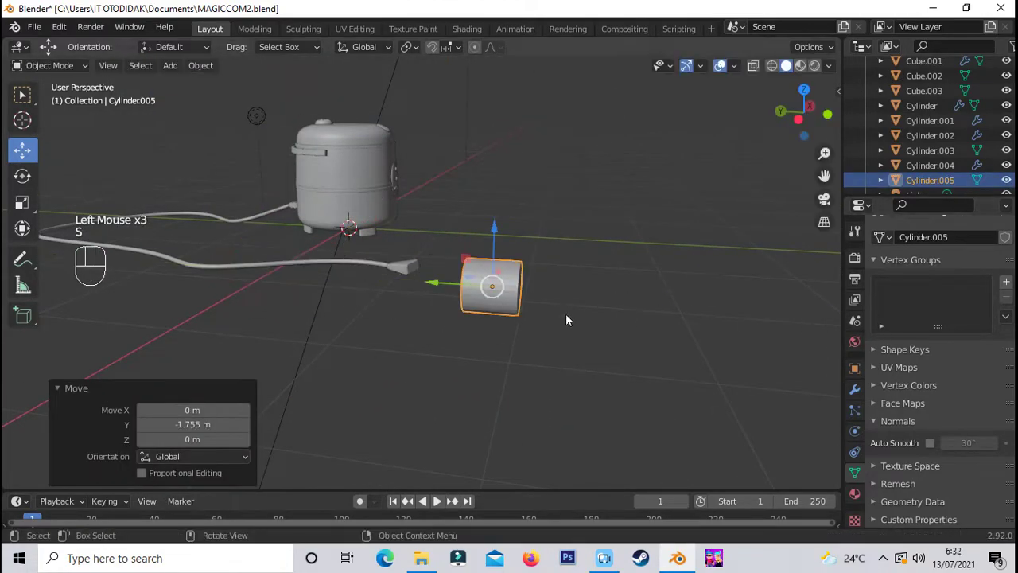
Shrink the cylinder by a factor of 0.289 and stretch it lengthwise into a slim pin
key(s)
click(568, 284)
scroll(568, 284, up, 3)
click(524, 309)
key(s)
click(534, 318)
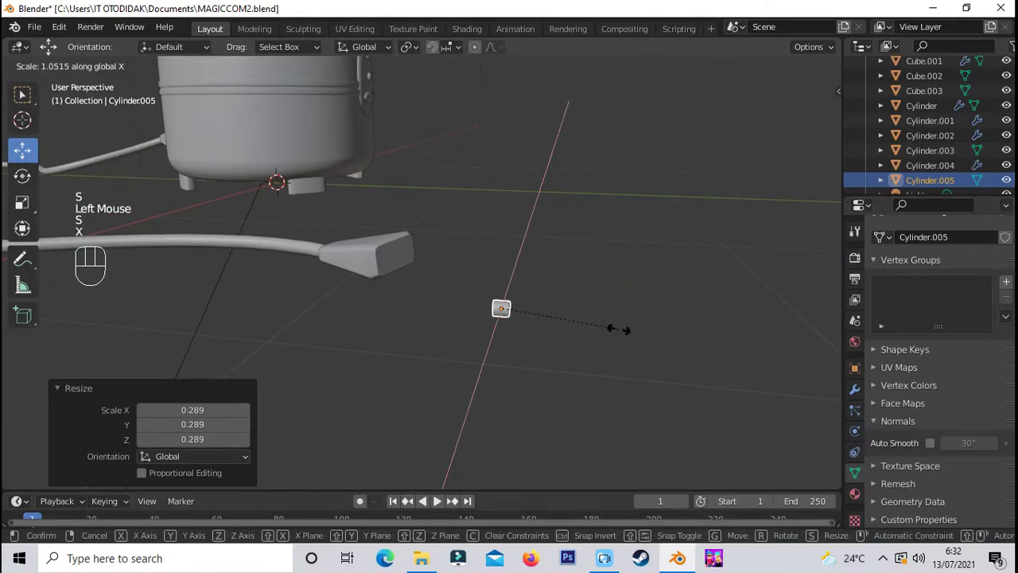
scroll(712, 360, down, 1)
scroll(357, 342, up, 4)
middle_drag(712, 360, 684, 413)
Extrude the pin's front end face 0.015764 m and scale it to about 0.41 to form a taper
key(Tab)
click(452, 319)
key(e)
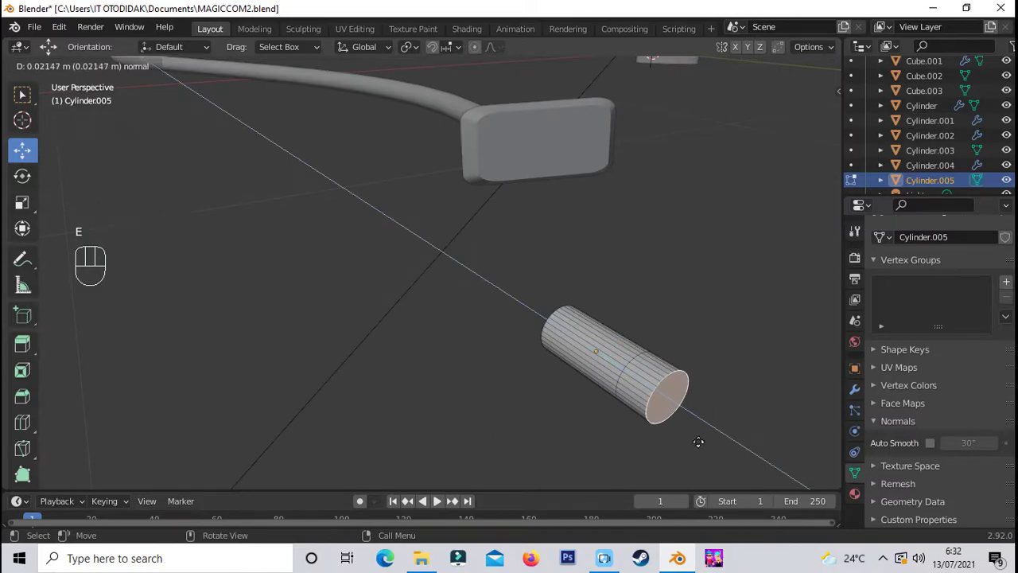
click(699, 443)
key(s)
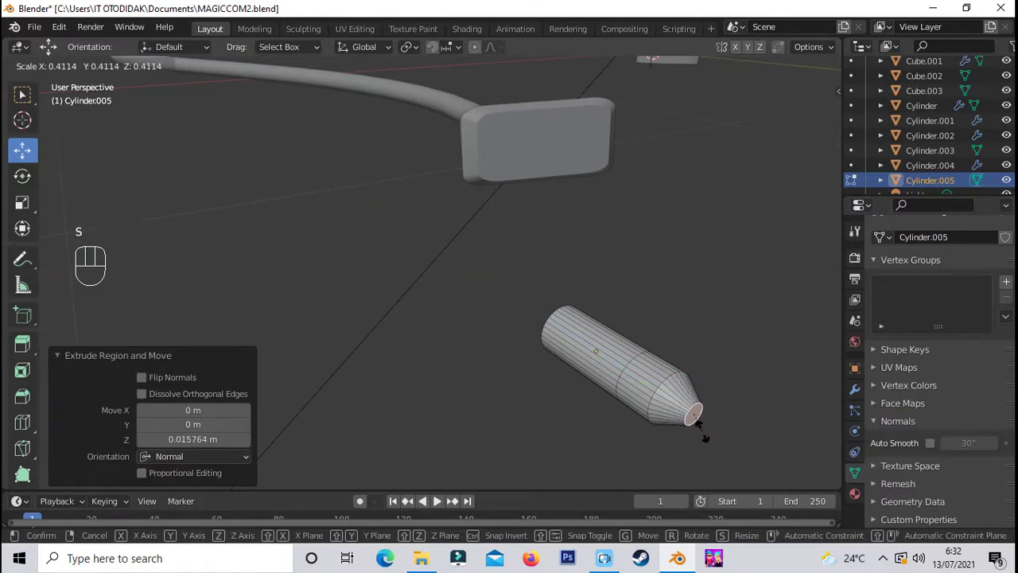
click(697, 424)
Bevel the pin's tip into a rounded end and return to Object Mode
key(ctrl+b)
click(731, 437)
click(732, 437)
scroll(731, 436, down, 1)
middle_drag(730, 437, 668, 437)
scroll(668, 437, down, 2)
middle_drag(666, 436, 587, 430)
key(Tab)
Move the pin to the plug's front face and rotate it about 22.6° in top view to follow the plug
drag(484, 353, 548, 358)
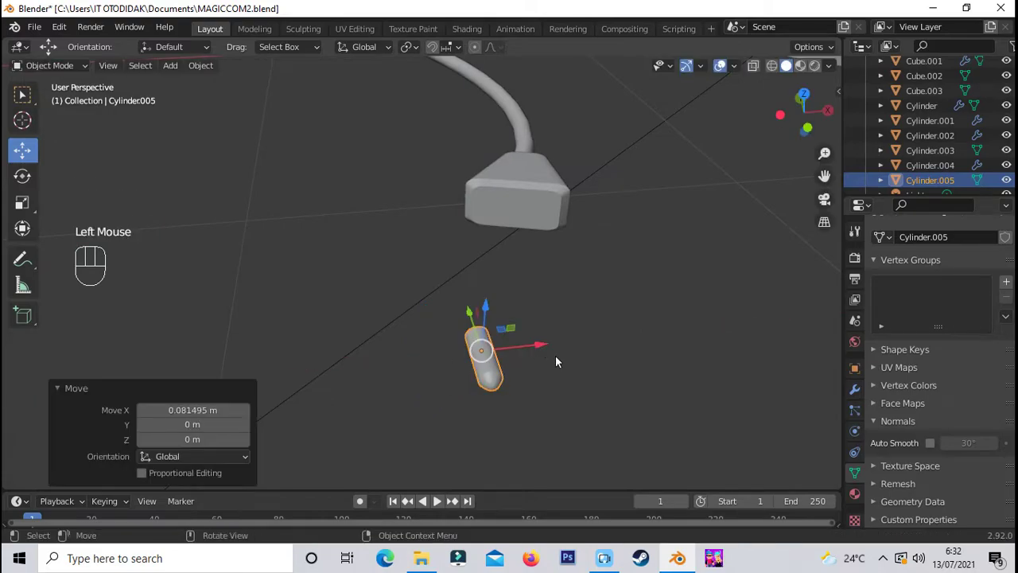
drag(473, 322, 519, 245)
key(KP_7)
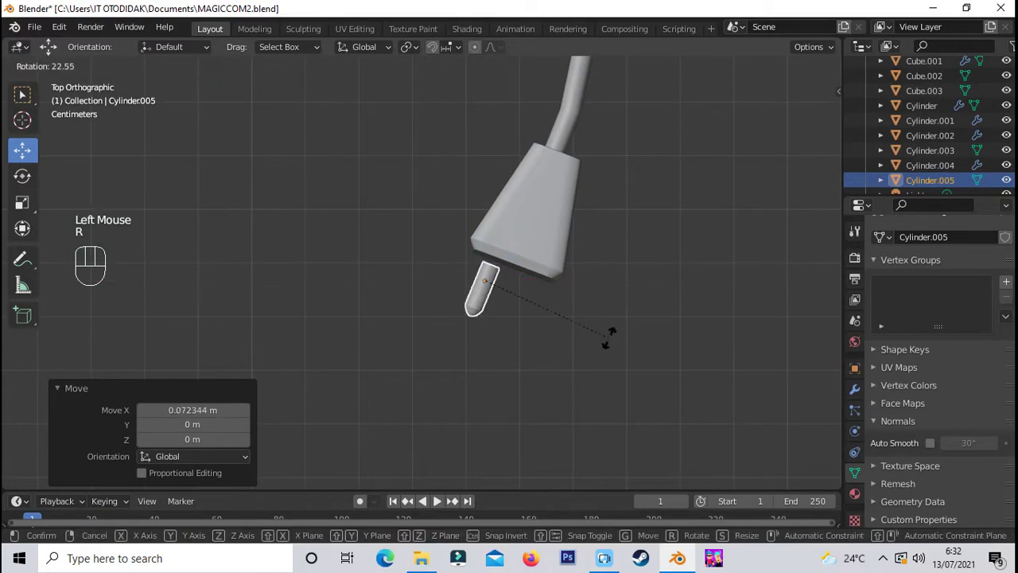
click(609, 338)
scroll(631, 325, up, 2)
click(546, 273)
click(546, 274)
click(646, 314)
Raise the pin 0.05032 m to the plug's mid-height in right view and rotate it 8.72°
key(KP_3)
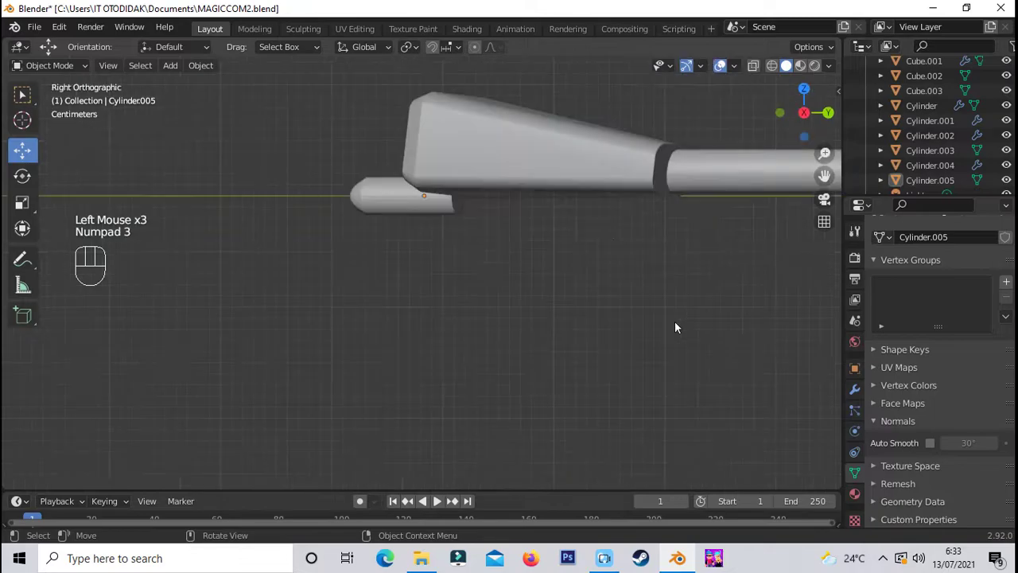
drag(423, 134, 473, 68)
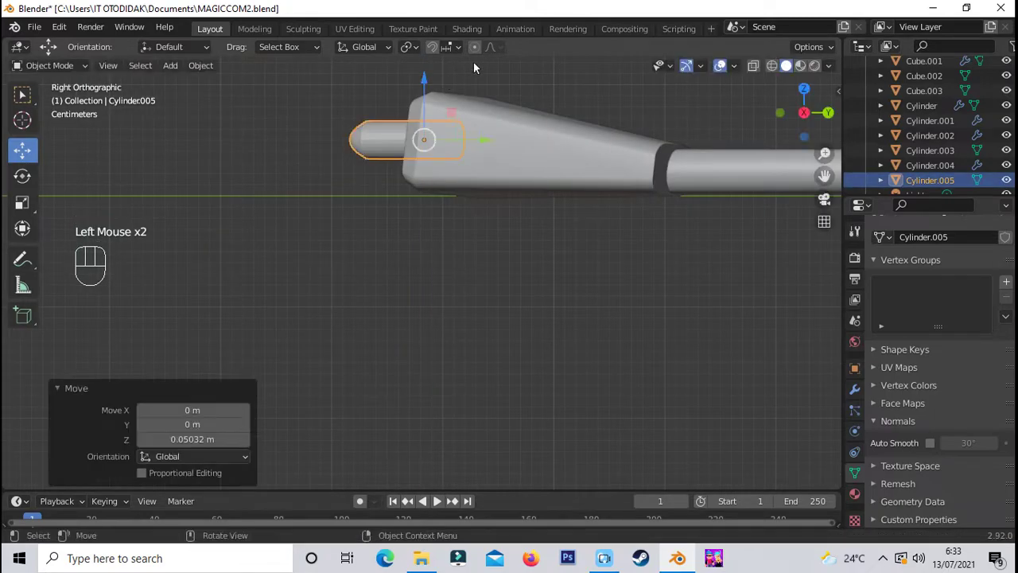
click(548, 101)
scroll(550, 119, down, 2)
middle_drag(556, 151, 669, 272)
Nudge the pin along X in front view, scale it to 0.806, and lengthen it along Y by about 1.88
key(KP_1)
scroll(669, 271, up, 2)
shift+middle_drag(648, 223, 525, 314)
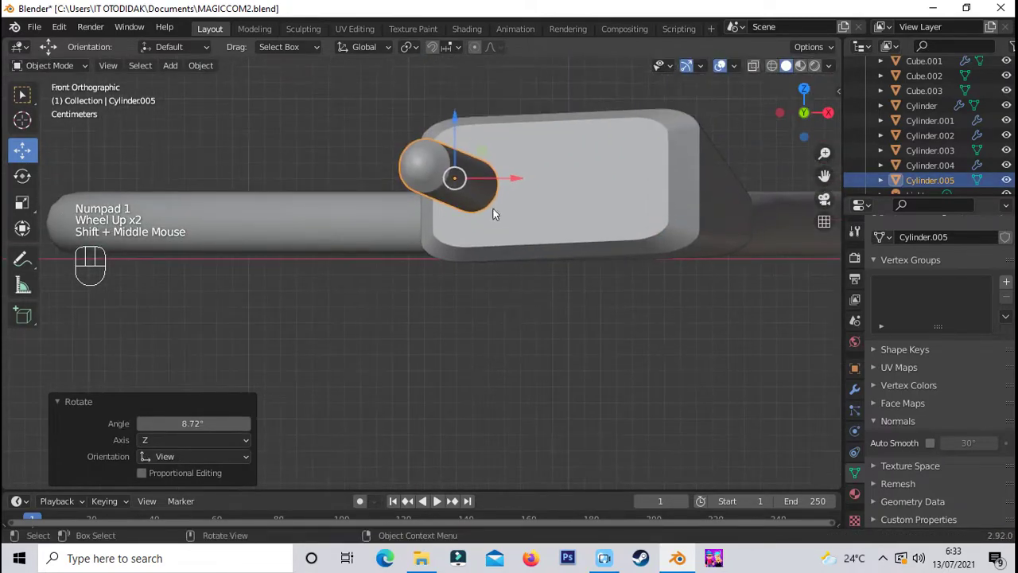
drag(516, 179, 519, 179)
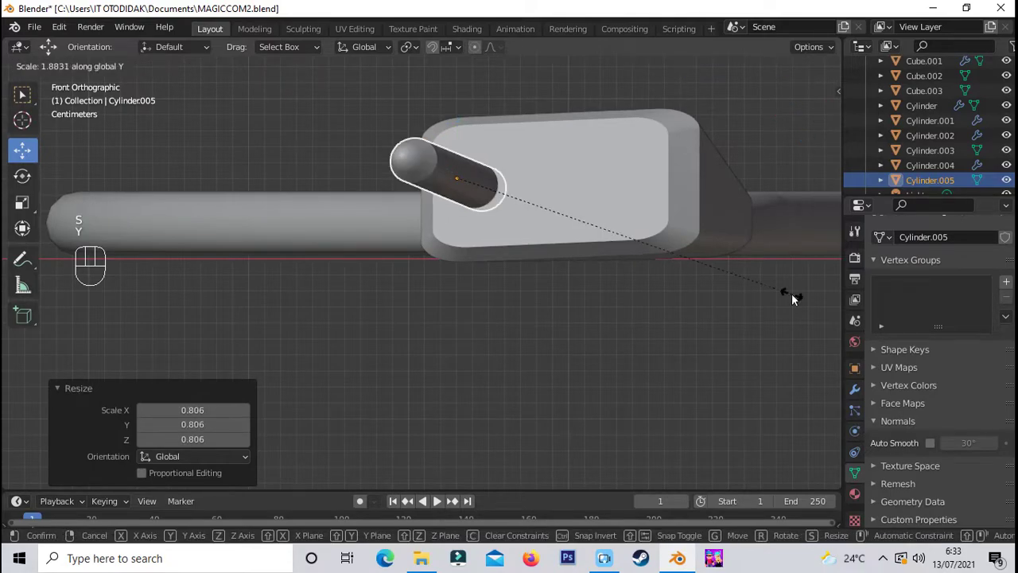
click(791, 294)
Rotate the pin 2.62° in top view to align it with the plug's direction
scroll(636, 306, down, 2)
middle_drag(636, 307, 530, 316)
scroll(465, 267, down, 3)
key(KP_7)
scroll(517, 334, up, 3)
key(r)
click(442, 209)
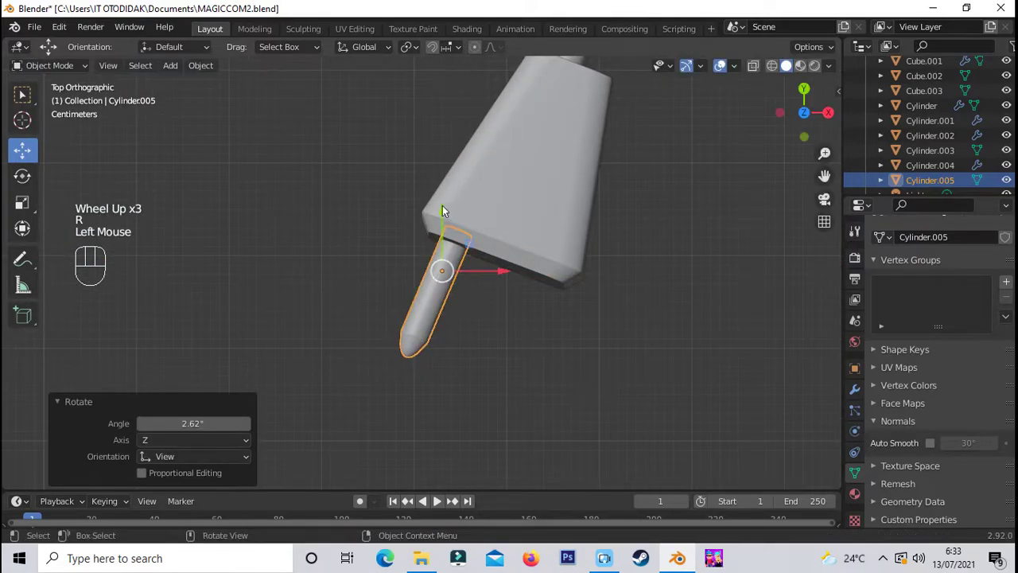
click(481, 275)
Raise the pin slightly on the plug's face in front view
middle_drag(536, 332, 573, 199)
key(KP_3)
key(KP_1)
scroll(573, 198, up, 3)
drag(445, 130, 446, 119)
Rotate the pin -1.56° in right view to match the plug's tilt
middle_drag(446, 119, 639, 341)
scroll(556, 254, down, 2)
key(KP_3)
key(r)
click(665, 248)
scroll(665, 248, down, 1)
scroll(652, 270, down, 2)
scroll(639, 341, down, 3)
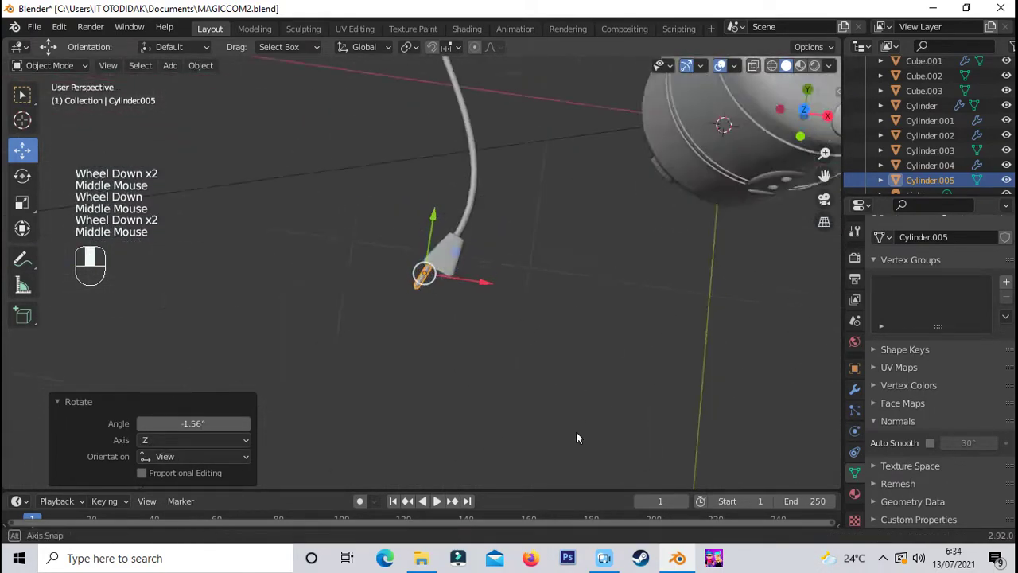
Duplicate the pin and move the copy beside the original on the plug's face
middle_drag(578, 413, 568, 367)
scroll(568, 367, up, 4)
right_click(607, 390)
drag(483, 302, 571, 327)
drag(531, 249, 518, 274)
click(636, 382)
Try to scale the duplicated pin and undo the attempt
click(501, 346)
key(s)
click(603, 373)
click(423, 309)
key(ctrl+z)
key(ctrl+z)
key(ctrl+z)
key(ctrl+z)
Rotate the duplicated pin slightly in top view to line it up with the plug
scroll(668, 395, down, 4)
scroll(581, 357, up, 4)
click(509, 350)
key(KP_7)
key(r)
click(652, 350)
click(625, 364)
scroll(625, 363, down, 1)
middle_drag(625, 363, 468, 353)
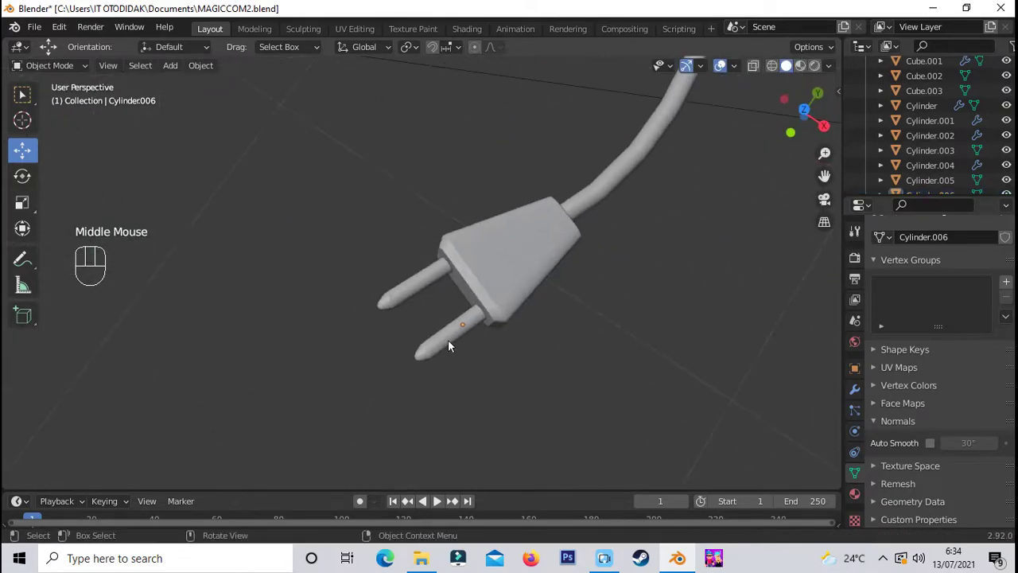
Nudge the duplicated pin slightly along Y and X in top view to seat it in the plug's face
click(595, 391)
scroll(465, 243, down, 1)
click(466, 243)
scroll(585, 401, up, 2)
click(585, 401)
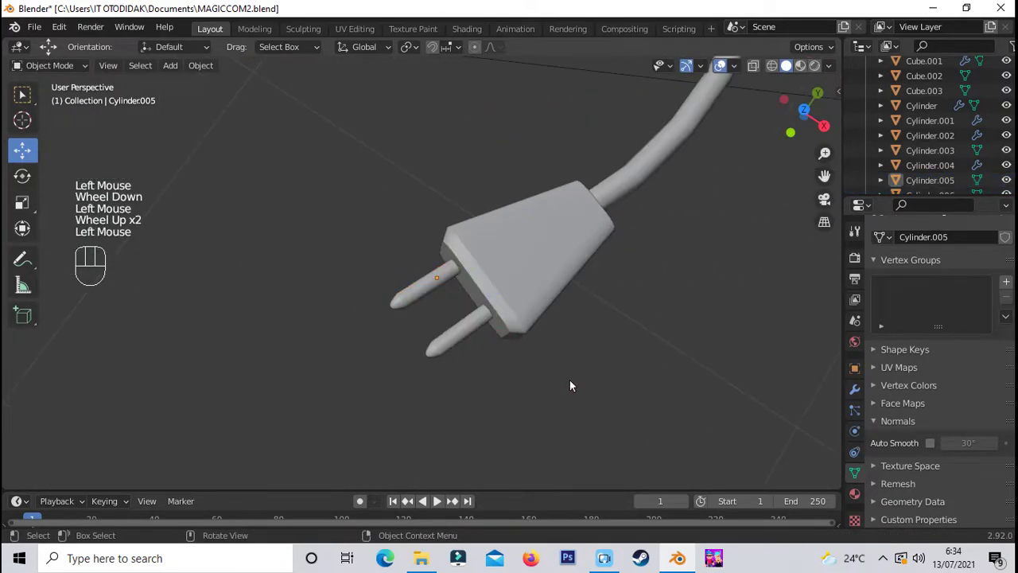
drag(513, 354, 521, 360)
key(KP_7)
click(655, 366)
click(496, 306)
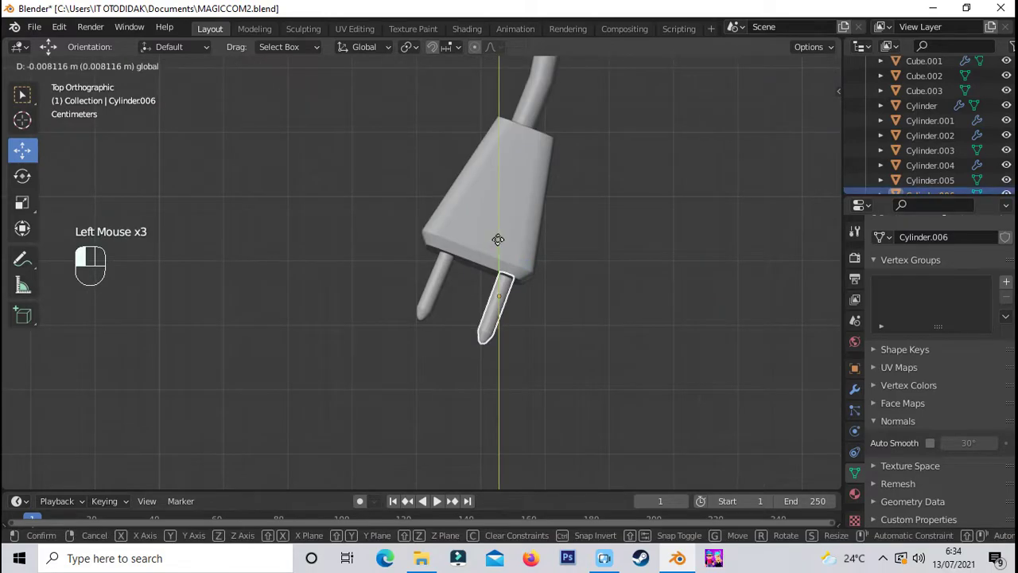
drag(561, 296, 559, 296)
click(558, 342)
Nudge the original pin slightly along Y to seat it in the plug's face
click(435, 292)
drag(439, 212, 439, 214)
click(567, 326)
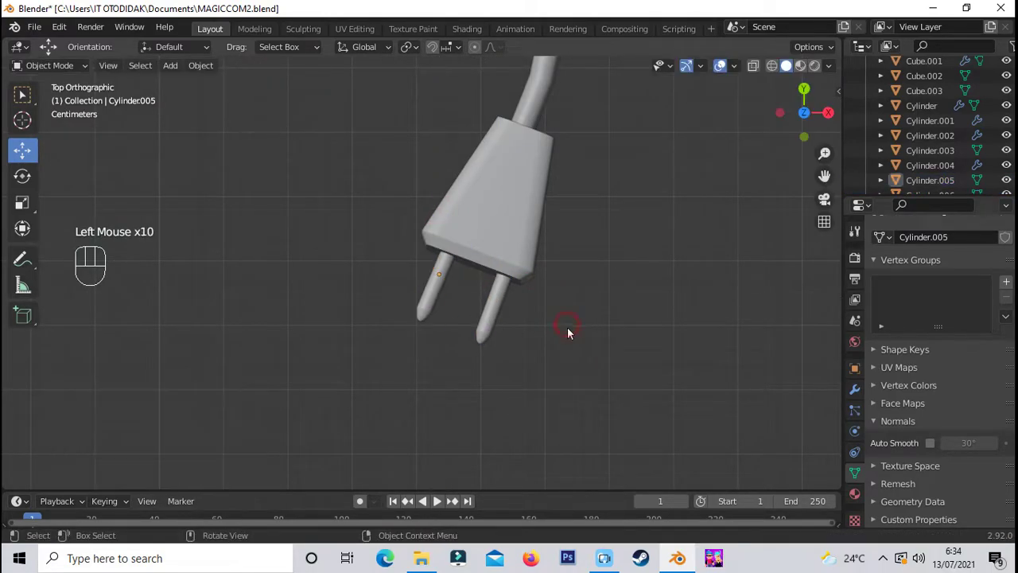
Examine the plug, its pins, the power cord and the cooker from several angles
click(491, 238)
scroll(490, 238, down, 2)
middle_drag(491, 239, 482, 310)
scroll(613, 231, up, 3)
scroll(614, 232, down, 1)
scroll(341, 340, down, 7)
scroll(341, 334, up, 3)
scroll(507, 332, down, 3)
middle_drag(342, 334, 353, 316)
scroll(506, 331, up, 4)
click(452, 341)
scroll(453, 342, down, 2)
scroll(353, 321, down, 2)
Switch the viewport to Material Preview and darken the rear connector's base color to a grey with value 0.061
click(800, 65)
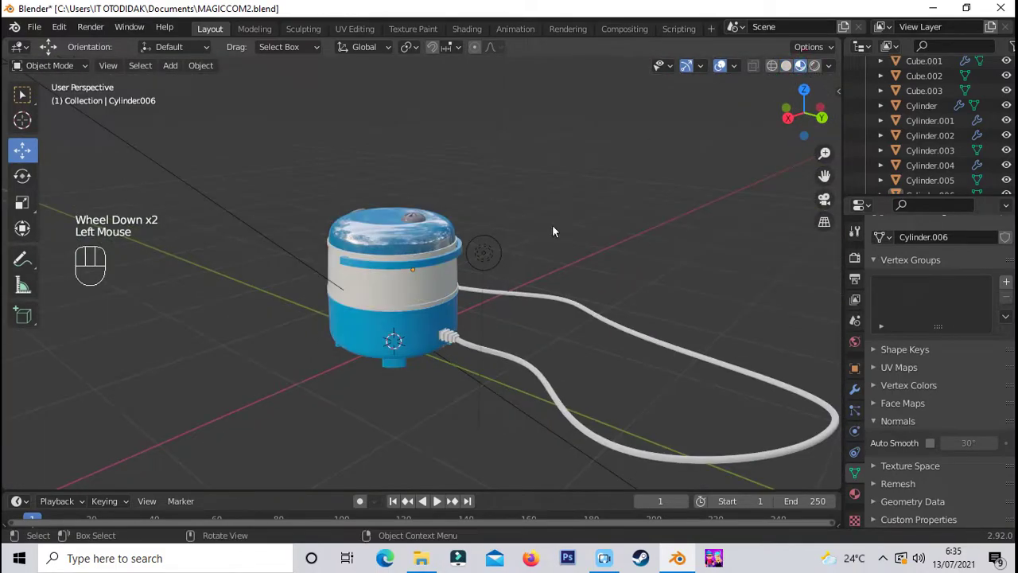
scroll(559, 203, up, 2)
click(489, 443)
click(854, 493)
click(968, 431)
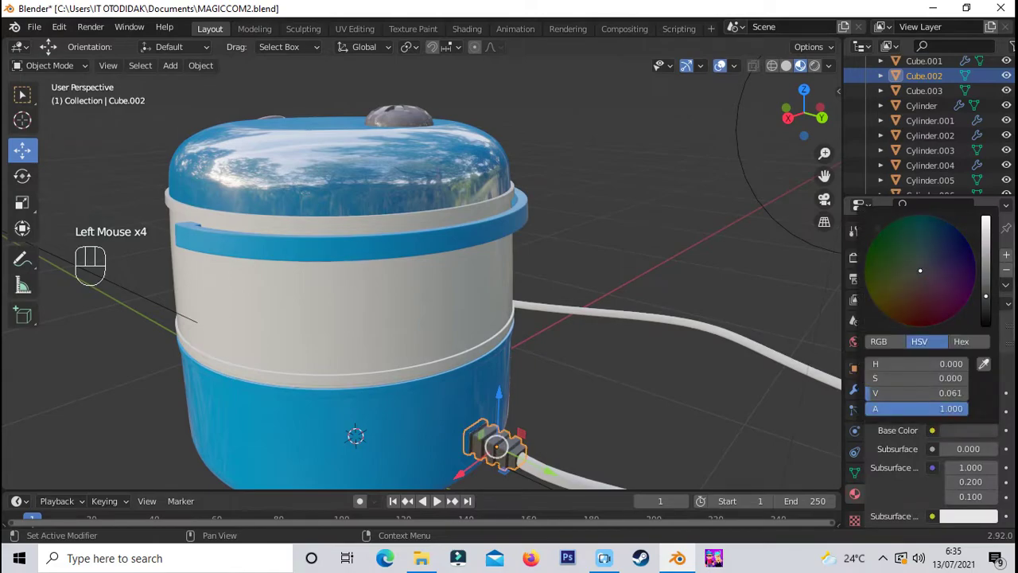
Give the power cord a new dark grey material with base color value 0.077 and roughness about 0.386
scroll(961, 489, down, 4)
scroll(706, 424, down, 3)
click(572, 410)
scroll(573, 409, up, 1)
click(920, 302)
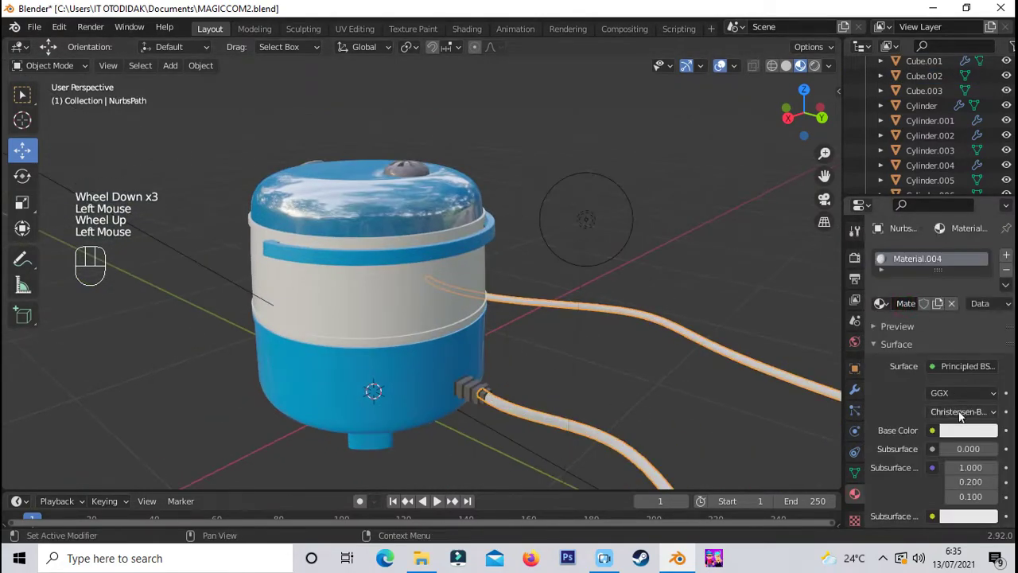
click(881, 303)
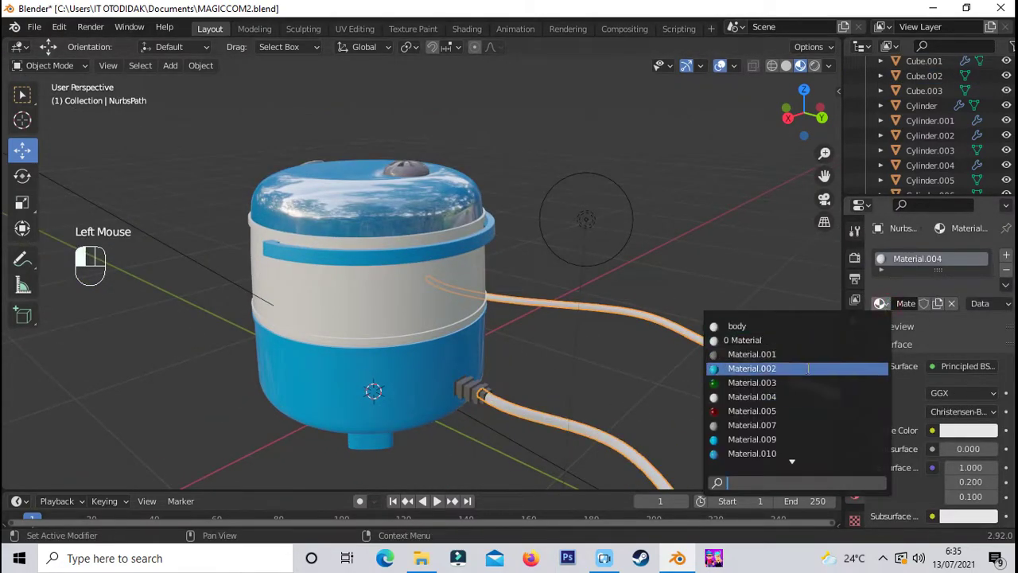
click(967, 430)
drag(985, 231, 986, 292)
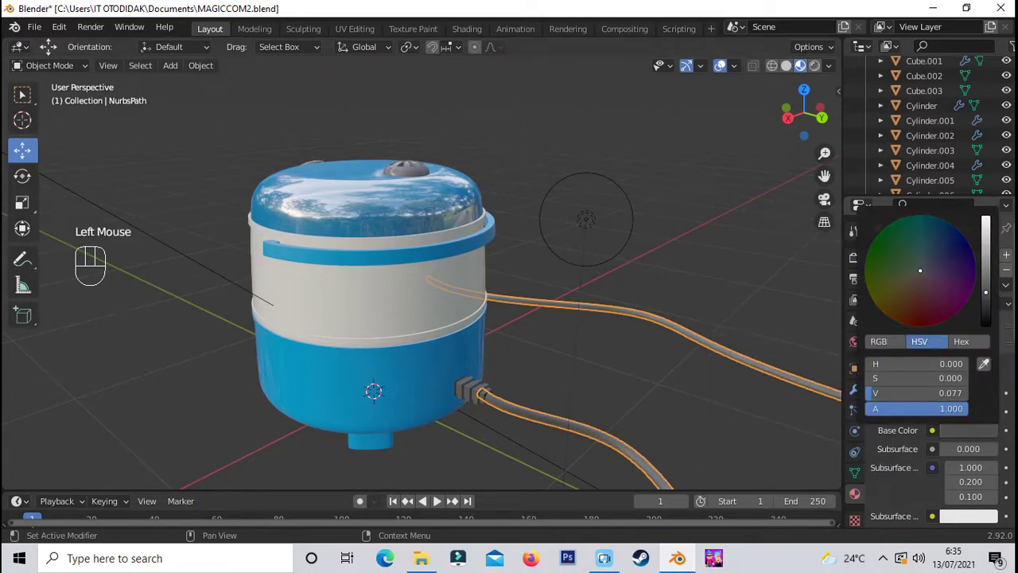
scroll(966, 430, down, 3)
scroll(967, 441, down, 1)
drag(966, 440, 958, 440)
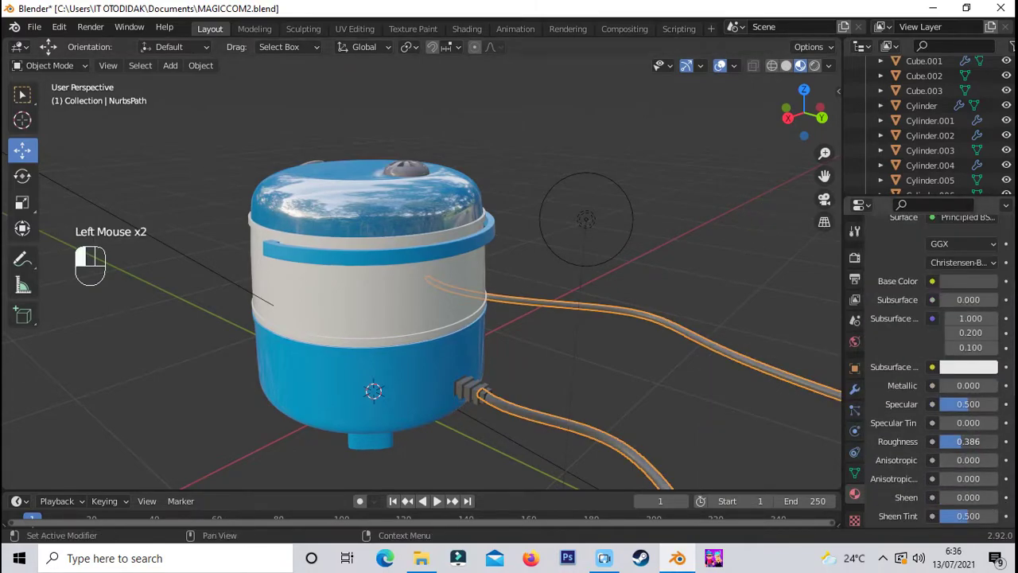
click(731, 292)
Shade the plug body smooth with Auto Smooth enabled at 30°
scroll(728, 293, down, 3)
middle_drag(700, 296, 407, 333)
scroll(393, 332, up, 5)
scroll(382, 333, down, 4)
scroll(354, 294, up, 2)
click(341, 258)
right_click(340, 258)
click(855, 472)
scroll(389, 248, up, 2)
click(390, 248)
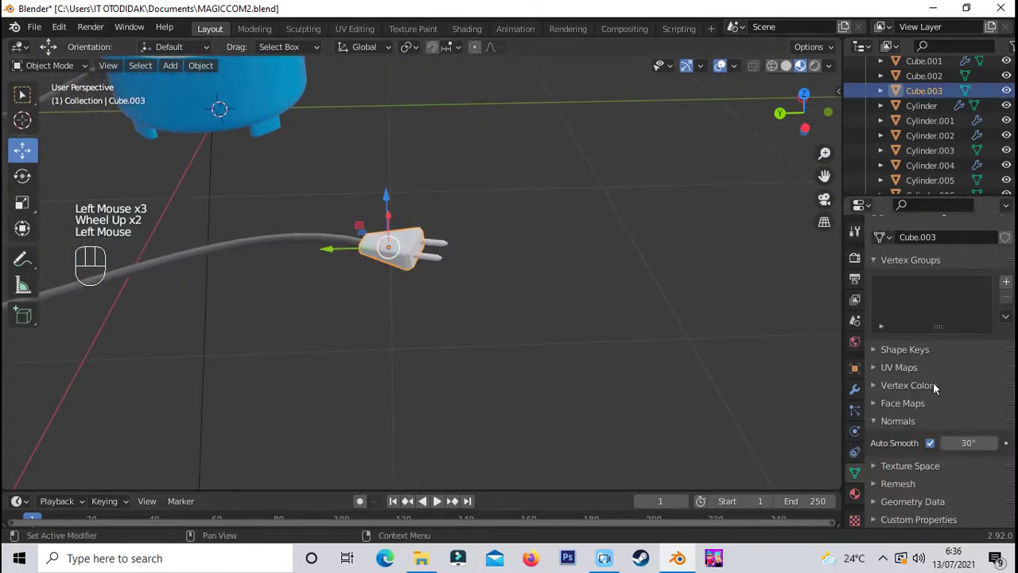
Assign the cord's dark grey Material.004 to the plug body
click(855, 493)
click(880, 303)
click(763, 409)
click(606, 270)
Apply smooth shading to the power cord
middle_drag(606, 271, 623, 307)
scroll(593, 306, down, 5)
key(KP_7)
scroll(390, 218, up, 4)
shift+click(477, 191)
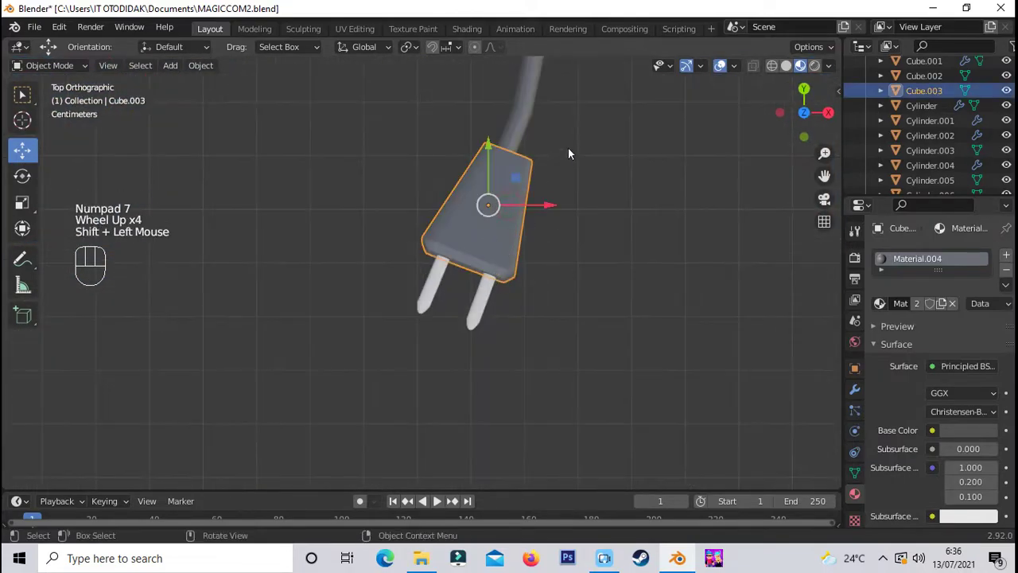
scroll(564, 153, up, 2)
shift+middle_drag(565, 153, 493, 365)
click(455, 249)
right_click(452, 250)
click(572, 261)
Give the original plug pin a new white material with metallic set to 1.000
scroll(572, 260, down, 2)
middle_drag(572, 260, 409, 143)
scroll(437, 167, down, 4)
scroll(444, 180, up, 1)
middle_drag(445, 180, 573, 218)
scroll(470, 218, up, 6)
scroll(470, 218, down, 4)
scroll(477, 218, up, 1)
scroll(538, 276, up, 1)
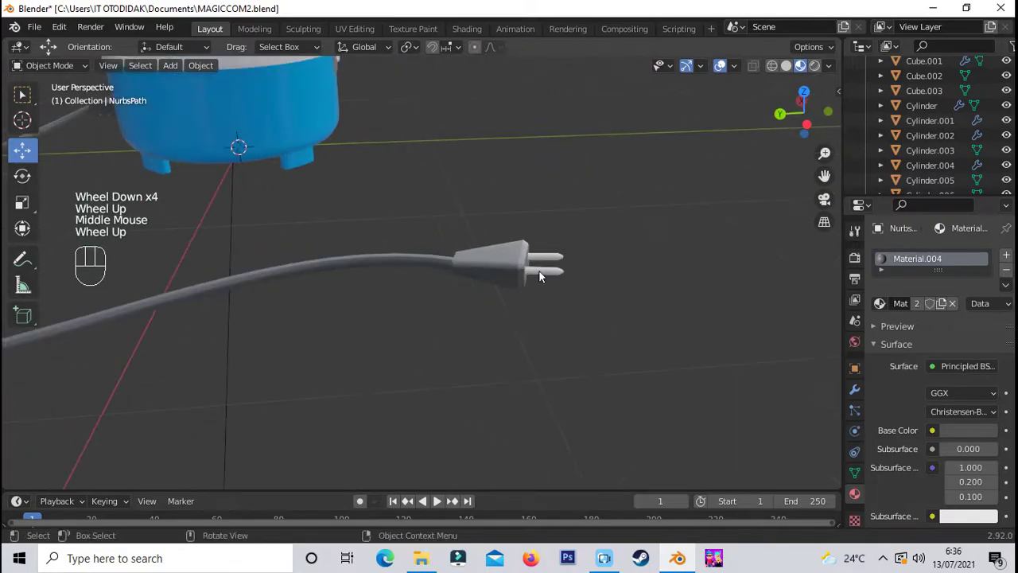
scroll(538, 276, down, 1)
click(524, 271)
click(927, 303)
click(966, 425)
scroll(938, 398, down, 2)
drag(947, 445, 997, 445)
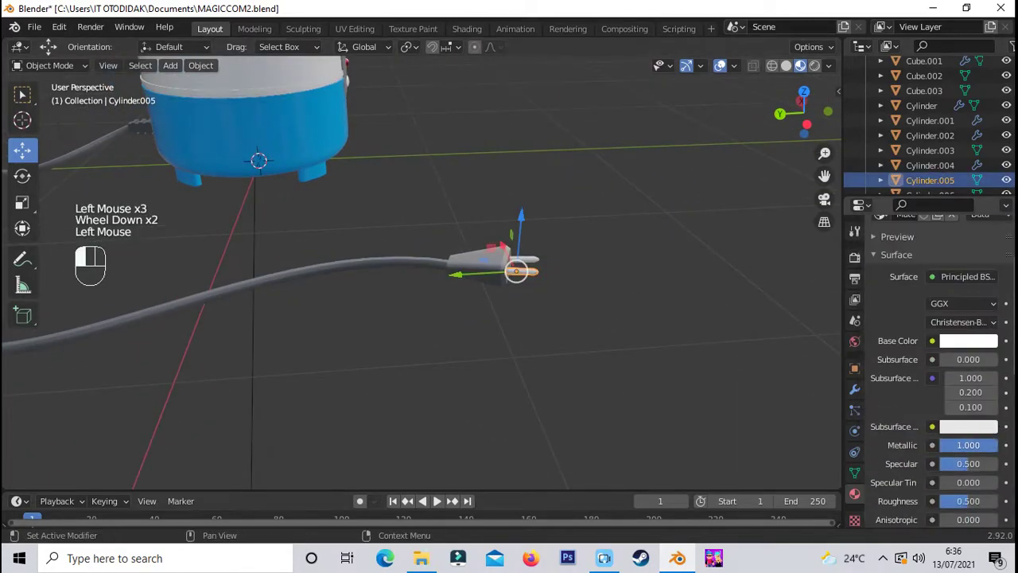
Assign the existing metallic Material.006 to the duplicated plug pin
click(521, 261)
scroll(521, 260, up, 2)
click(883, 303)
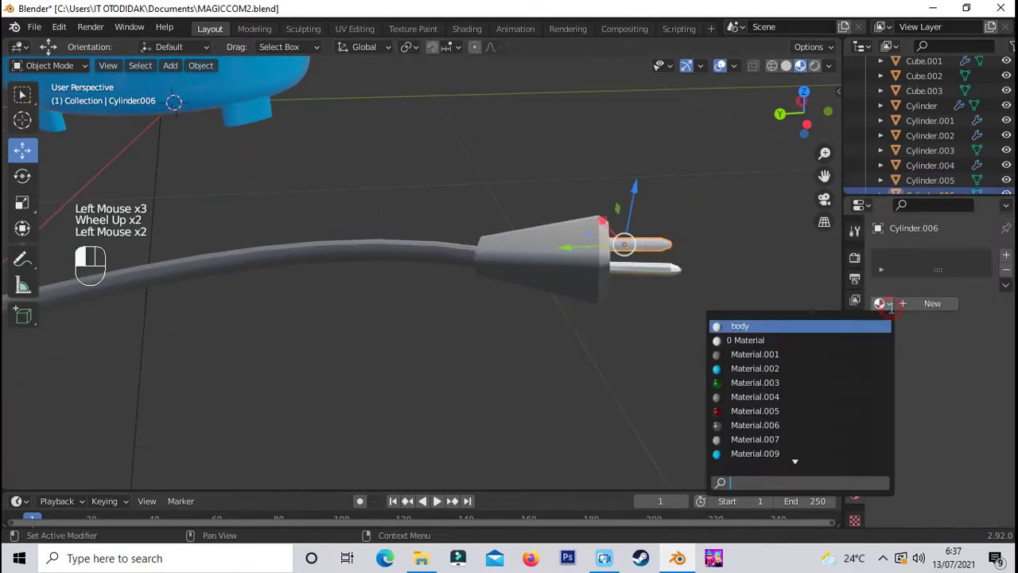
scroll(786, 427, down, 2)
click(775, 439)
Apply smooth shading to both plug pins
click(672, 273)
right_click(672, 273)
click(663, 244)
right_click(663, 243)
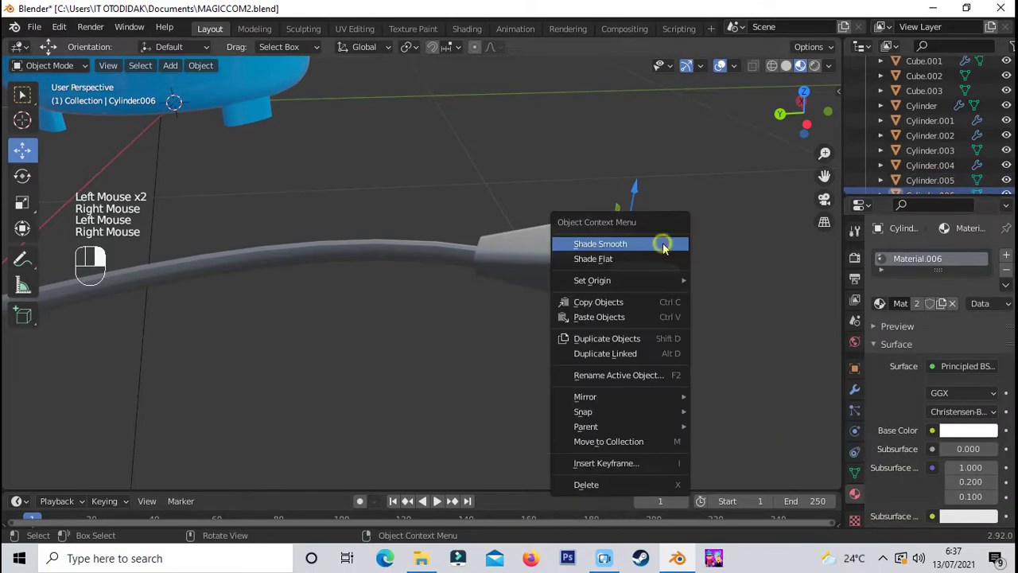
click(662, 243)
click(581, 253)
click(713, 208)
Unhide the floor plane in the scene and select it
scroll(712, 208, down, 4)
middle_drag(713, 208, 661, 254)
scroll(955, 151, down, 3)
click(1006, 135)
click(923, 136)
Examine the cooker scene through the camera and from a free viewpoint, ending in camera view
middle_drag(554, 168, 595, 187)
scroll(595, 187, down, 4)
scroll(593, 185, down, 2)
click(825, 199)
scroll(609, 195, down, 2)
click(566, 219)
middle_drag(660, 230, 474, 328)
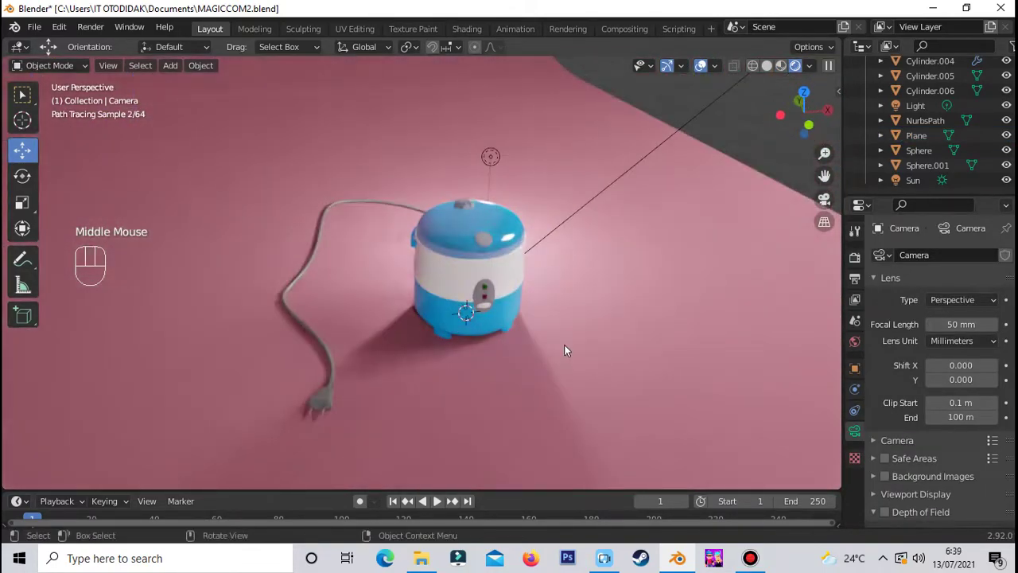
click(825, 199)
click(91, 27)
click(108, 45)
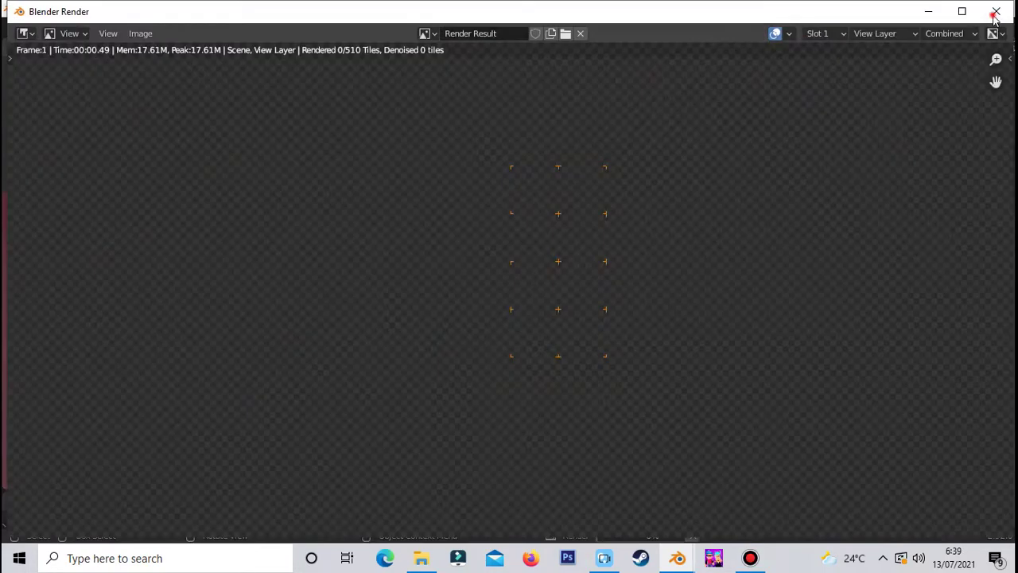
click(1000, 9)
Review the render settings and render the scene image from the camera
click(855, 257)
scroll(885, 412, down, 7)
key(F12)
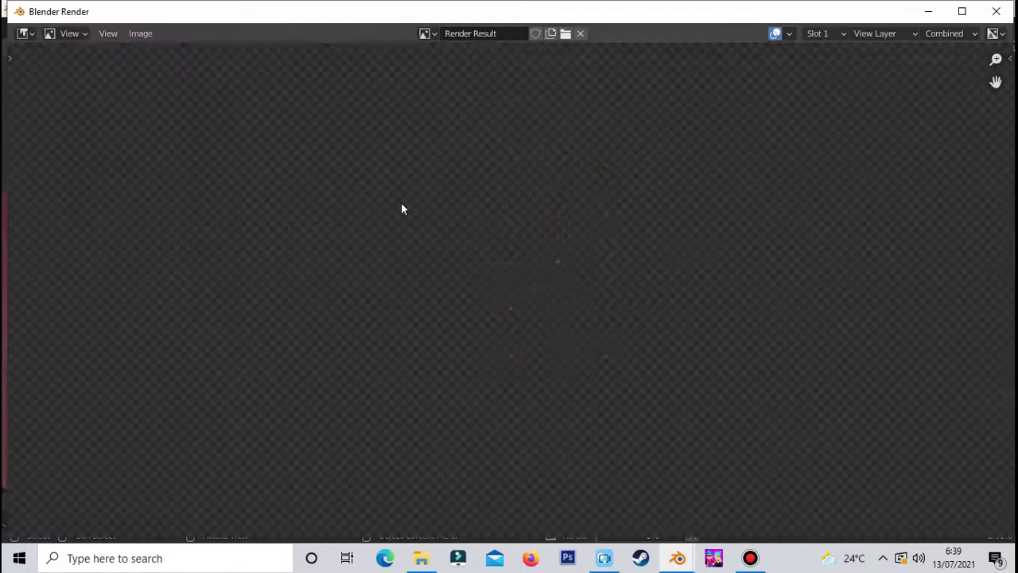